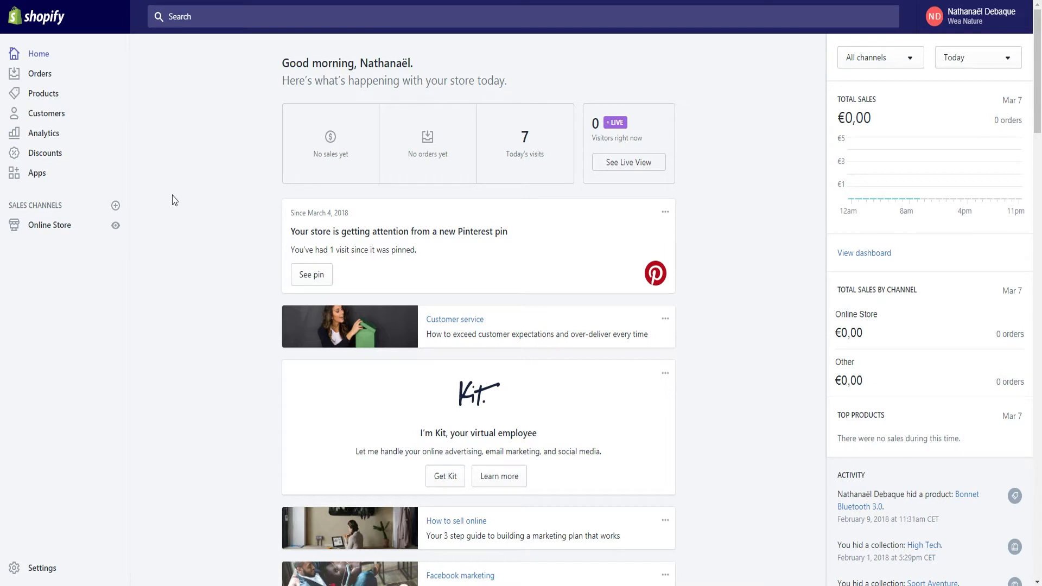
# - Open the Grand Jeu Concours page from the online store's pages and view its live version
pyautogui.click(50, 226)
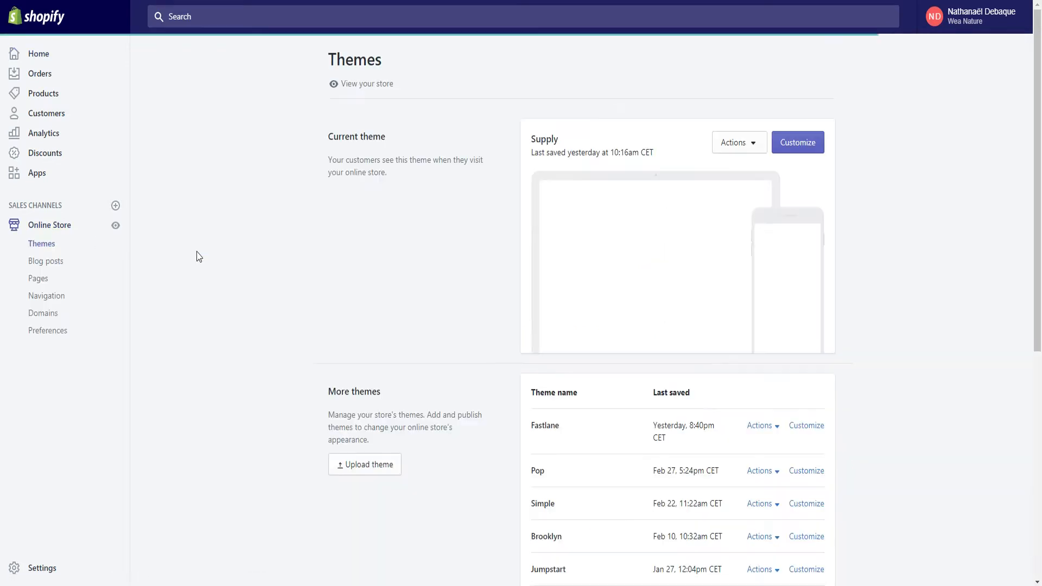
pyautogui.click(54, 281)
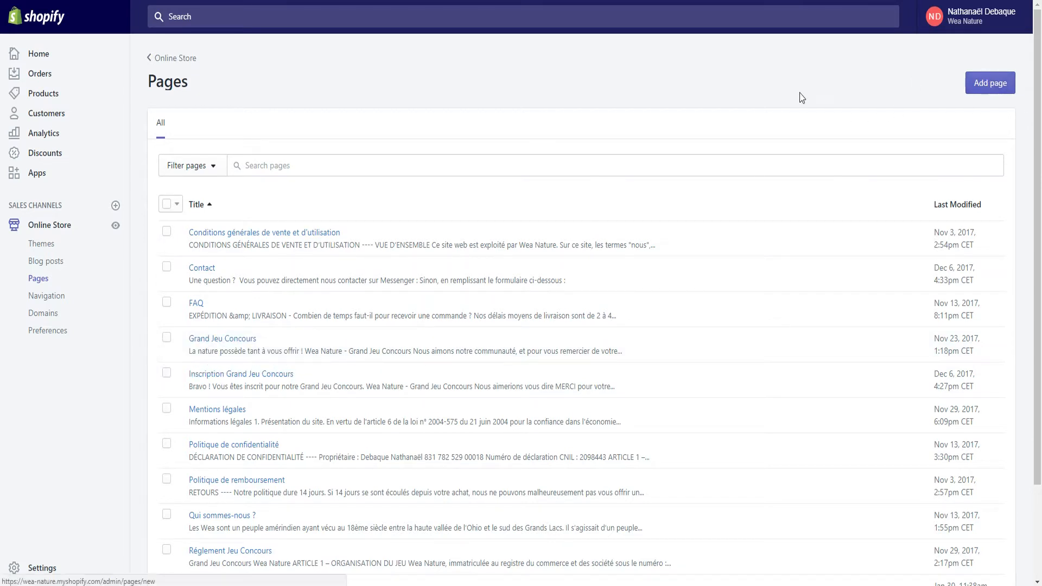
pyautogui.click(266, 356)
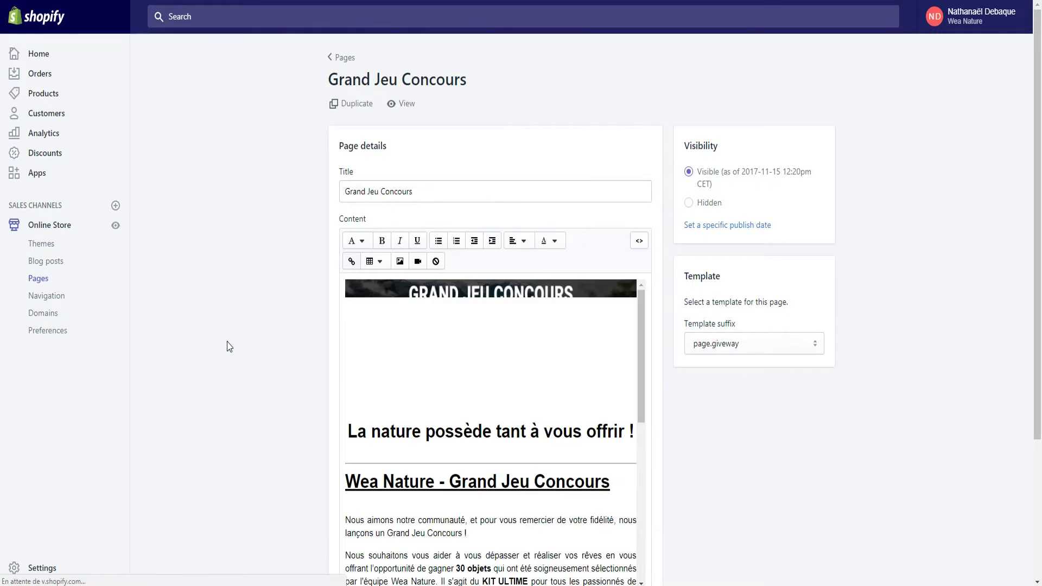
pyautogui.click(396, 104)
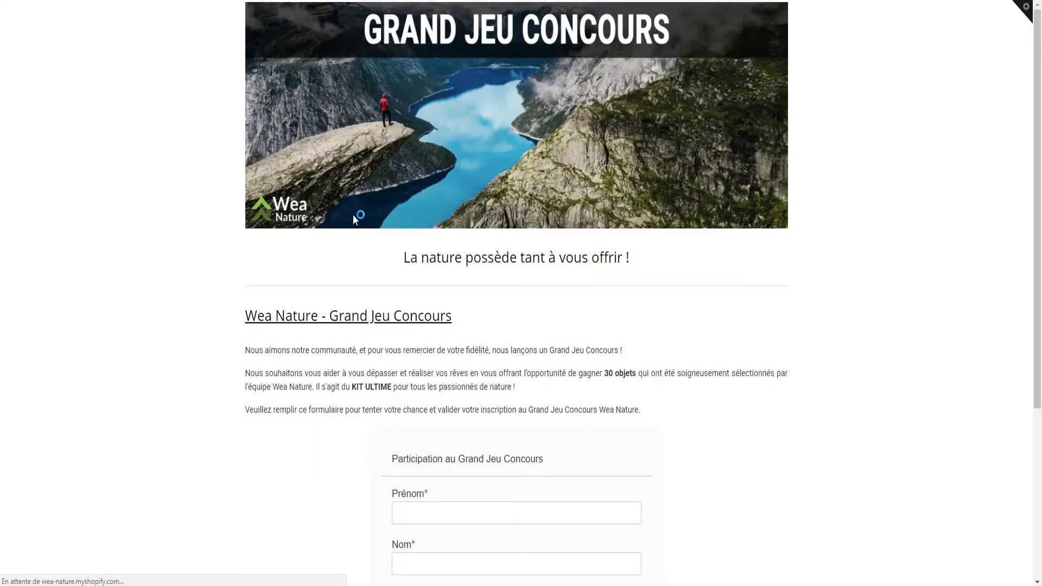
# - Examine the live Grand Jeu Concours page from its banner and text through the participation form to the footer links
pyautogui.scroll(-2, 434, 185)
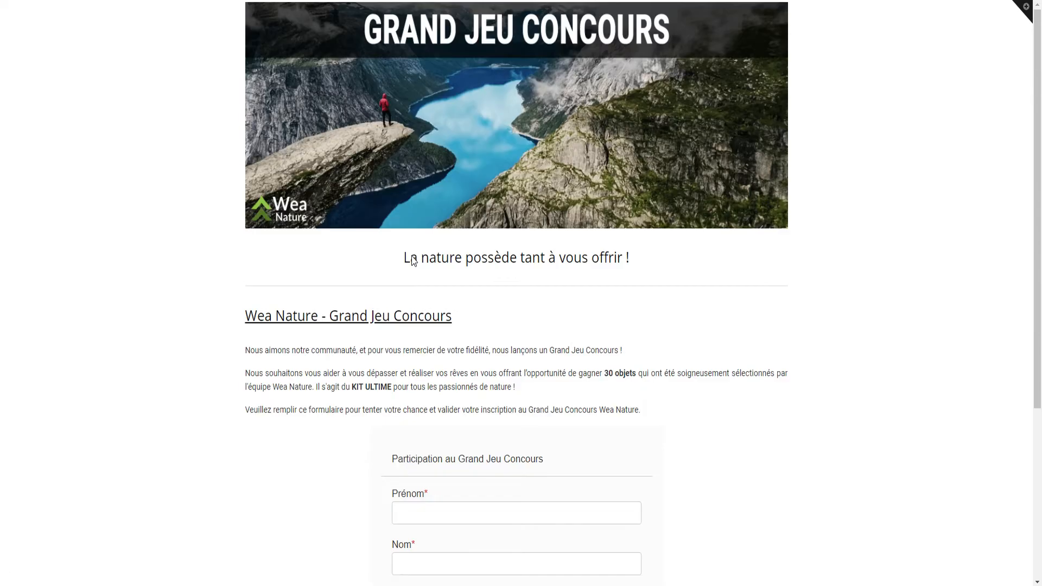
pyautogui.scroll(-2, 425, 177)
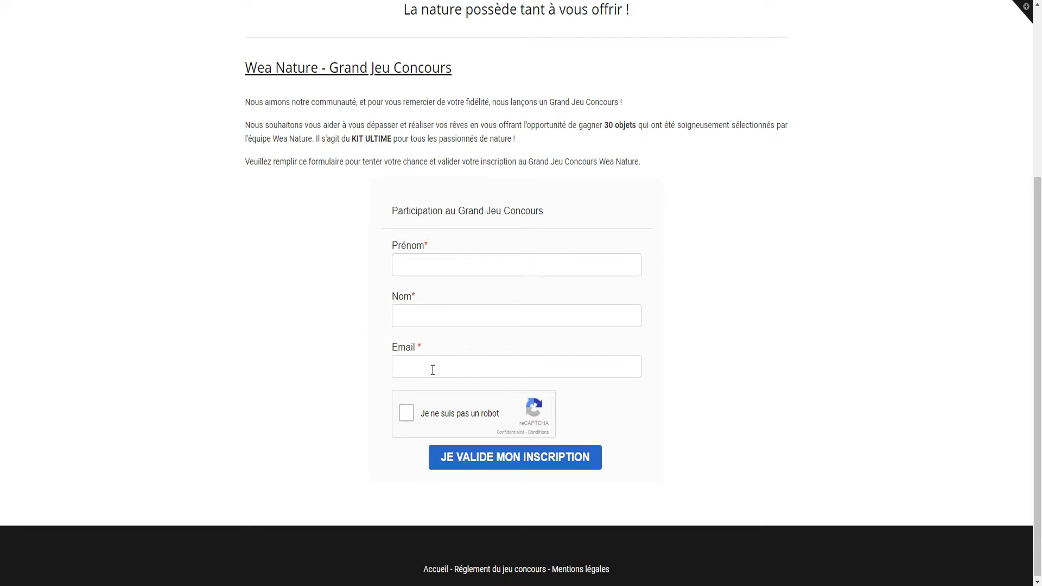
pyautogui.scroll(5, 412, 388)
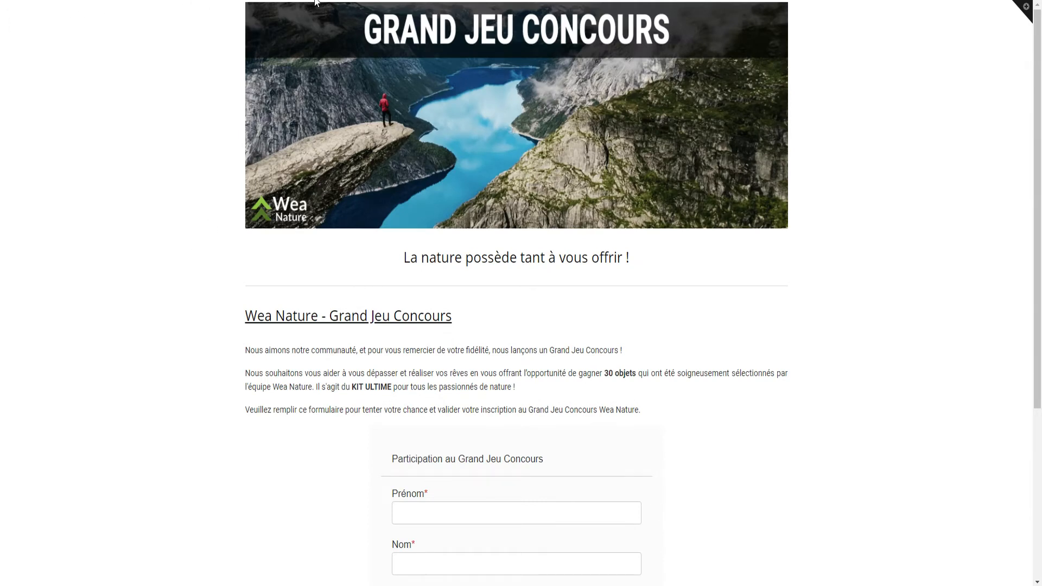
pyautogui.scroll(-5, 225, 79)
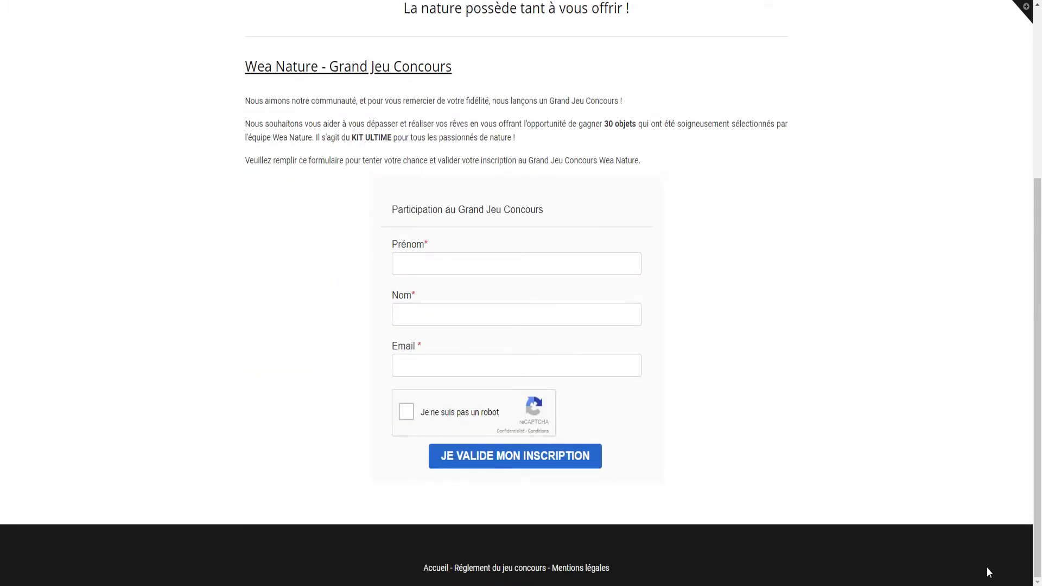
pyautogui.scroll(2, 382, 477)
pyautogui.scroll(-2, 382, 477)
pyautogui.scroll(4, 333, 469)
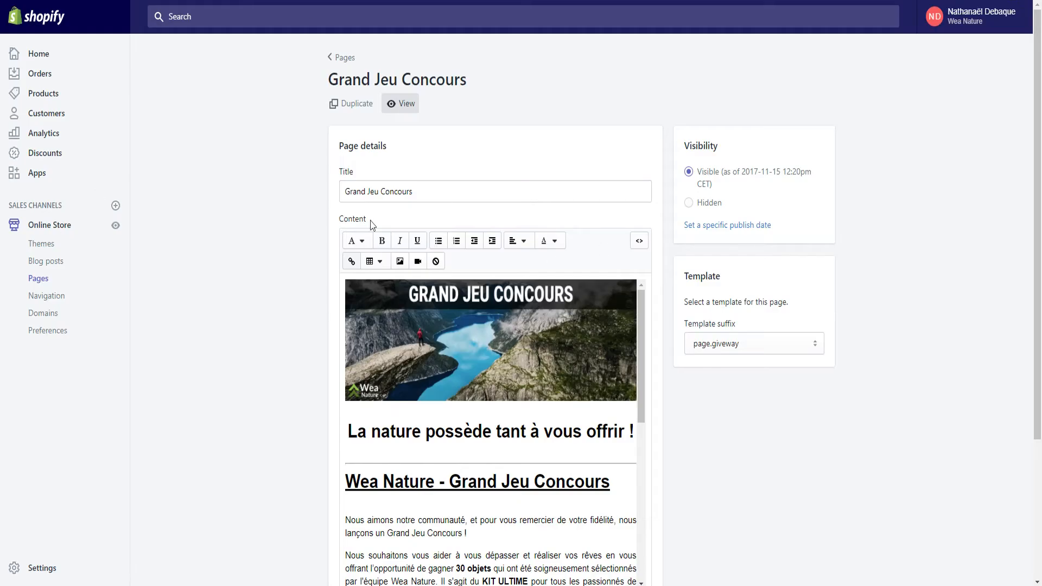
# - Open the code editor for the current Supply theme and open the theme.liquid layout file
pyautogui.middleClick(49, 227)
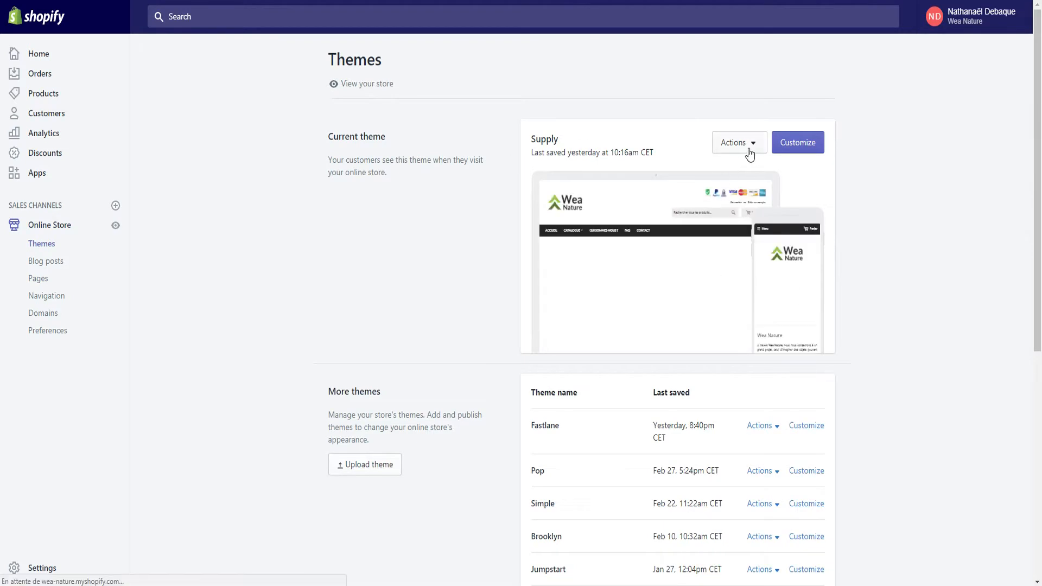
pyautogui.click(749, 153)
pyautogui.click(721, 275)
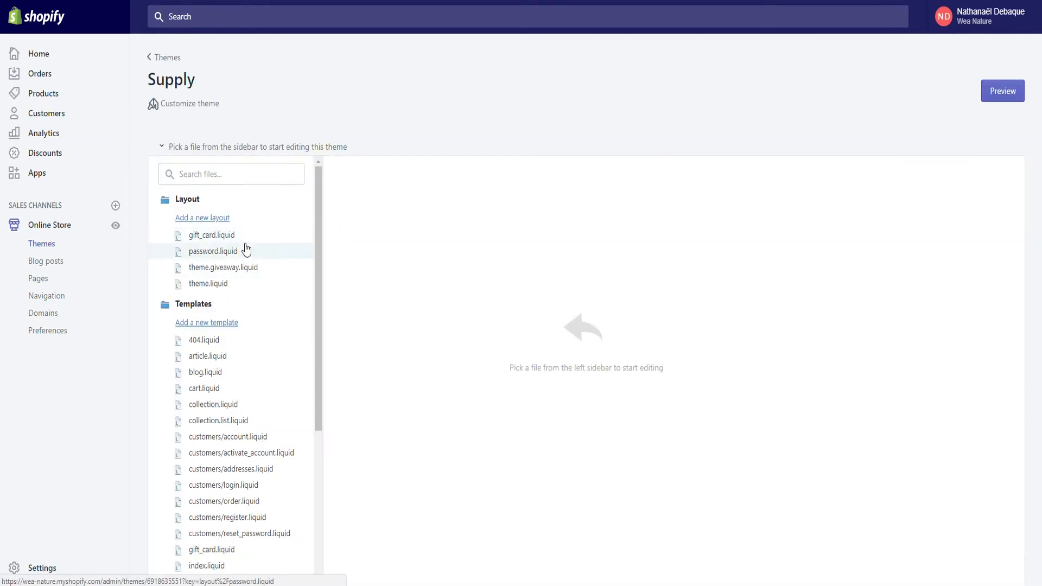
pyautogui.click(206, 286)
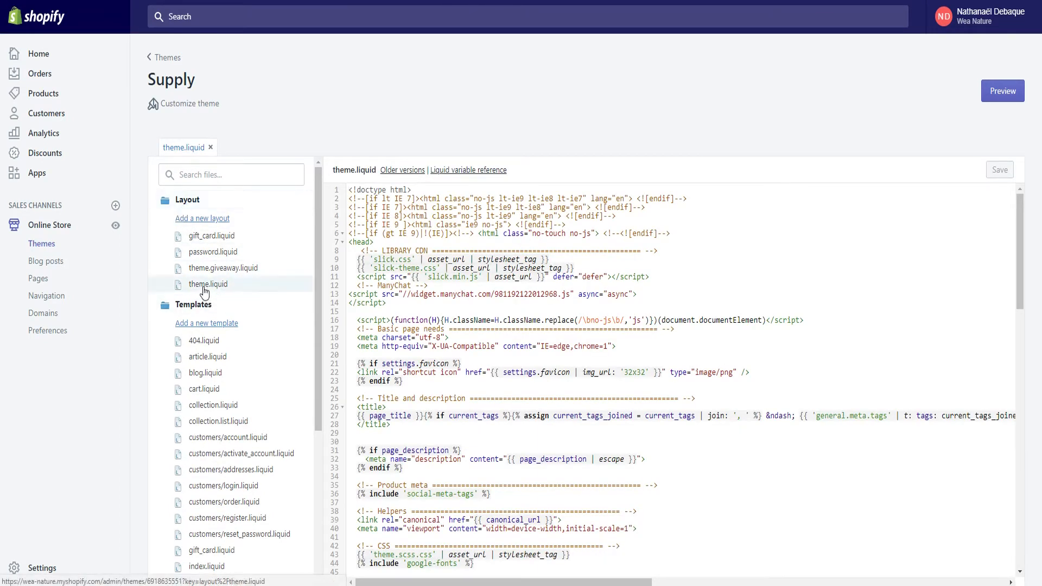
# - Examine the head block of theme.liquid, including the ManyChat script, and read through the rest of the file
pyautogui.click(542, 313)
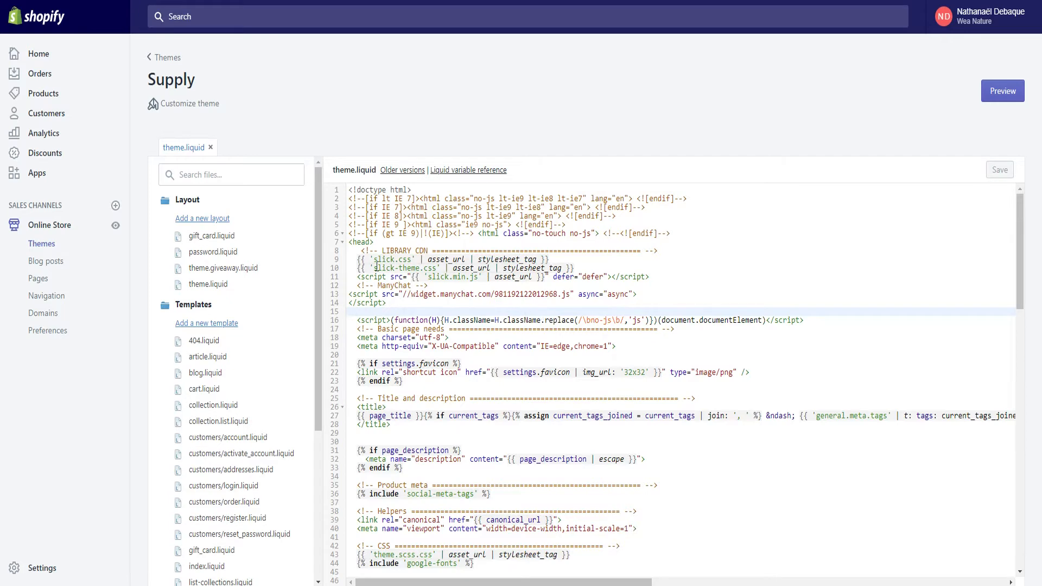
pyautogui.scroll(-4, 521, 287)
pyautogui.scroll(3, 498, 258)
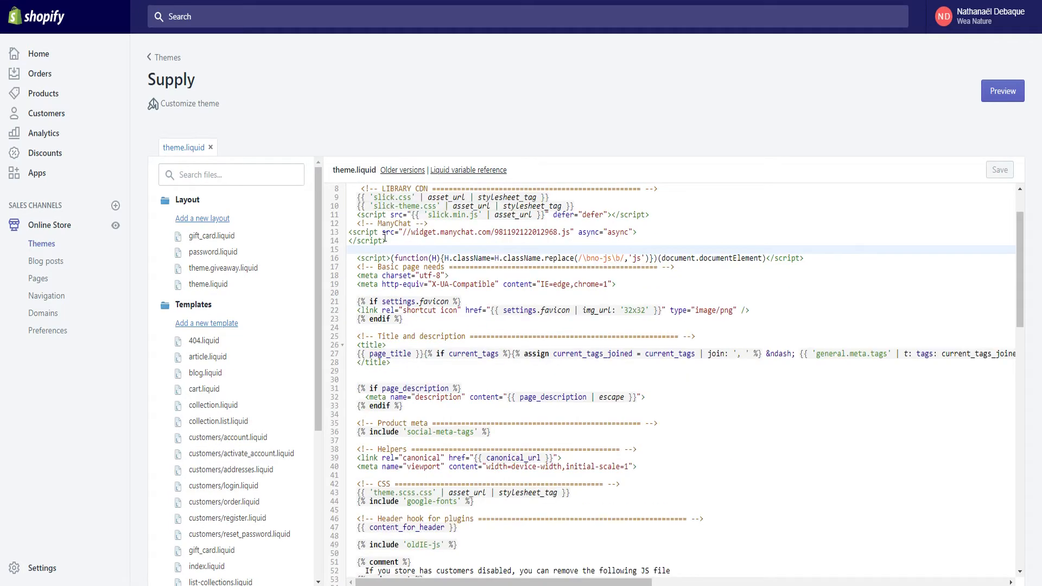
pyautogui.scroll(1, 440, 326)
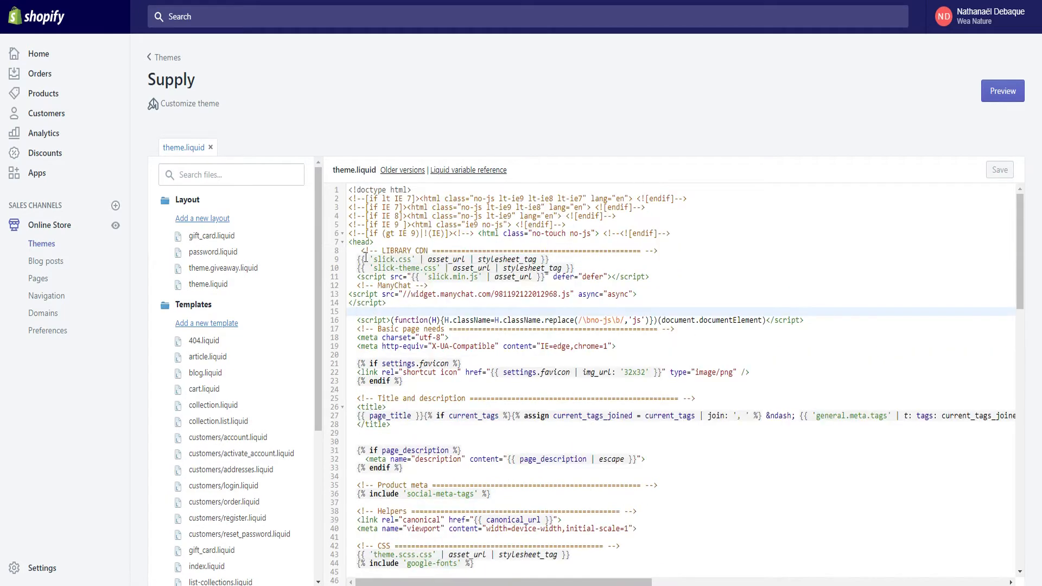
pyautogui.click(439, 302)
pyautogui.click(454, 295)
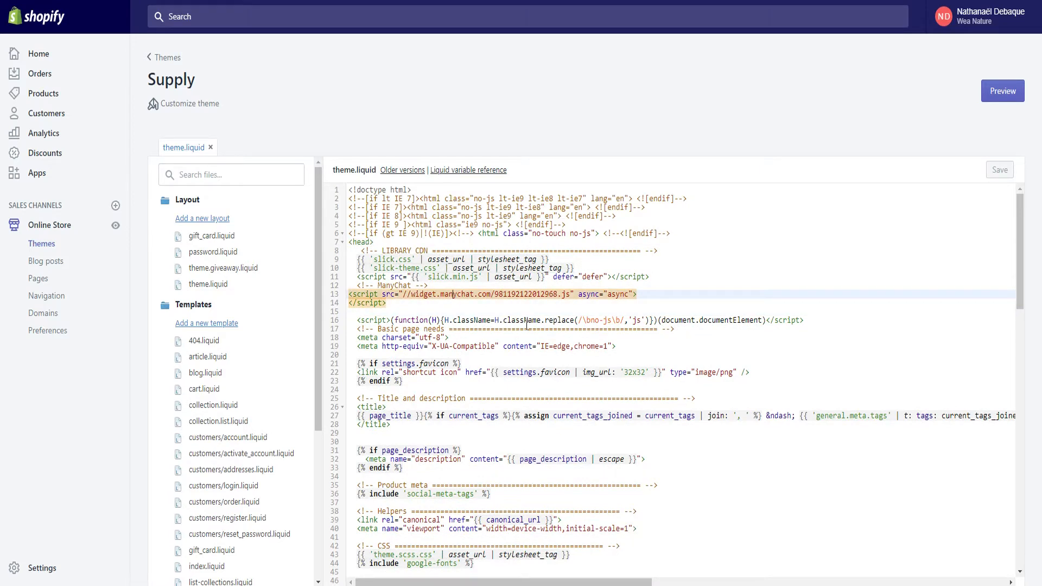
pyautogui.scroll(-5, 227, 434)
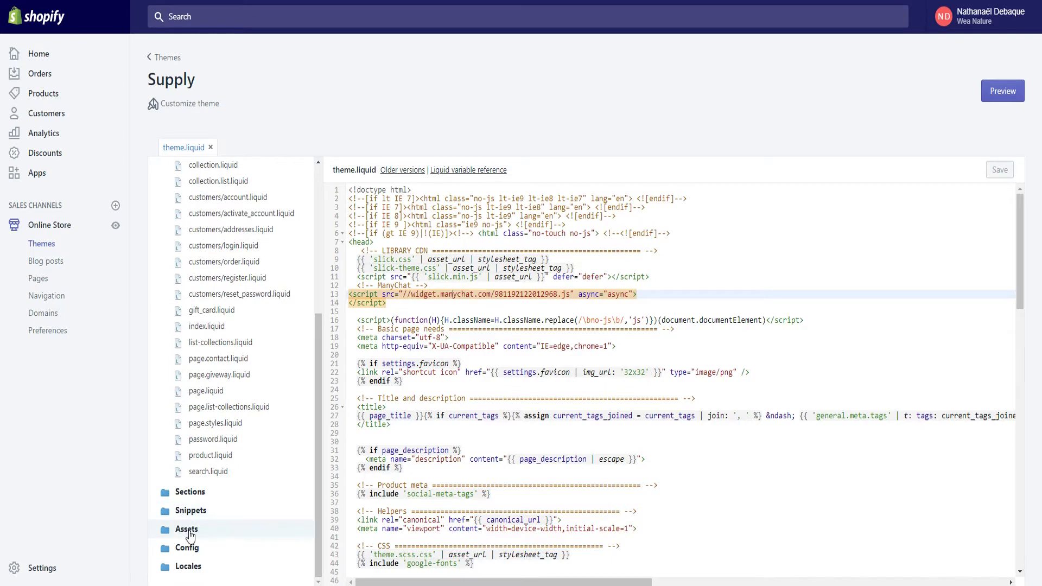
pyautogui.scroll(-10, 456, 292)
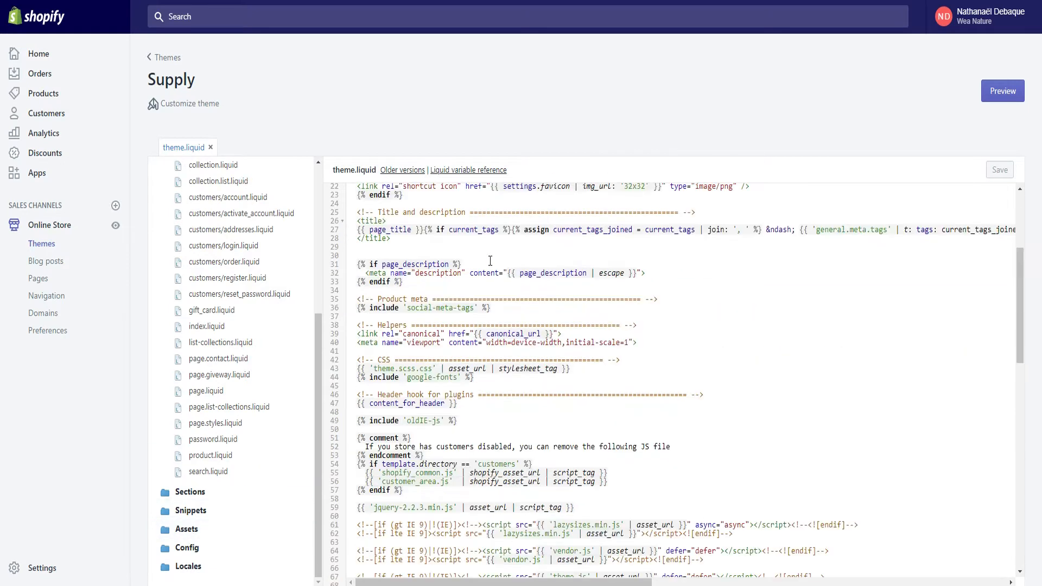
pyautogui.scroll(-5, 426, 278)
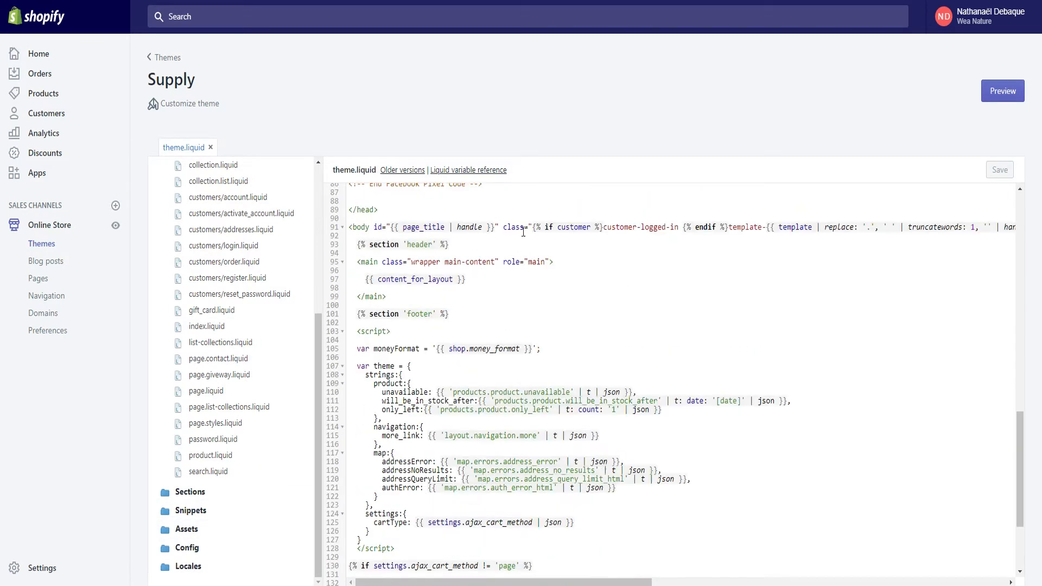
pyautogui.scroll(-3, 477, 299)
pyautogui.scroll(4, 487, 350)
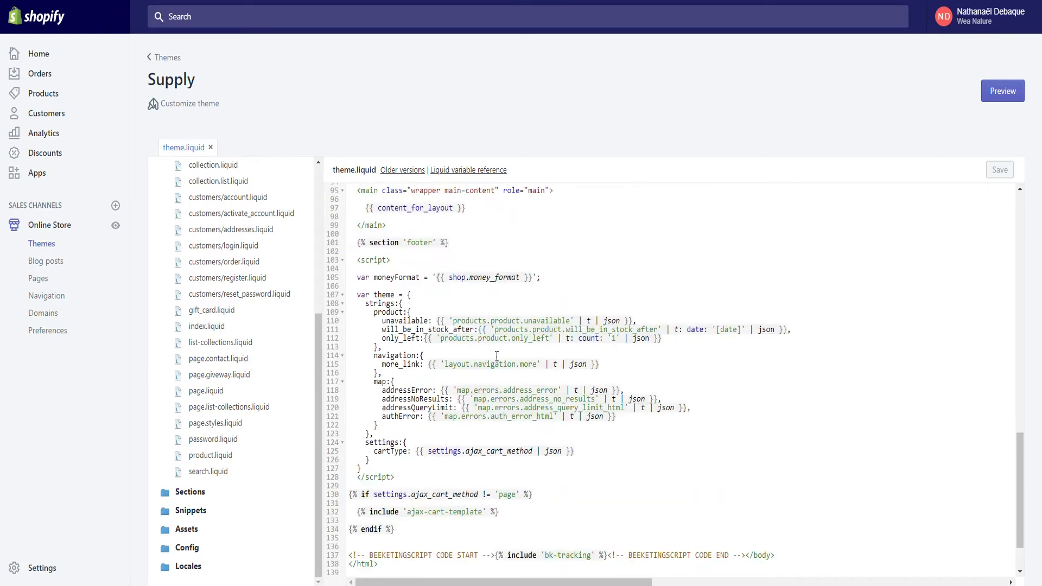
pyautogui.moveTo(357, 297); pyautogui.dragTo(350, 197)
pyautogui.scroll(-13, 347, 239)
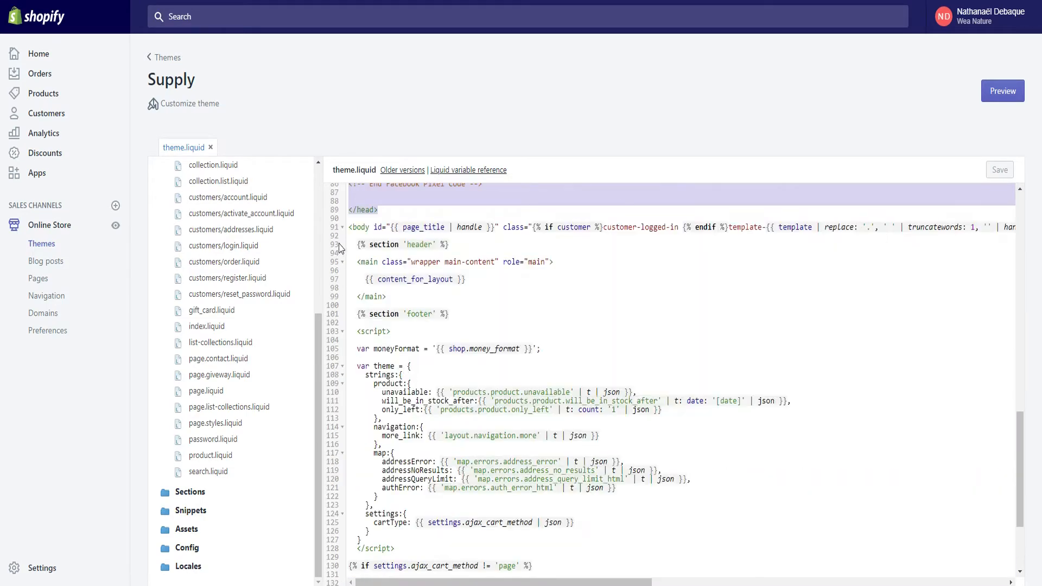
# - Examine the body of theme.liquid, highlighting the header section, the main content block and the footer section
pyautogui.click(348, 228)
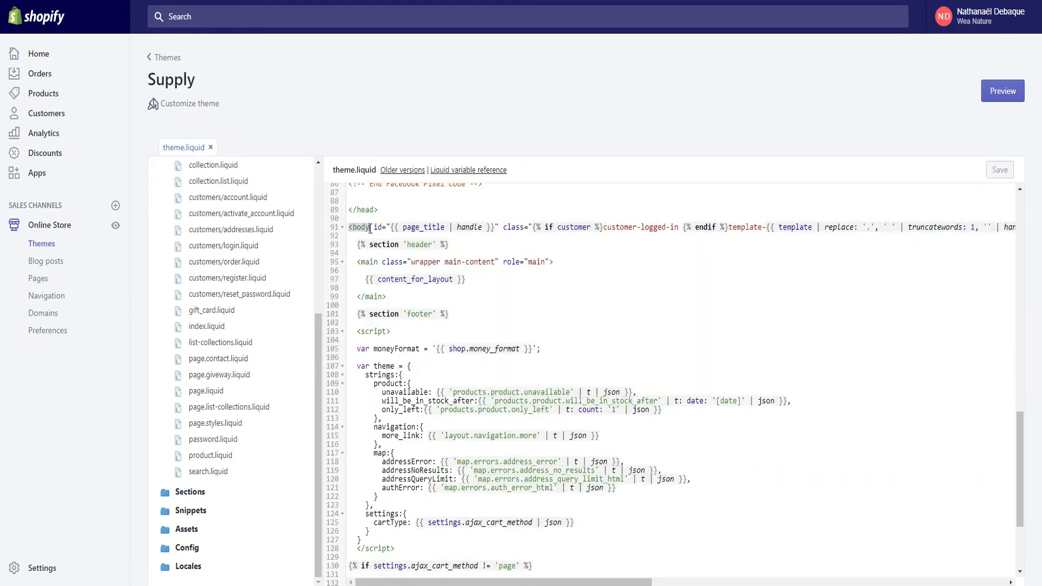
pyautogui.moveTo(347, 228); pyautogui.dragTo(418, 475)
pyautogui.click(419, 476)
pyautogui.scroll(6, 508, 491)
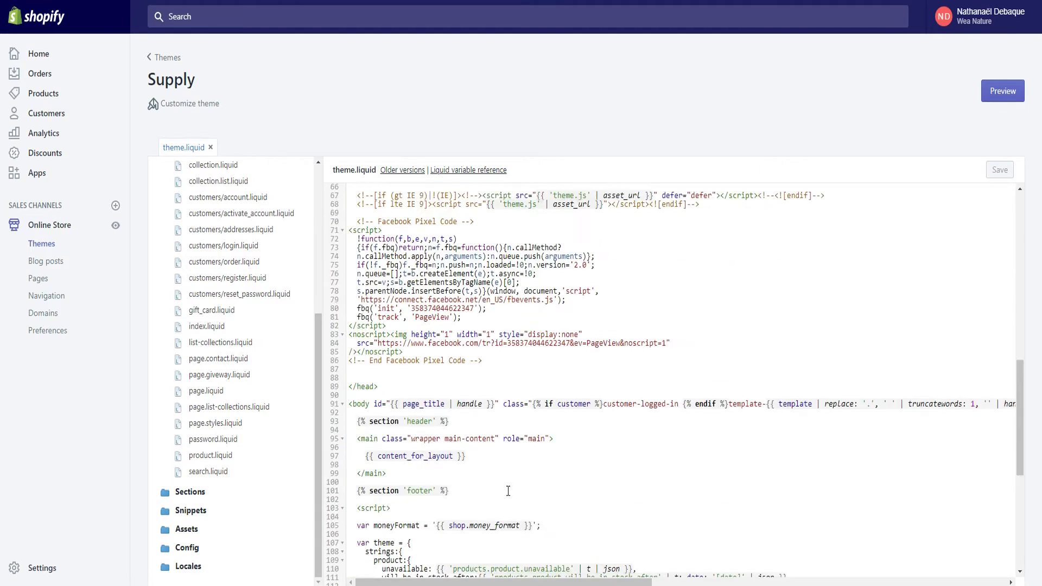
pyautogui.scroll(-2, 493, 360)
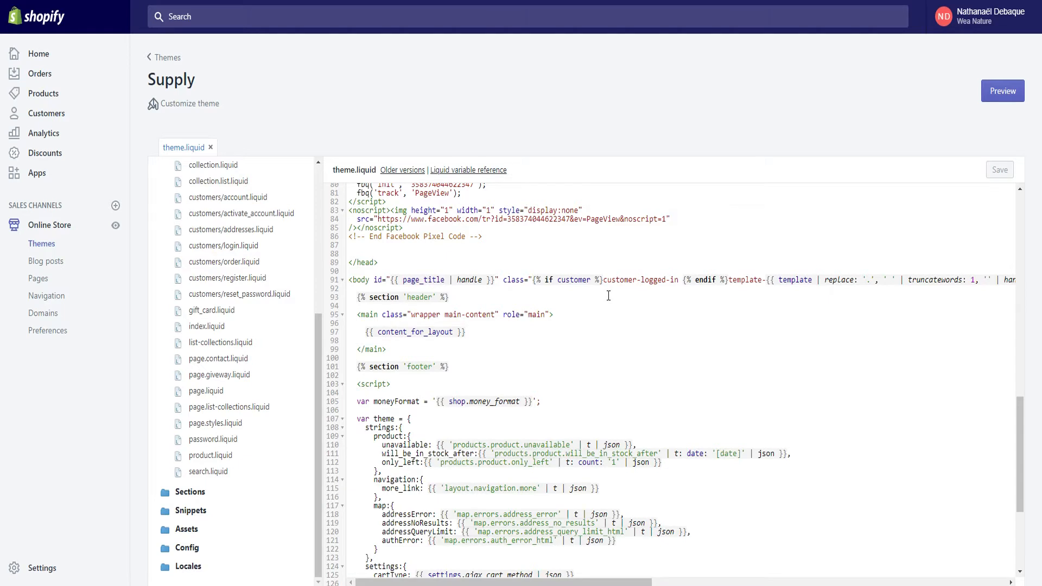
pyautogui.moveTo(468, 298); pyautogui.dragTo(356, 298)
pyautogui.moveTo(455, 298); pyautogui.dragTo(356, 298)
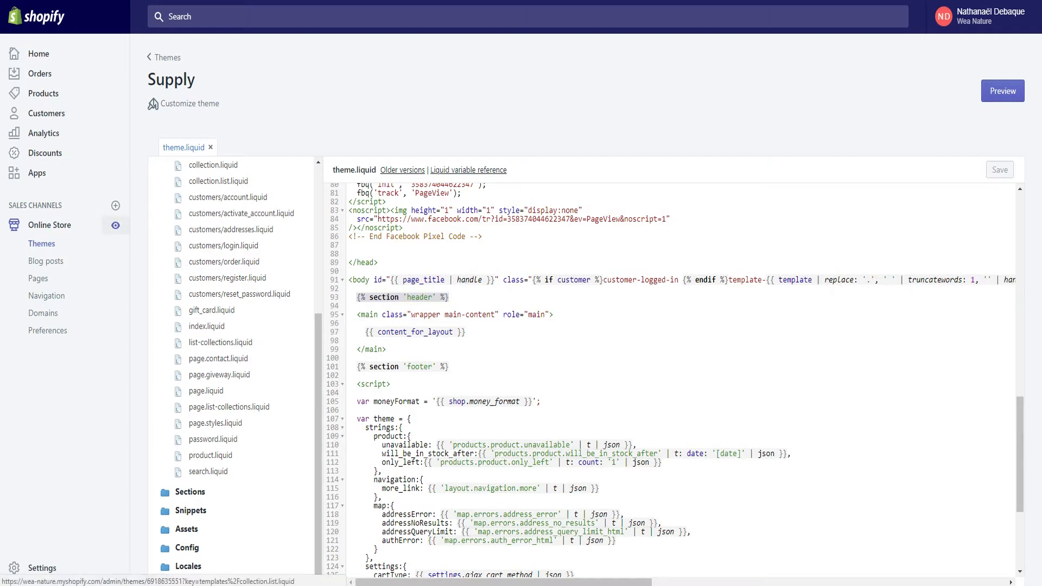
pyautogui.click(111, 226)
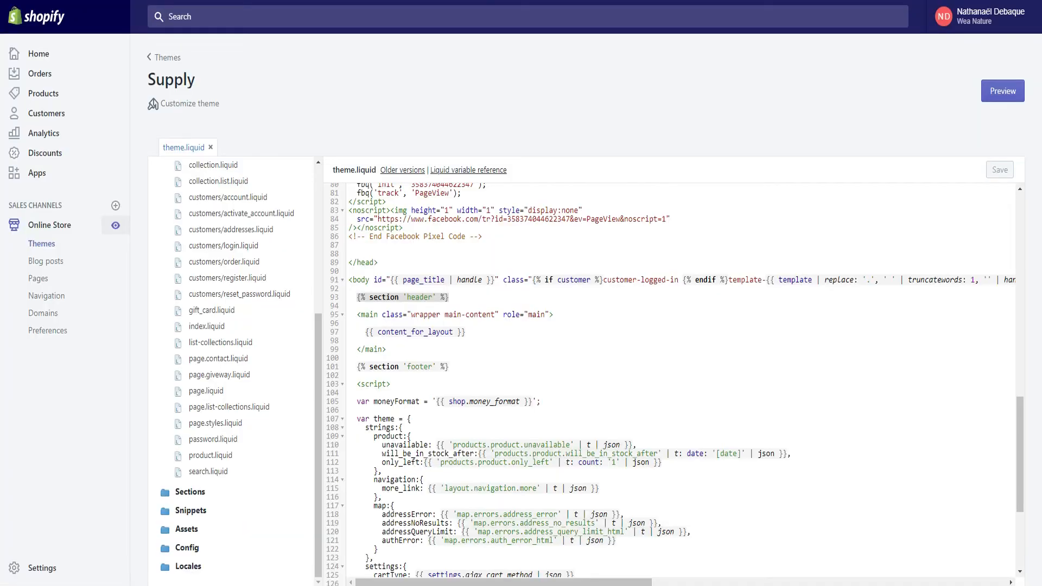
pyautogui.moveTo(356, 314); pyautogui.dragTo(403, 350)
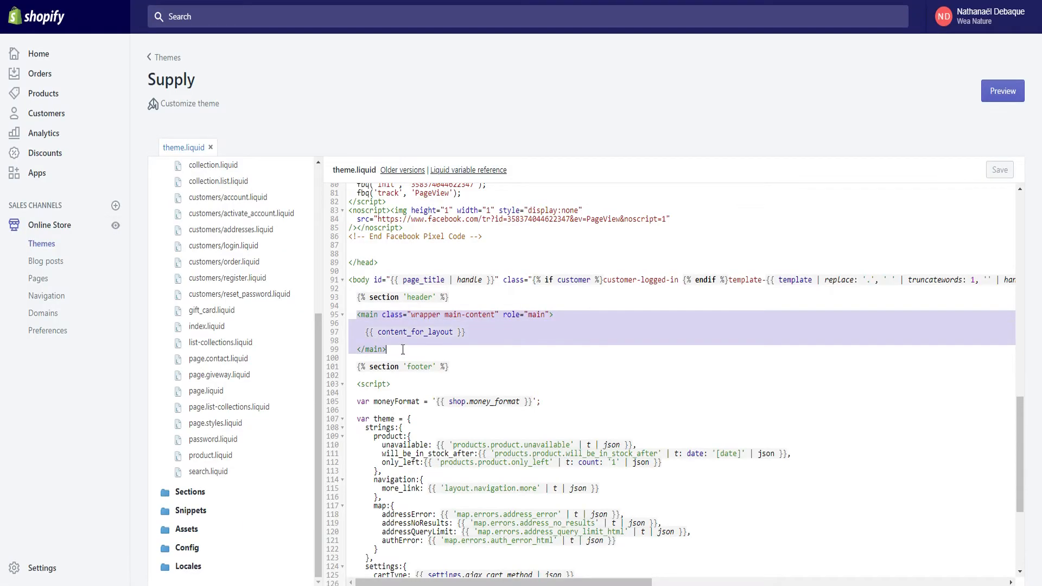
pyautogui.click(494, 374)
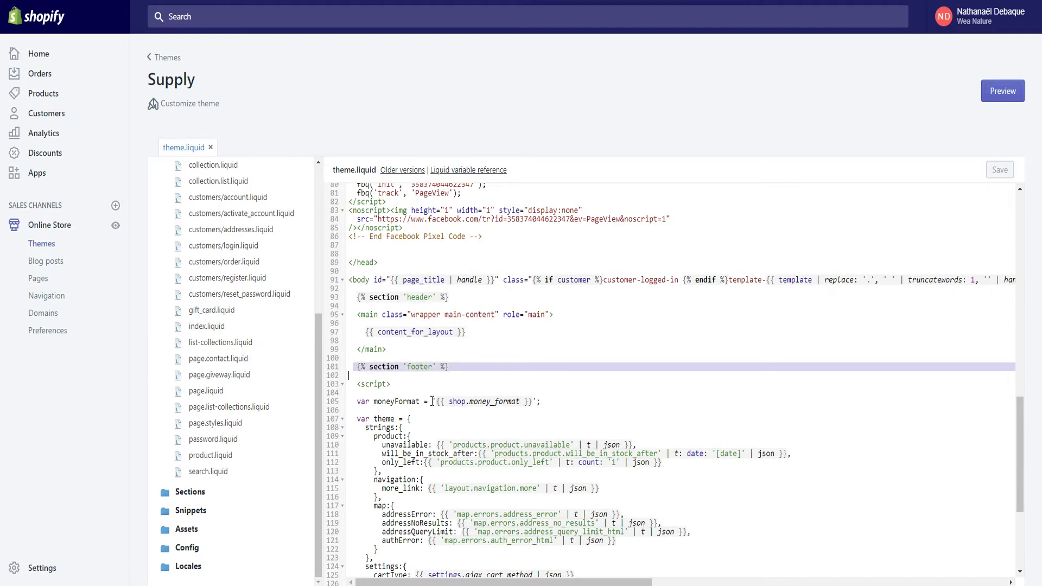
pyautogui.click(599, 358)
pyautogui.scroll(5, 228, 394)
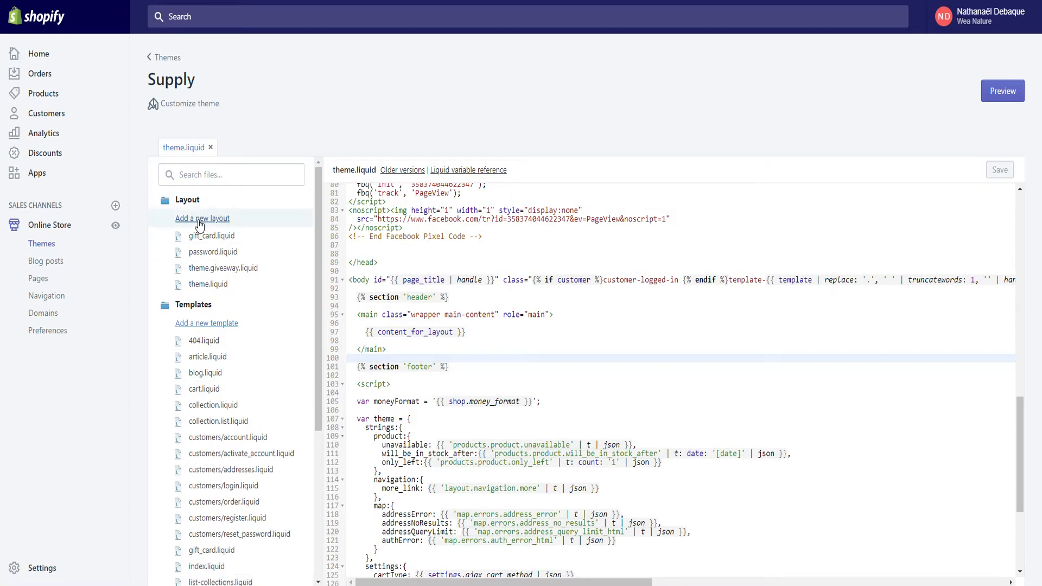
pyautogui.click(200, 220)
pyautogui.click(509, 123)
pyautogui.click(508, 117)
pyautogui.click(515, 123)
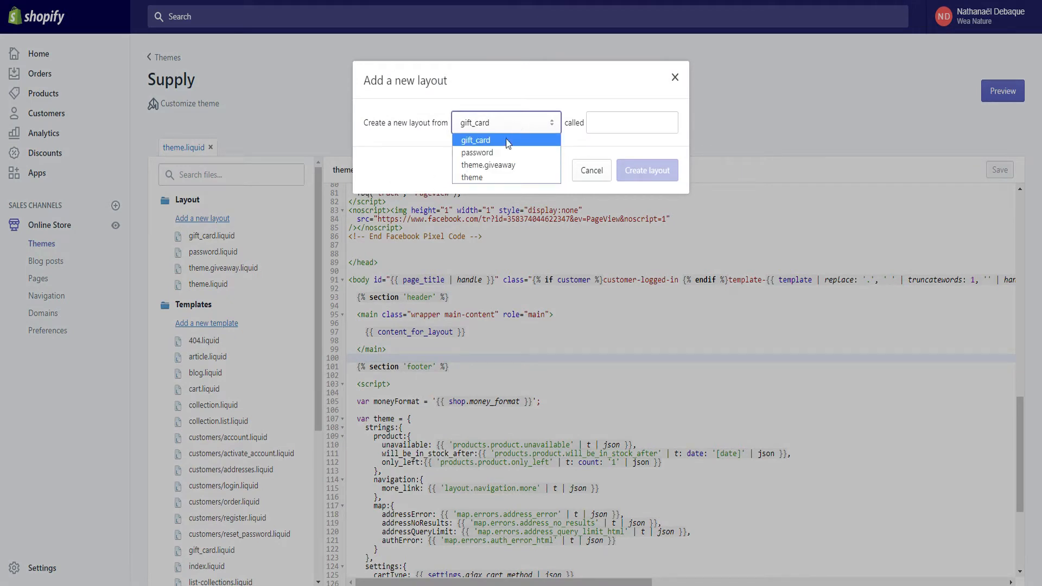
pyautogui.click(479, 177)
pyautogui.click(489, 124)
pyautogui.click(477, 179)
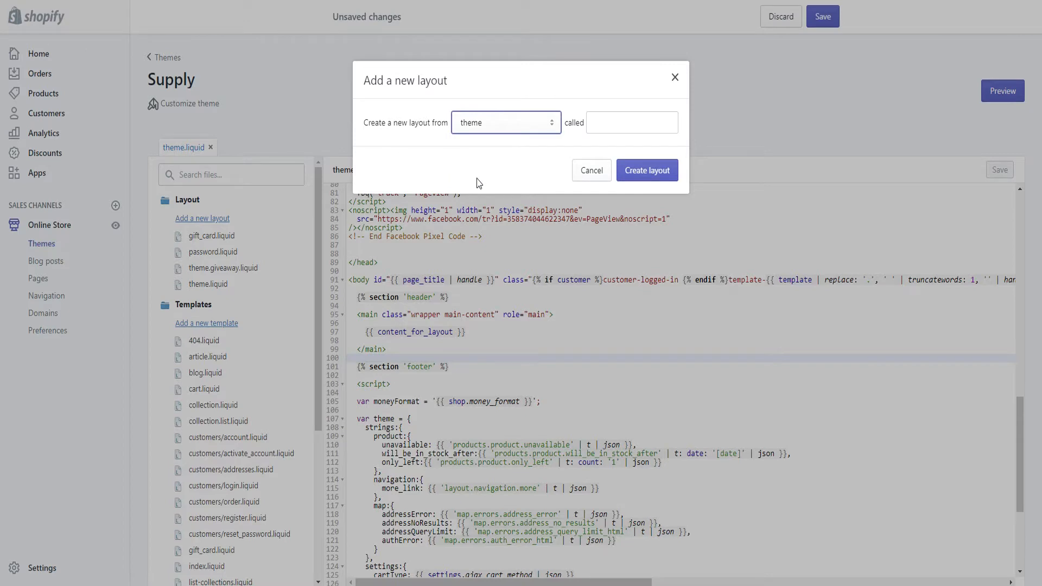
pyautogui.click(491, 126)
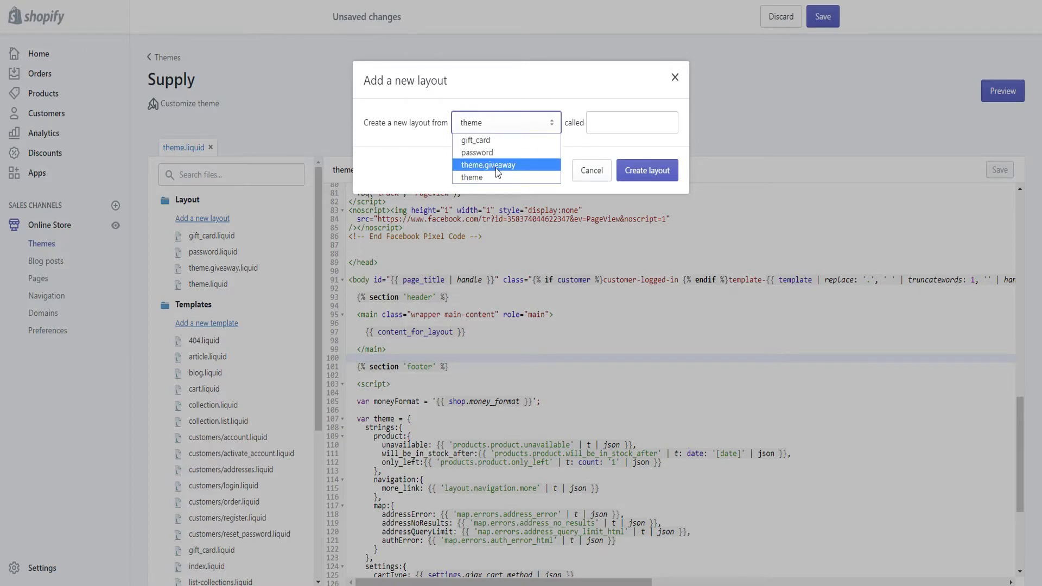
pyautogui.click(488, 177)
pyautogui.click(624, 125)
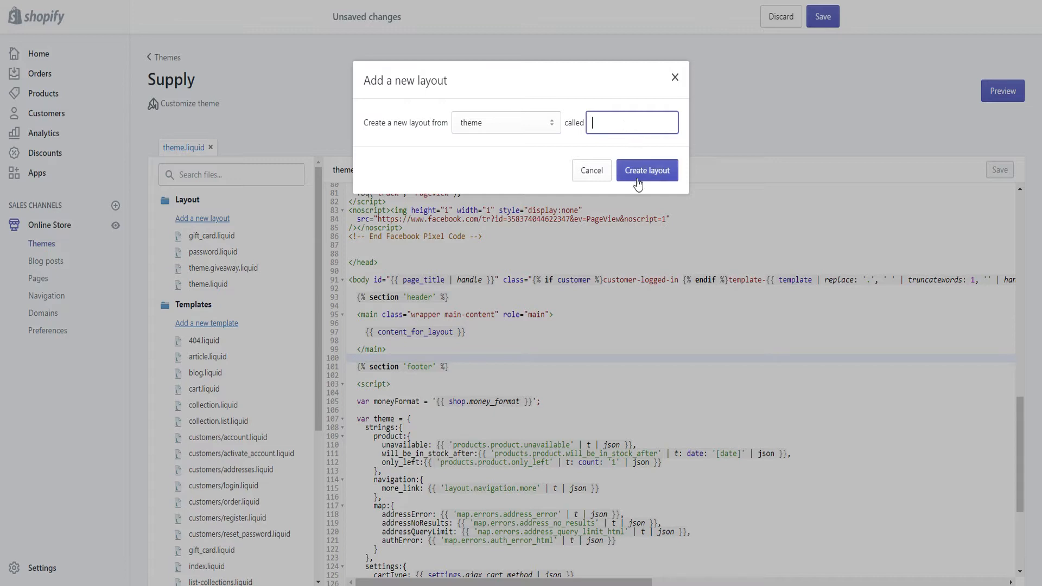
pyautogui.click(675, 77)
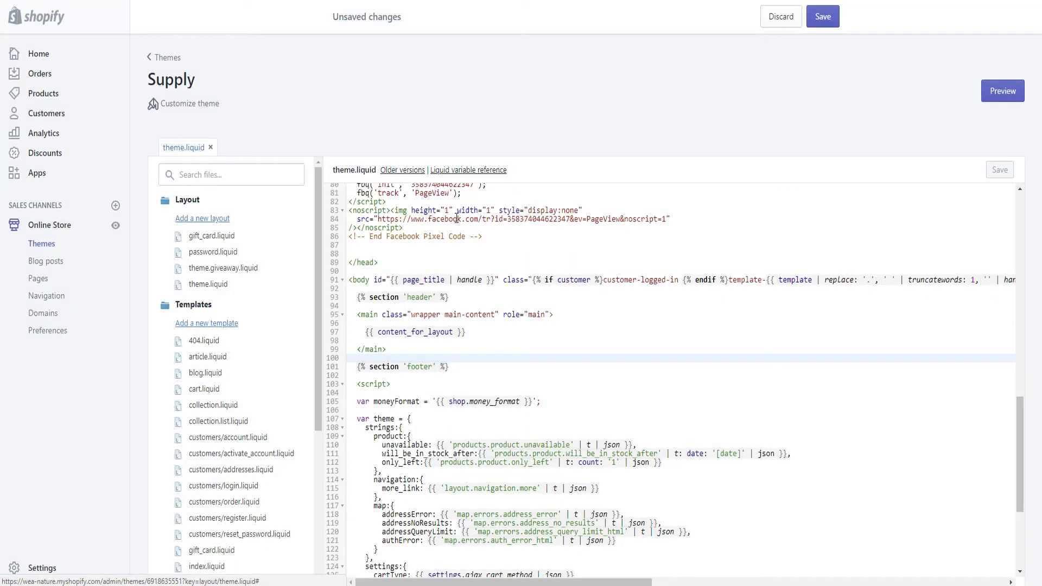
# - Open the theme.giveaway.liquid layout file in the code editor
pyautogui.click(211, 272)
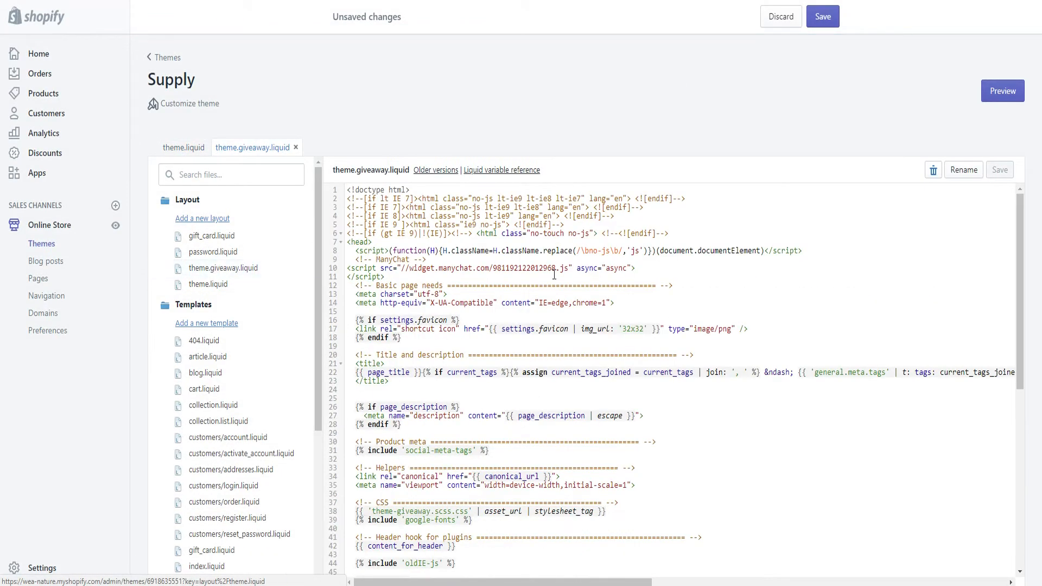
# - Read through theme.giveaway.liquid from the head block down to the main content and footer section in the body
pyautogui.scroll(-3, 435, 308)
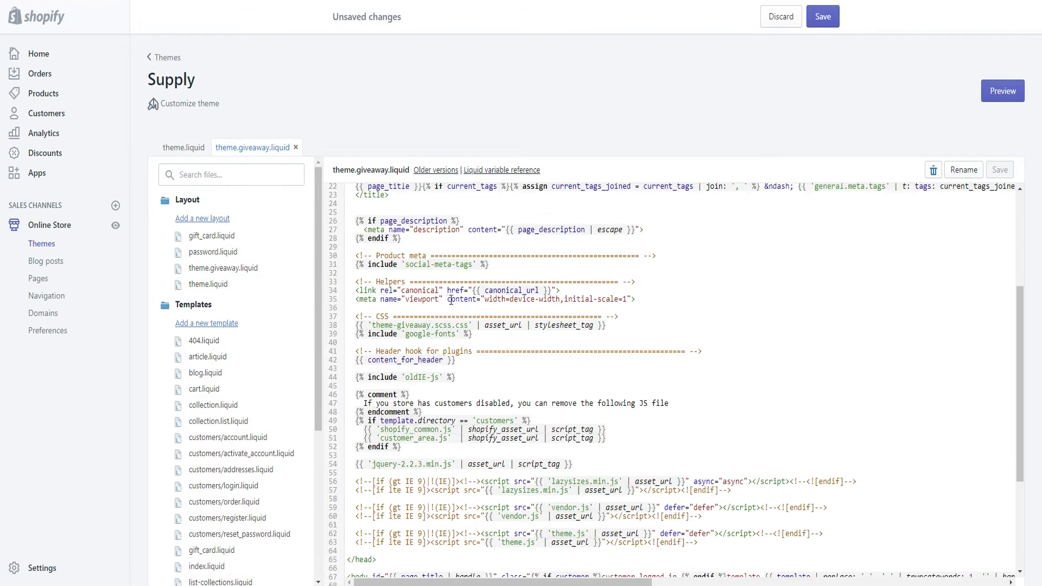
pyautogui.scroll(3, 475, 320)
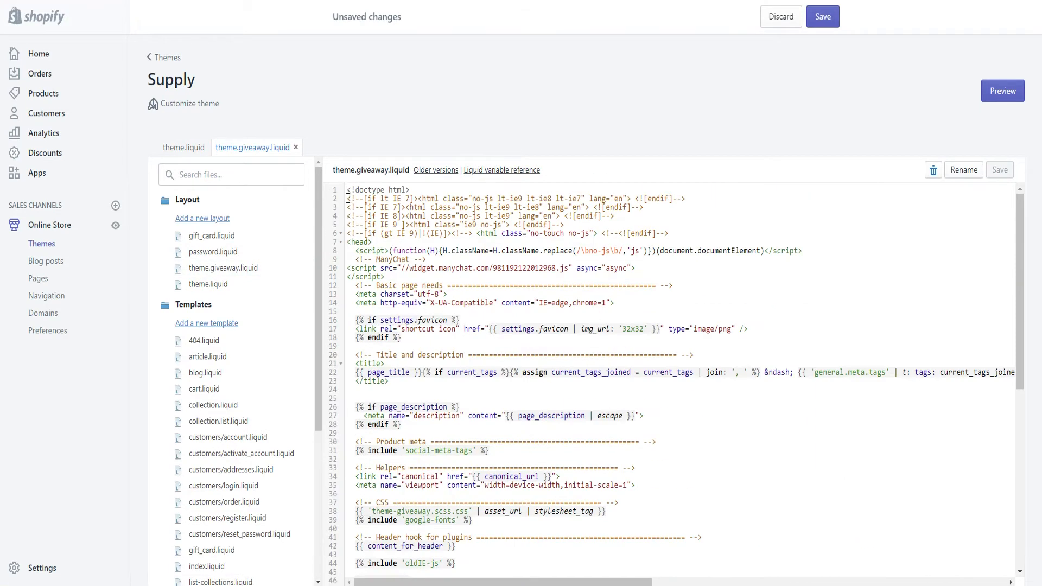
pyautogui.scroll(-4, 358, 233)
pyautogui.scroll(-2, 372, 258)
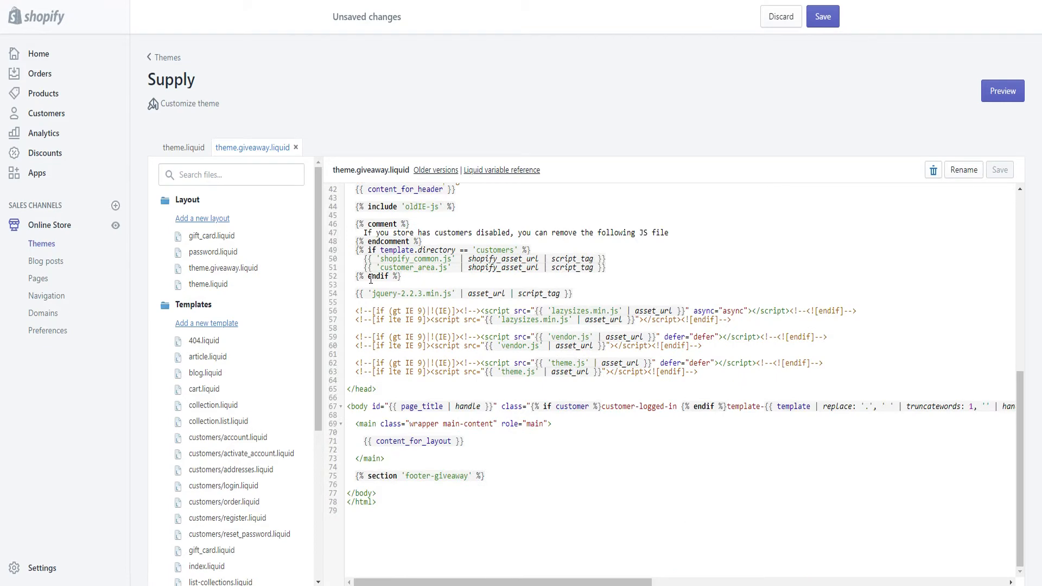
pyautogui.click(403, 450)
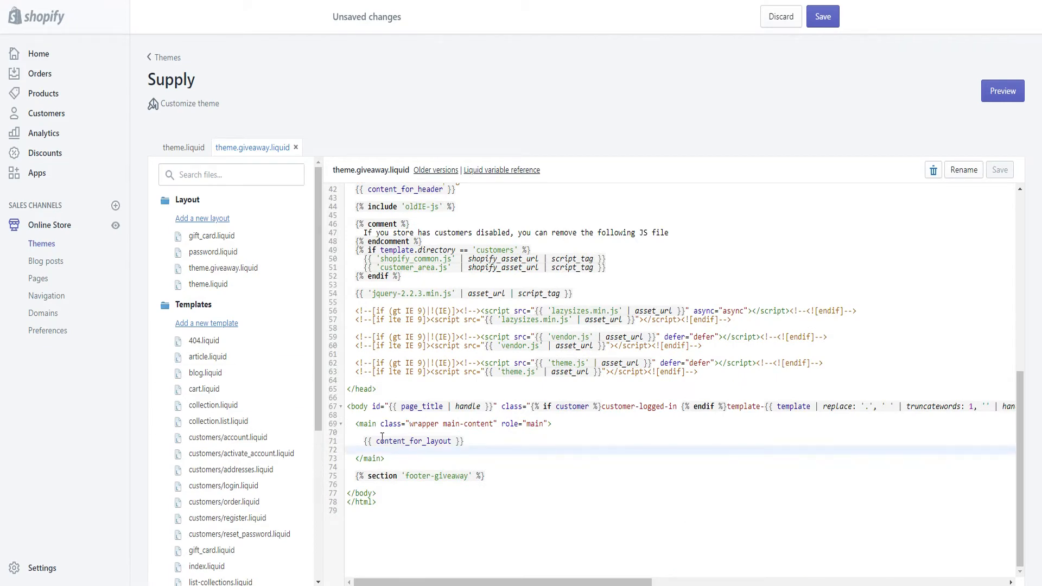
# - Switch to theme.liquid for comparison, highlighting its header and footer section lines and reviewing the scripts below them
pyautogui.click(198, 283)
pyautogui.scroll(5, 513, 422)
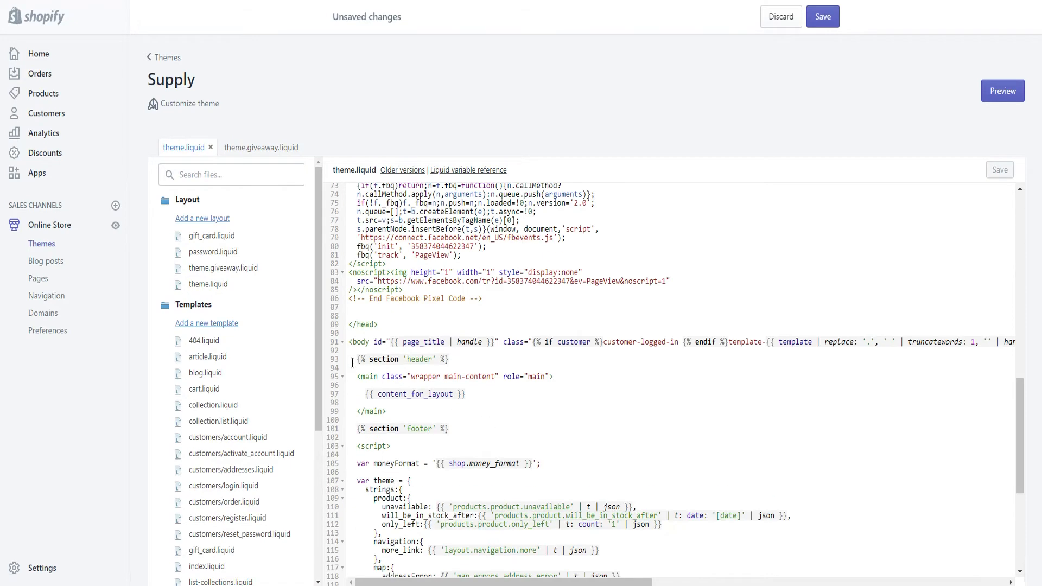
pyautogui.moveTo(352, 359); pyautogui.dragTo(487, 360)
pyautogui.moveTo(467, 437); pyautogui.dragTo(348, 430)
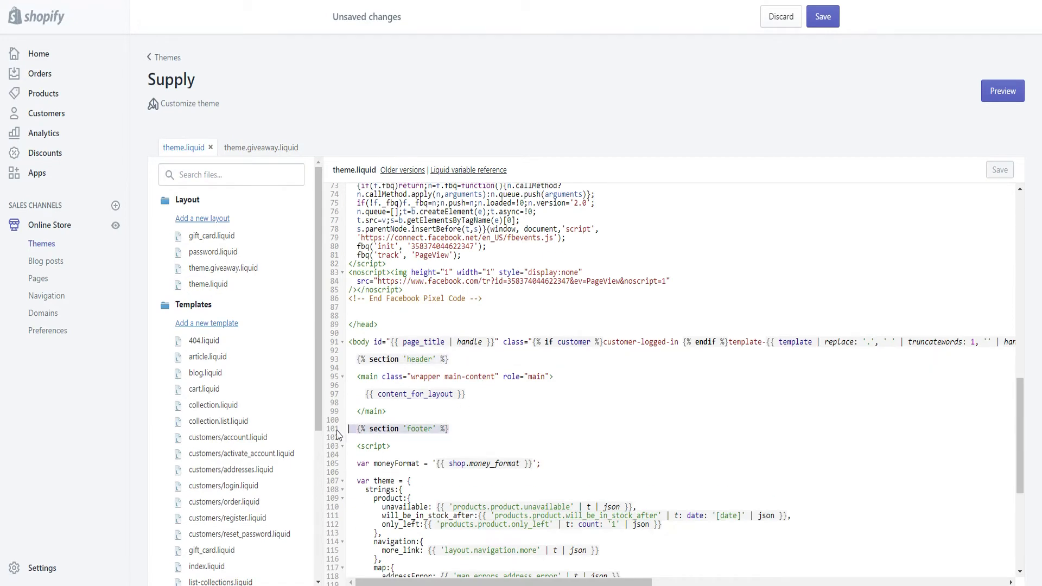
pyautogui.scroll(-4, 348, 430)
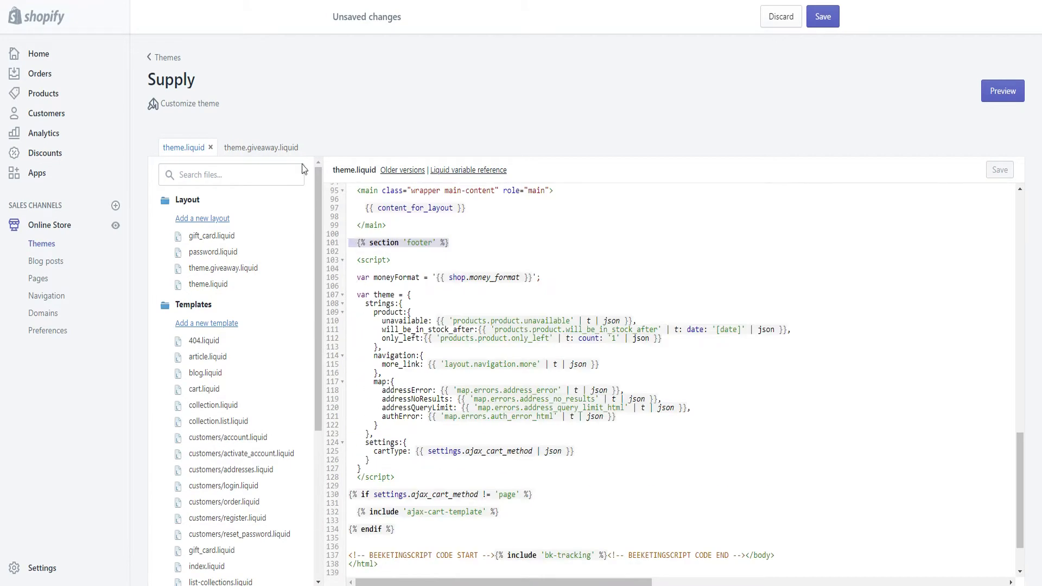
# - Highlight the main content block in theme.giveaway.liquid and view the matching content and form on the live Grand Jeu Concours page
pyautogui.click(261, 147)
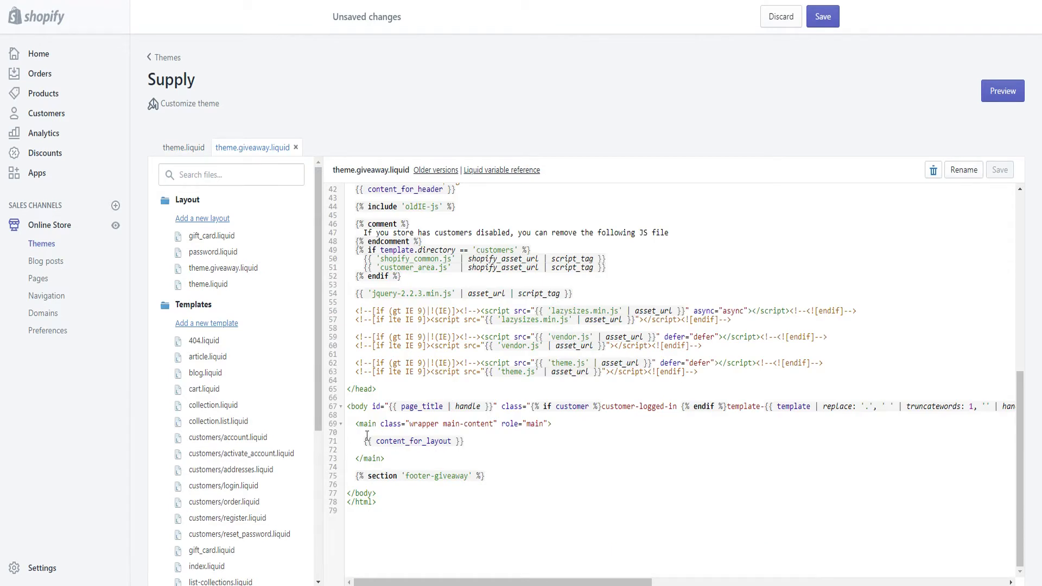
pyautogui.moveTo(358, 426); pyautogui.dragTo(411, 462)
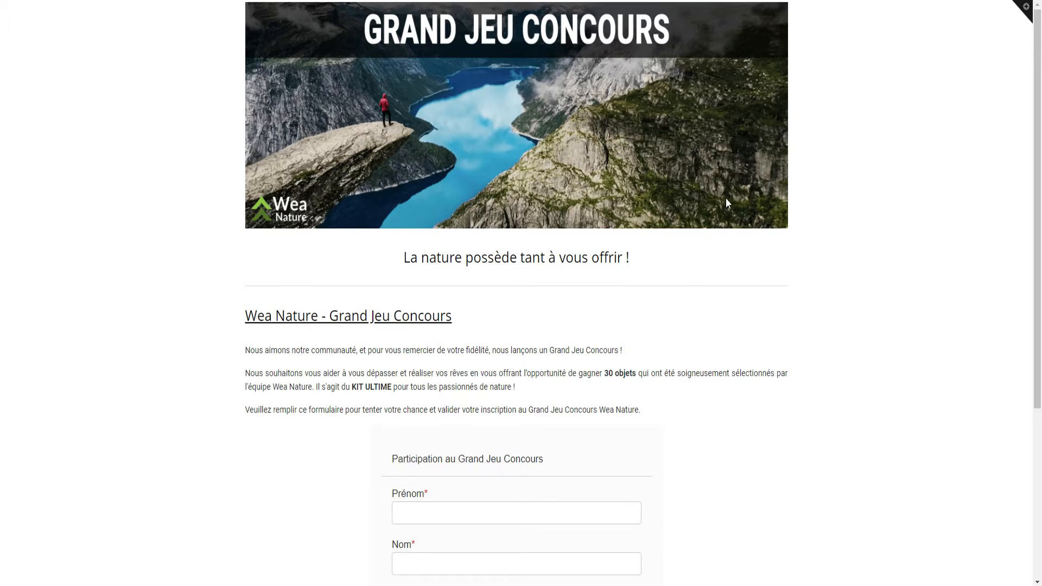
pyautogui.scroll(-3, 726, 198)
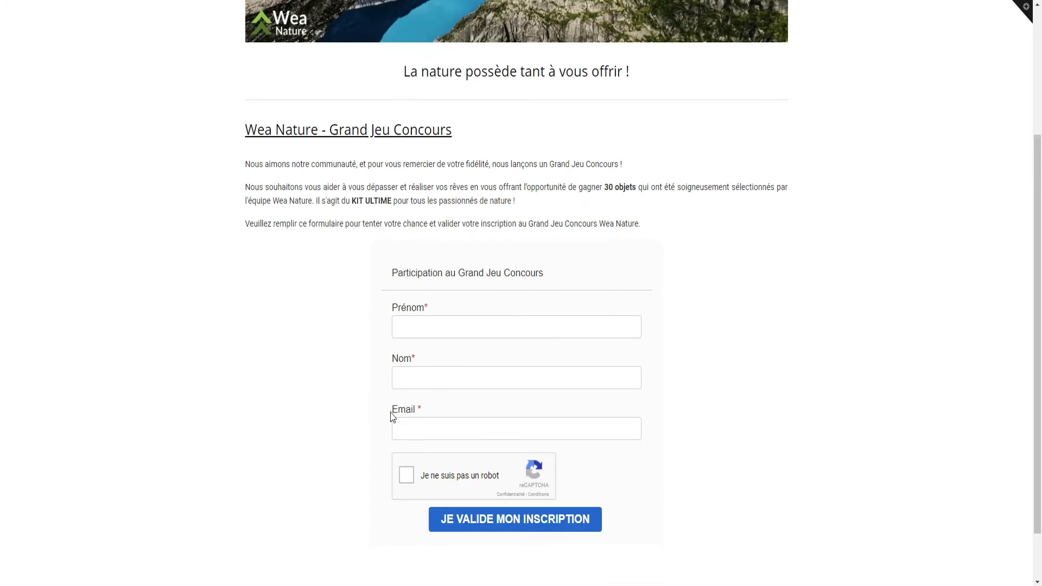
pyautogui.scroll(3, 414, 416)
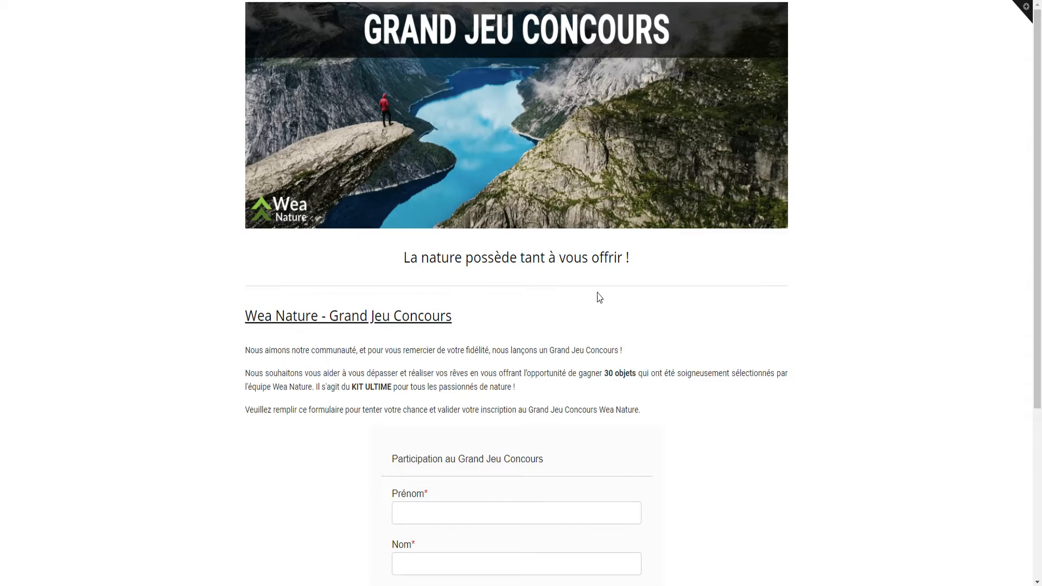
pyautogui.scroll(-3, 597, 295)
pyautogui.scroll(3, 448, 314)
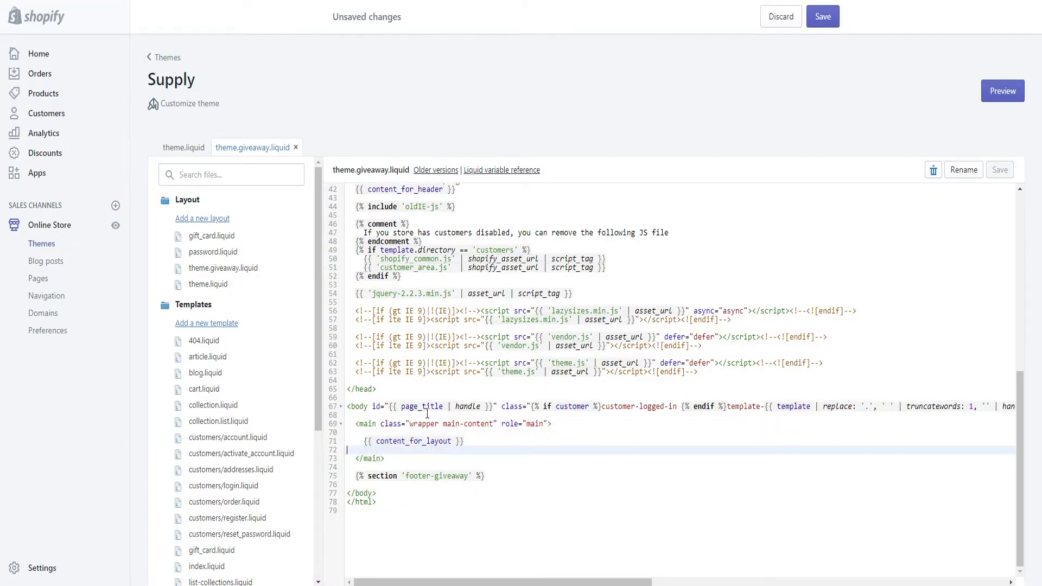
# - Highlight the 'footer-giveaway' section line below the main block in theme.giveaway.liquid
pyautogui.moveTo(502, 479); pyautogui.dragTo(346, 476)
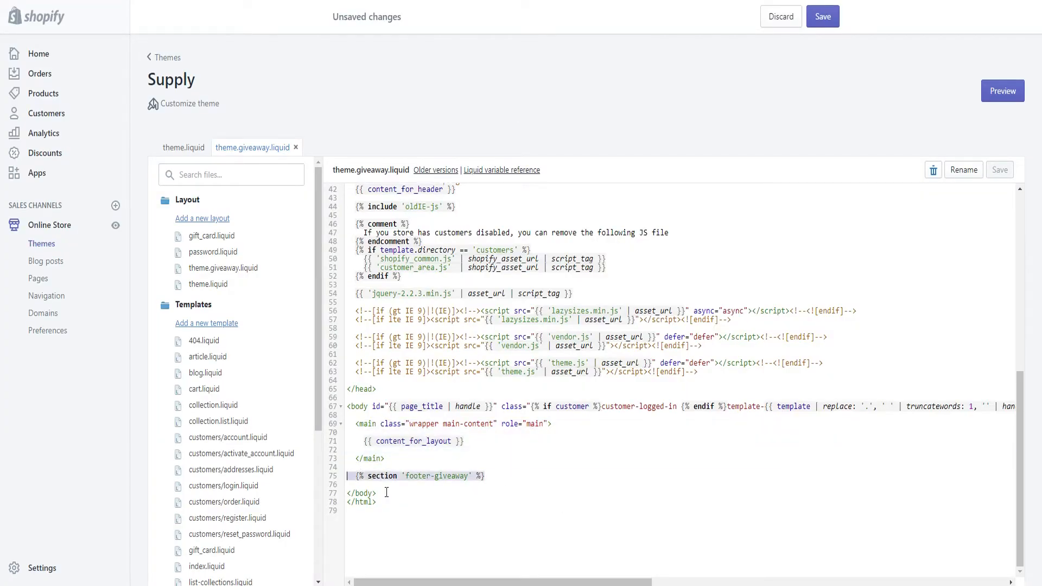
pyautogui.click(419, 477)
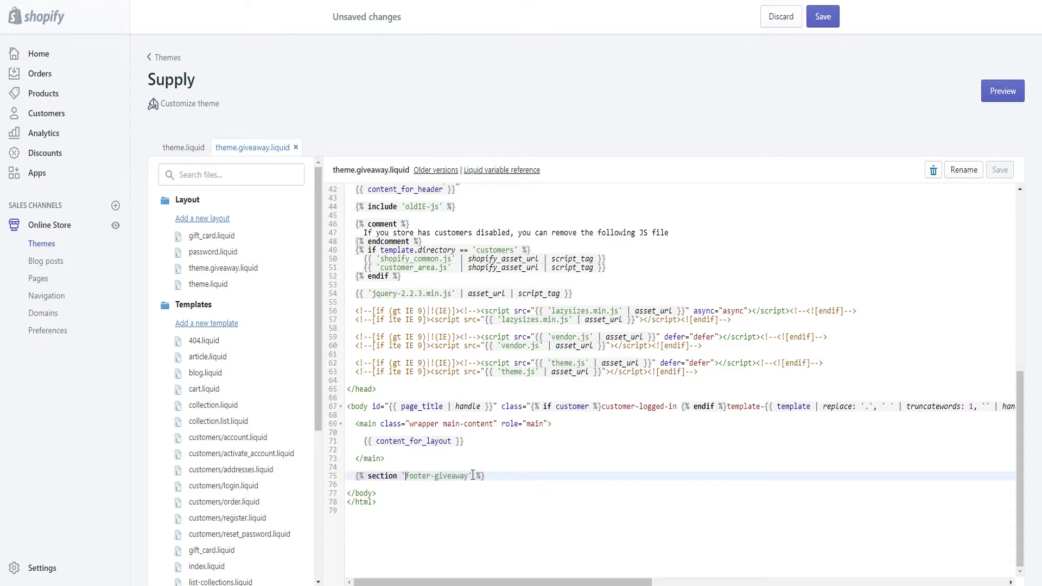
pyautogui.scroll(-4, 255, 360)
pyautogui.scroll(4, 244, 360)
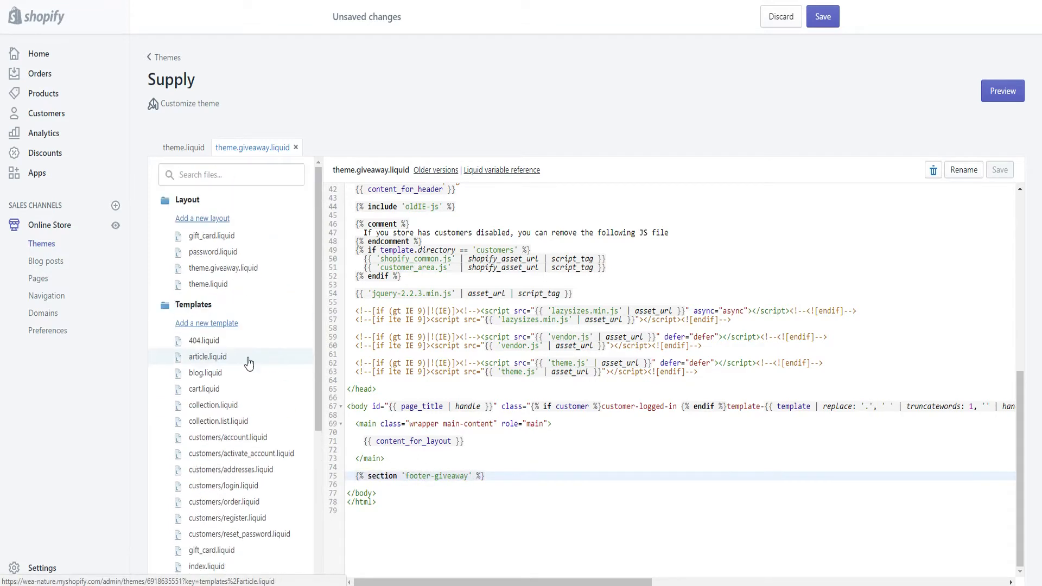
# - Collapse the Layout and Templates folders, open footer.liquid from the Sections folder and read through its code
pyautogui.click(194, 305)
pyautogui.click(183, 200)
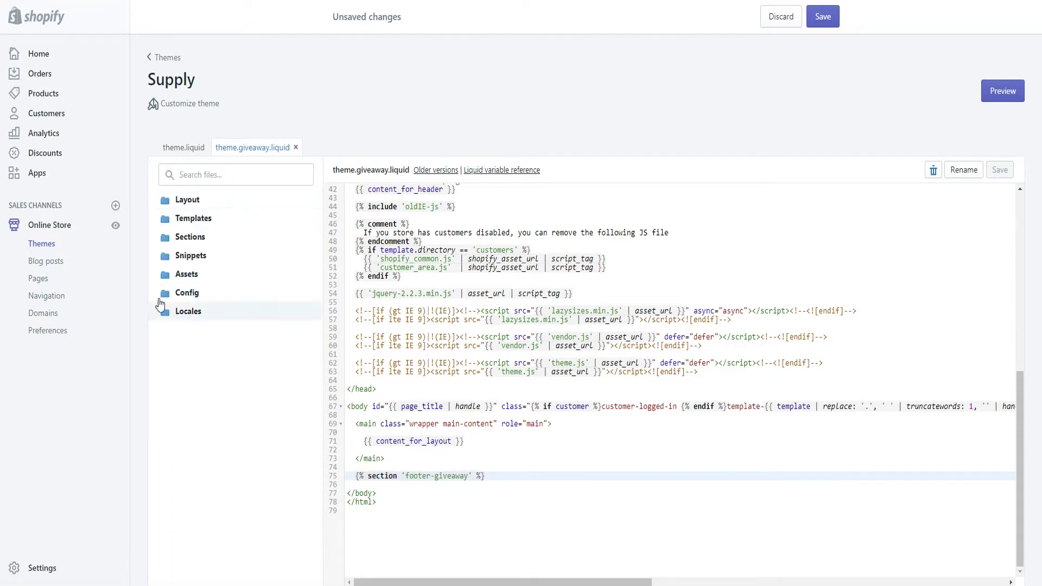
pyautogui.click(191, 237)
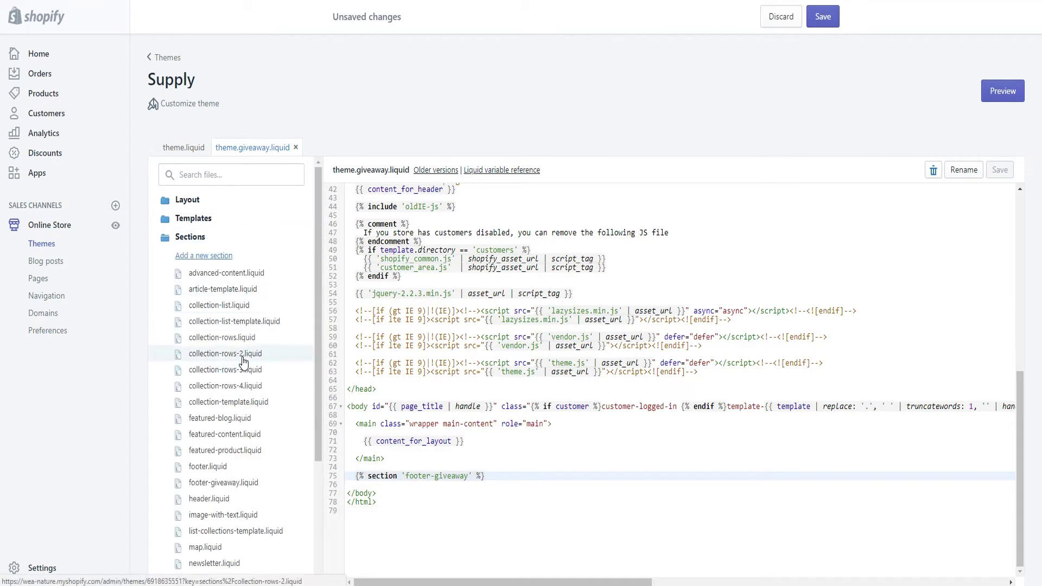
pyautogui.click(200, 468)
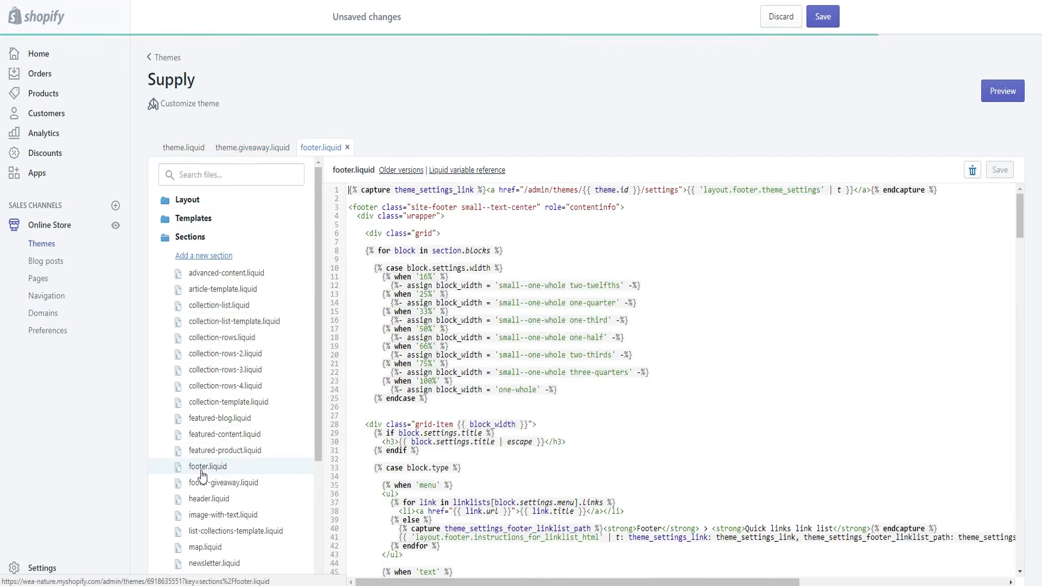
pyautogui.scroll(-20, 450, 320)
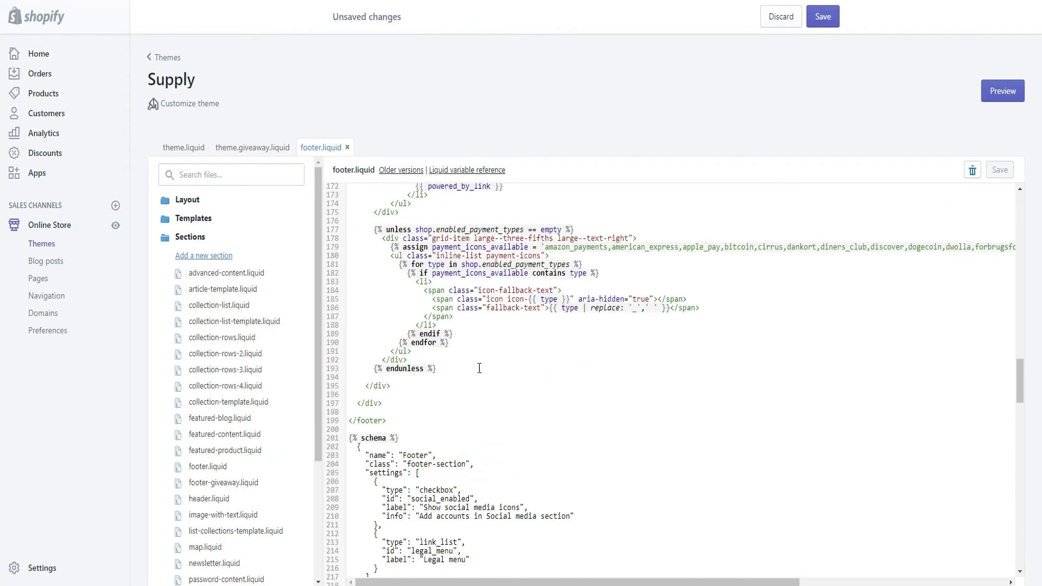
pyautogui.scroll(15, 472, 401)
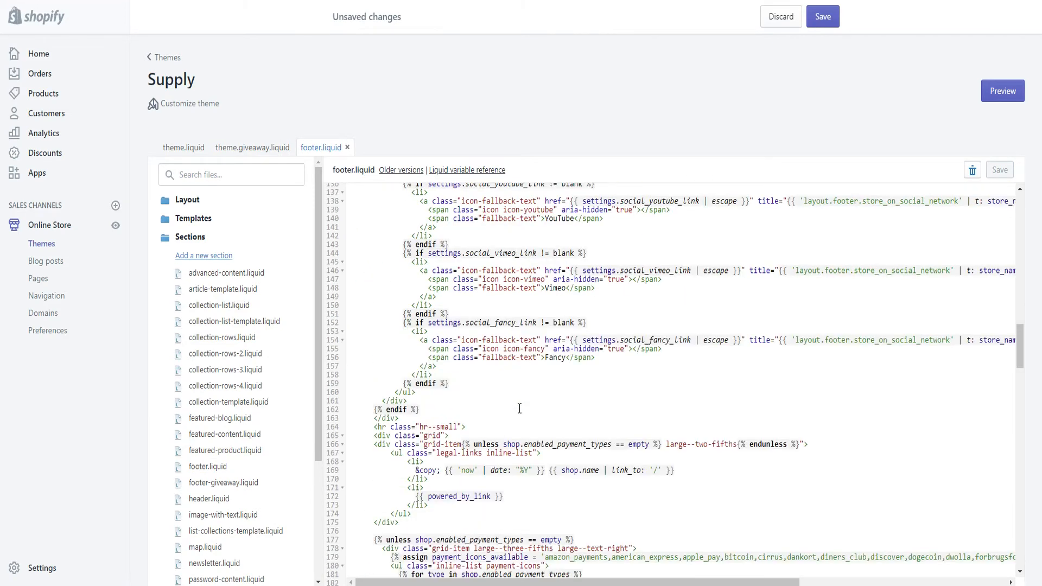
pyautogui.scroll(-1, 302, 493)
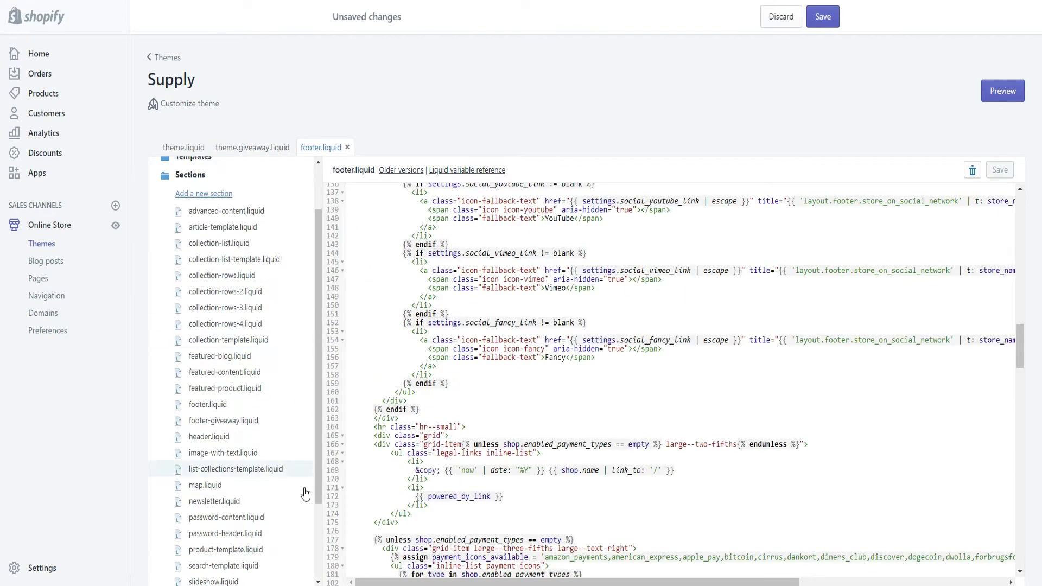
# - Open the footer-giveaway.liquid section and highlight its whole code and the theme_settings_link capture line
pyautogui.click(216, 427)
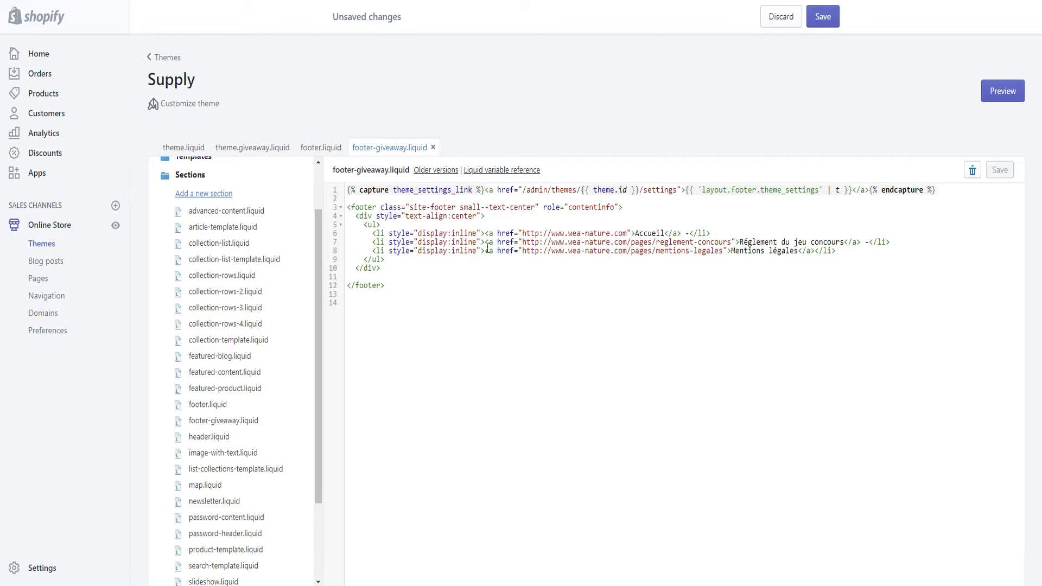
pyautogui.moveTo(398, 291); pyautogui.dragTo(347, 188)
pyautogui.click(472, 304)
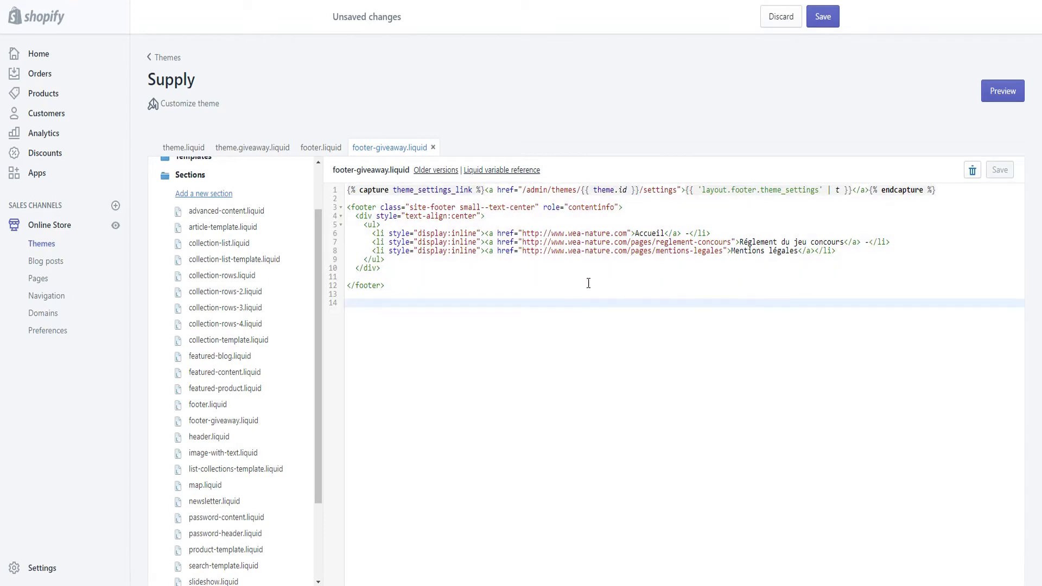
pyautogui.moveTo(963, 190); pyautogui.dragTo(340, 195)
pyautogui.click(599, 198)
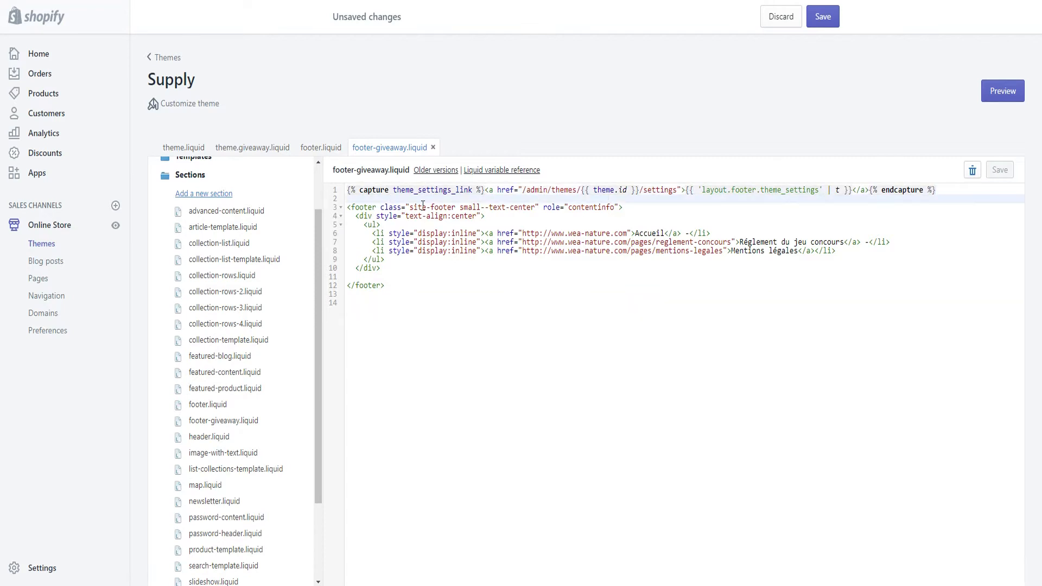
# - Highlight the addresses of the Accueil, Réglement du jeu concours and Mentions légales links in footer-giveaway.liquid
pyautogui.moveTo(523, 233); pyautogui.dragTo(628, 234)
pyautogui.moveTo(522, 242); pyautogui.dragTo(732, 242)
pyautogui.moveTo(520, 251); pyautogui.dragTo(723, 251)
pyautogui.click(724, 297)
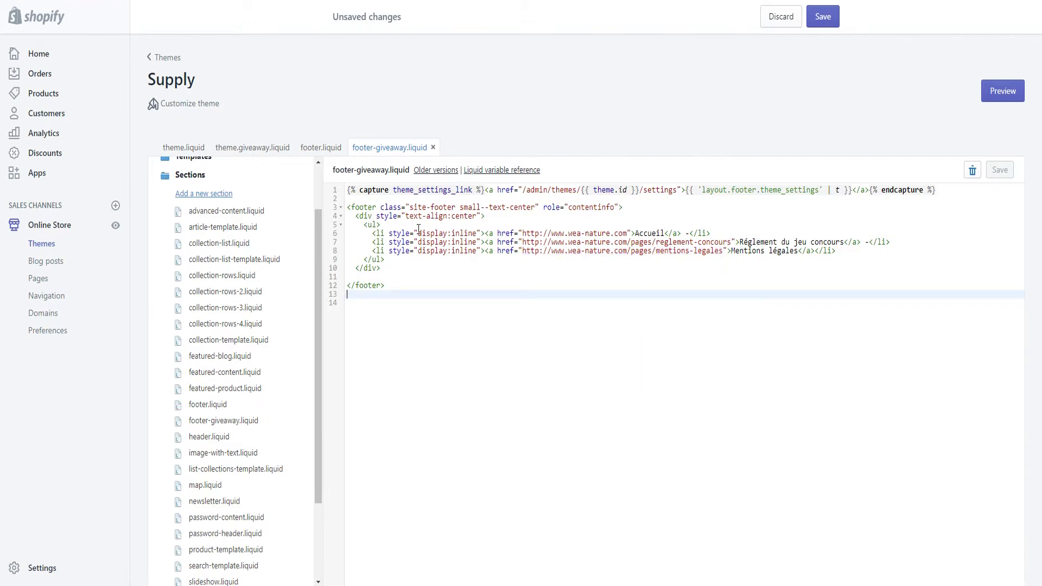
# - Highlight the footer-giveaway name in theme.giveaway.liquid's section line, and return to the footer-giveaway.liquid file
pyautogui.click(252, 154)
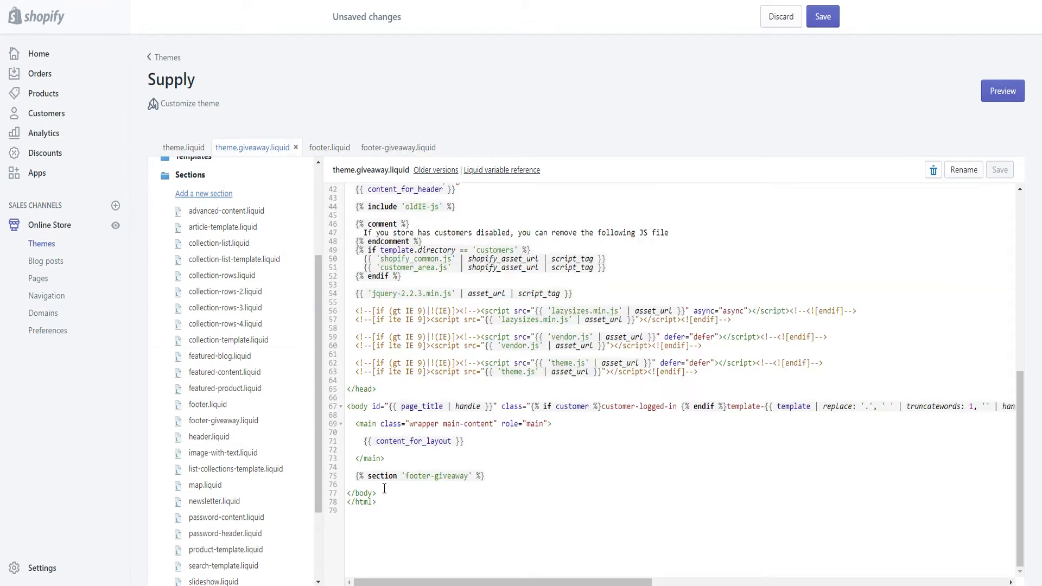
pyautogui.moveTo(407, 477); pyautogui.dragTo(471, 477)
pyautogui.click(435, 488)
pyautogui.click(400, 155)
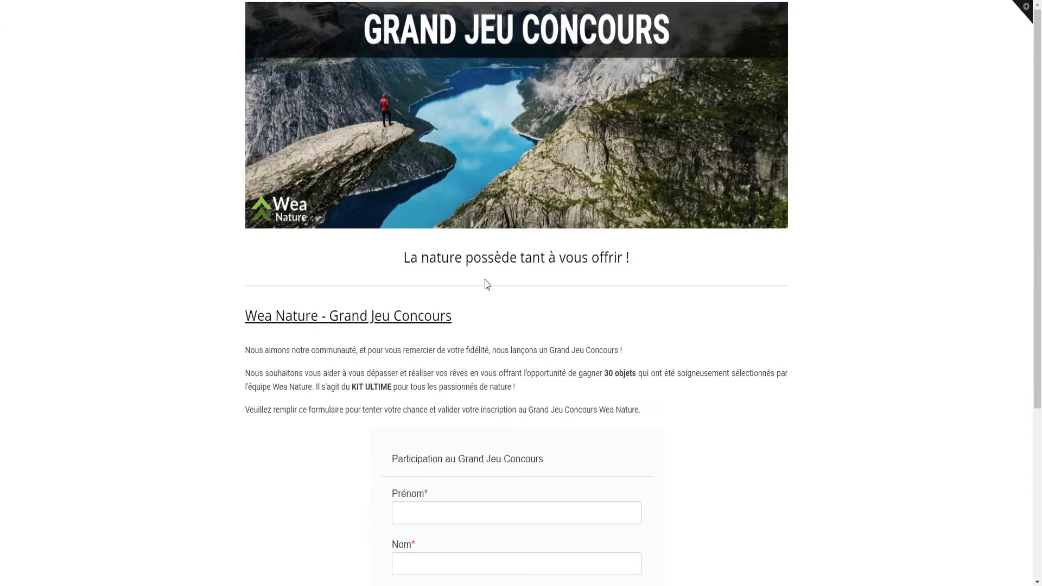
# - Compare the live giveaway page's footer with the three link addresses and the Mentions légales label in footer-giveaway.liquid
pyautogui.scroll(-5, 484, 284)
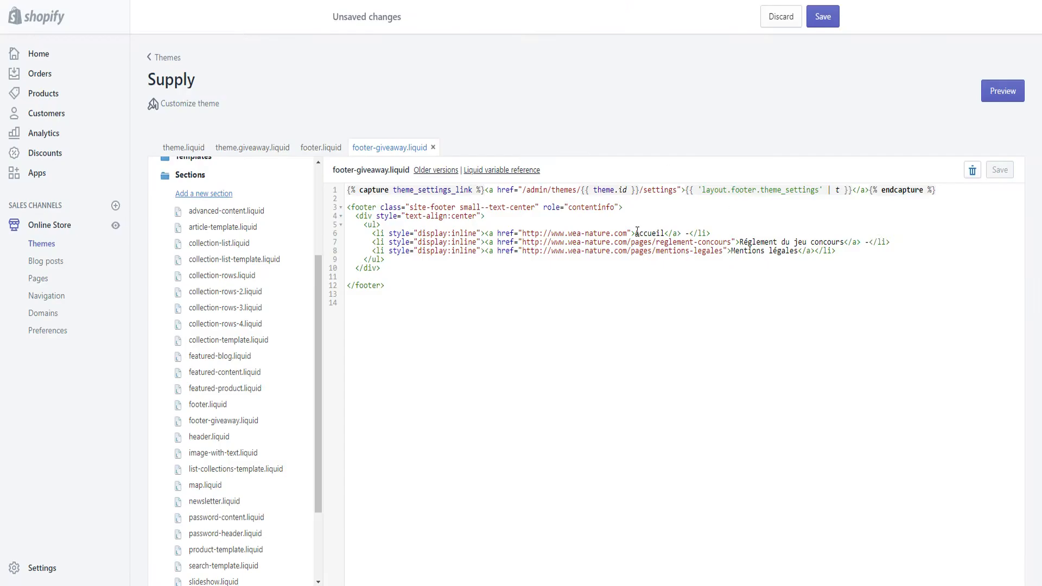
pyautogui.moveTo(622, 233); pyautogui.dragTo(522, 234)
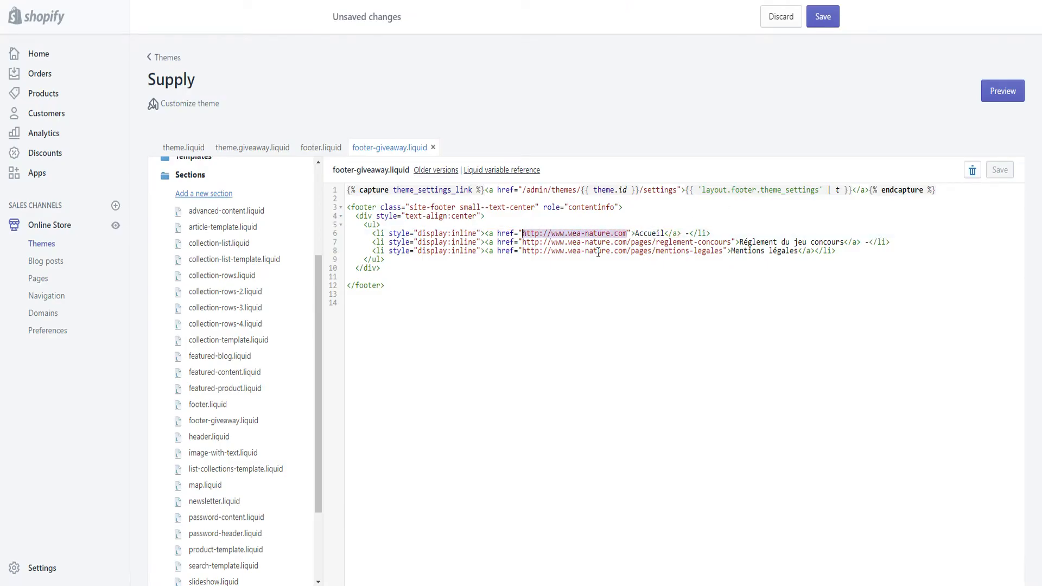
pyautogui.moveTo(656, 242); pyautogui.dragTo(732, 241)
pyautogui.click(677, 251)
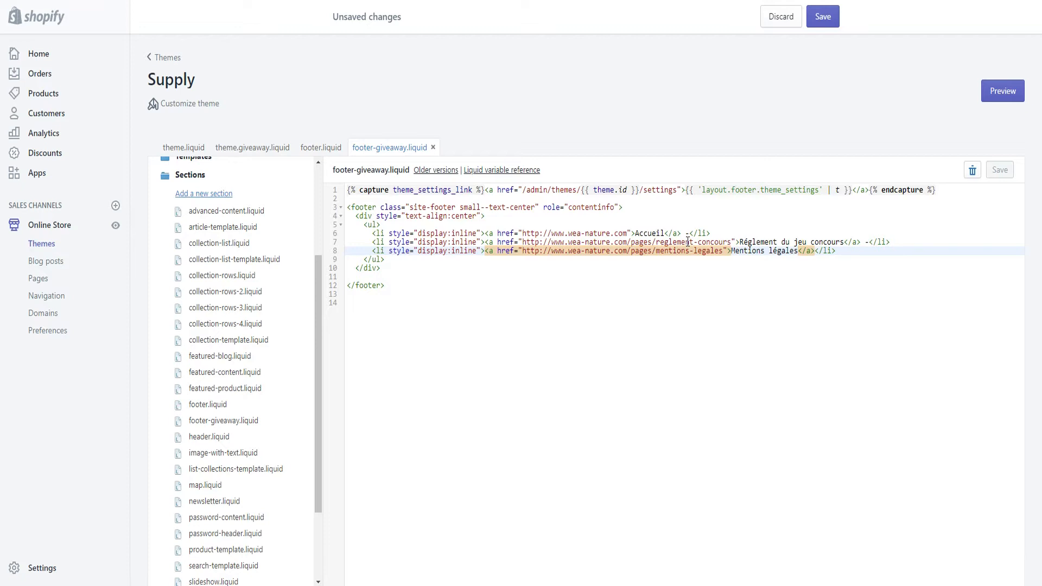
pyautogui.click(758, 269)
pyautogui.moveTo(724, 252); pyautogui.dragTo(541, 251)
pyautogui.click(723, 260)
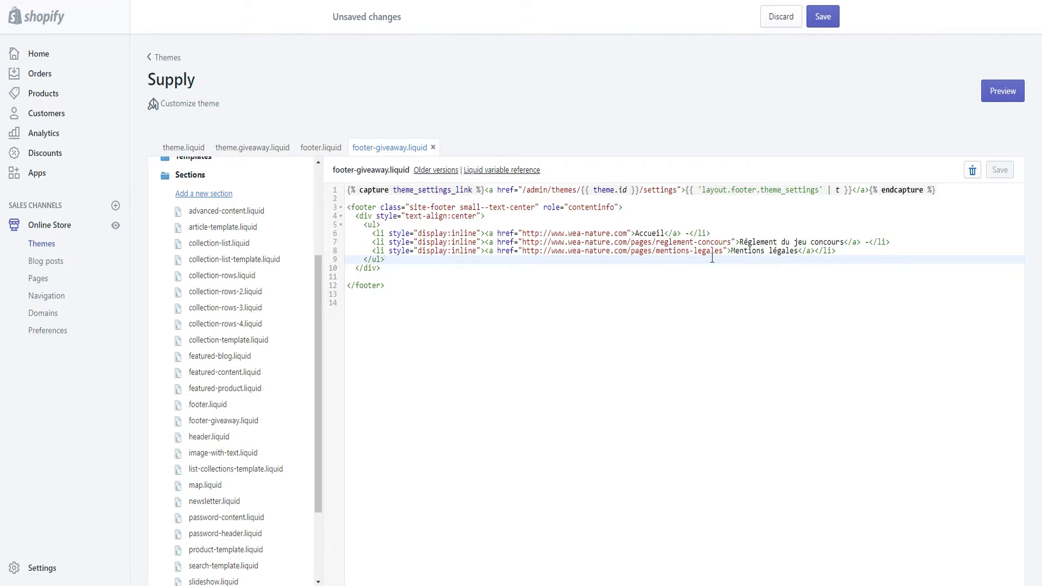
pyautogui.moveTo(790, 251); pyautogui.dragTo(739, 251)
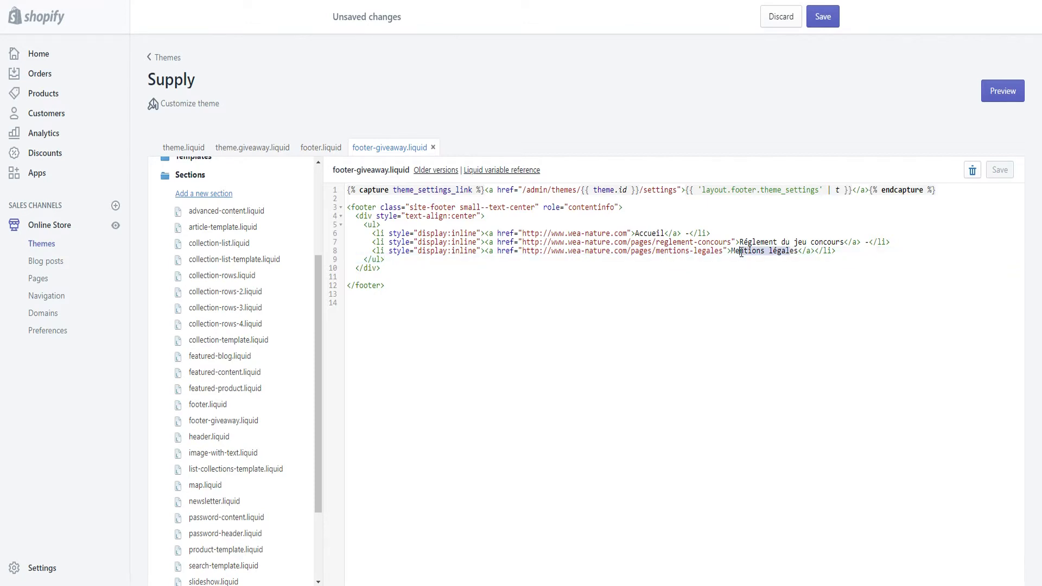
pyautogui.click(653, 273)
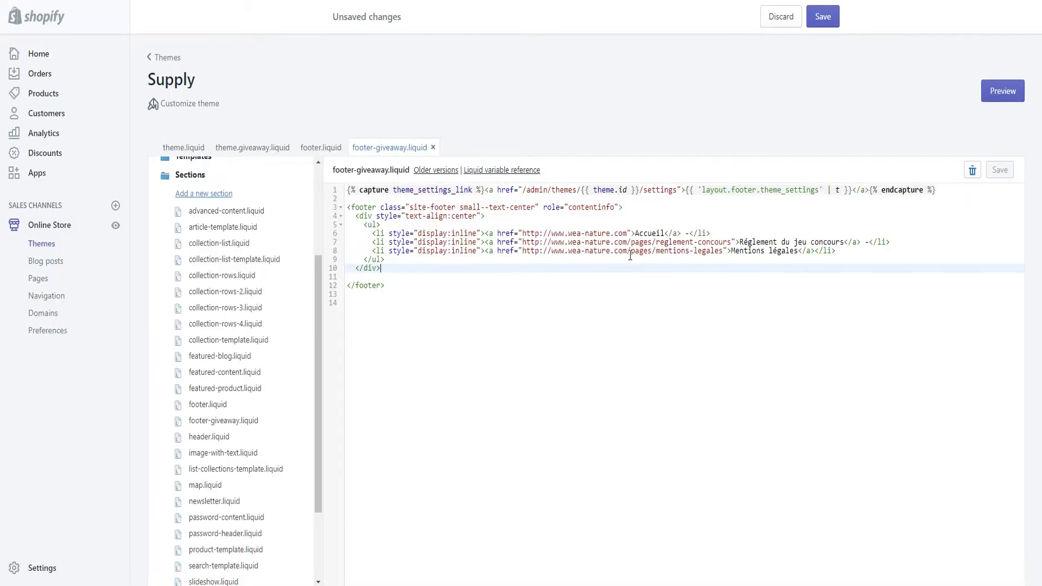
# - Highlight the footer block and its text-align:center style in footer-giveaway.liquid, and check the centred footer on the giveaway page
pyautogui.moveTo(348, 207); pyautogui.dragTo(396, 282)
pyautogui.click(415, 216)
pyautogui.moveTo(406, 215); pyautogui.dragTo(477, 216)
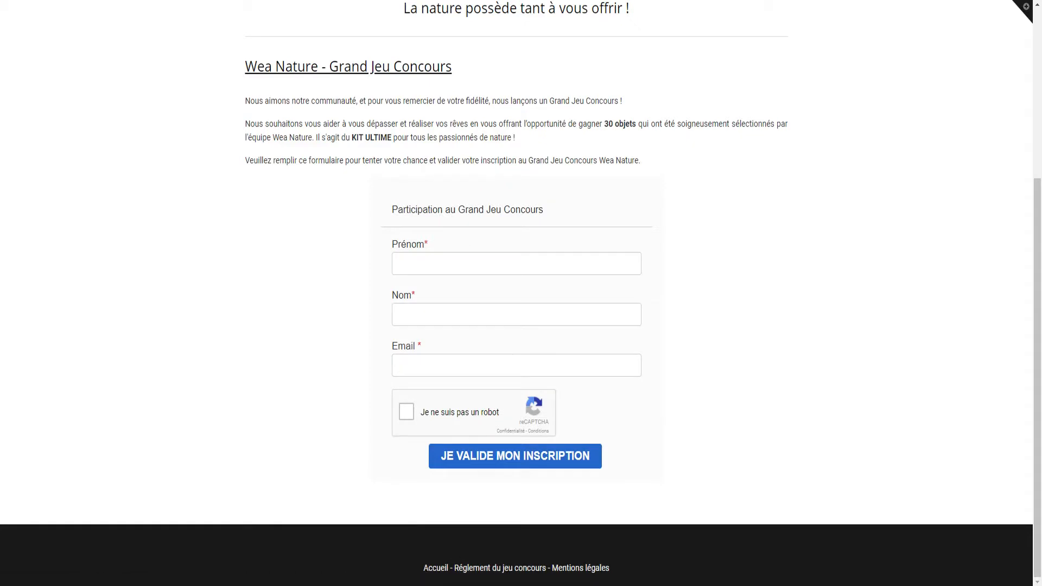
pyautogui.scroll(5, 571, 435)
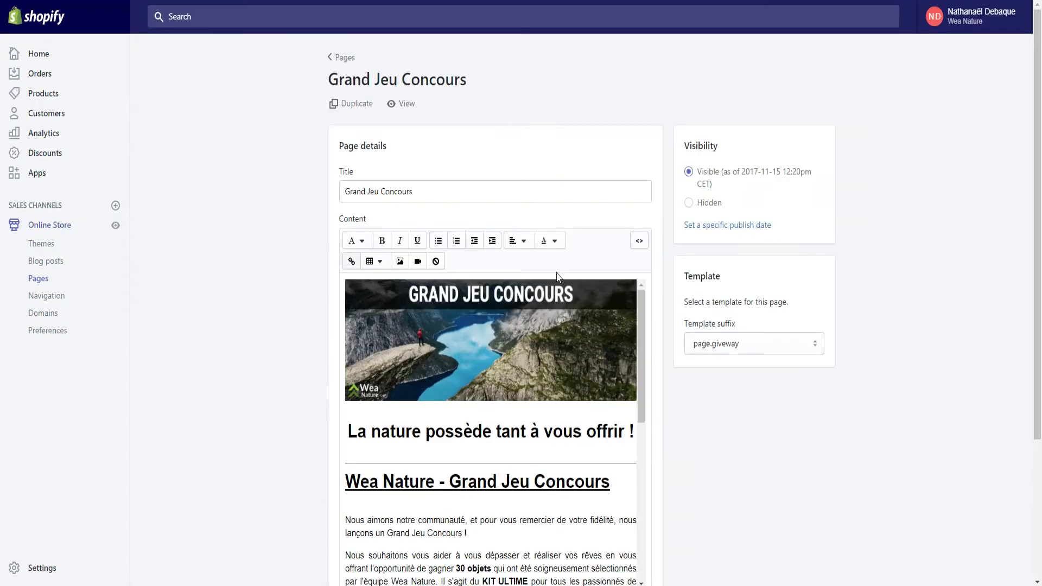
# - Highlight the banner image and the "La nature possède tant à vous offrir !" heading in the Grand Jeu Concours page content
pyautogui.scroll(-3, 793, 421)
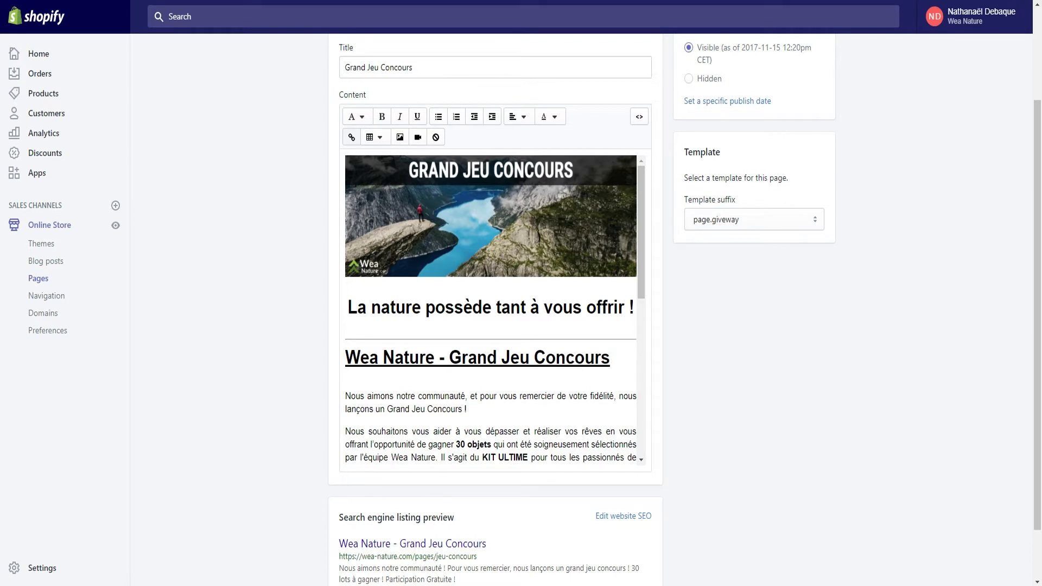
pyautogui.click(507, 221)
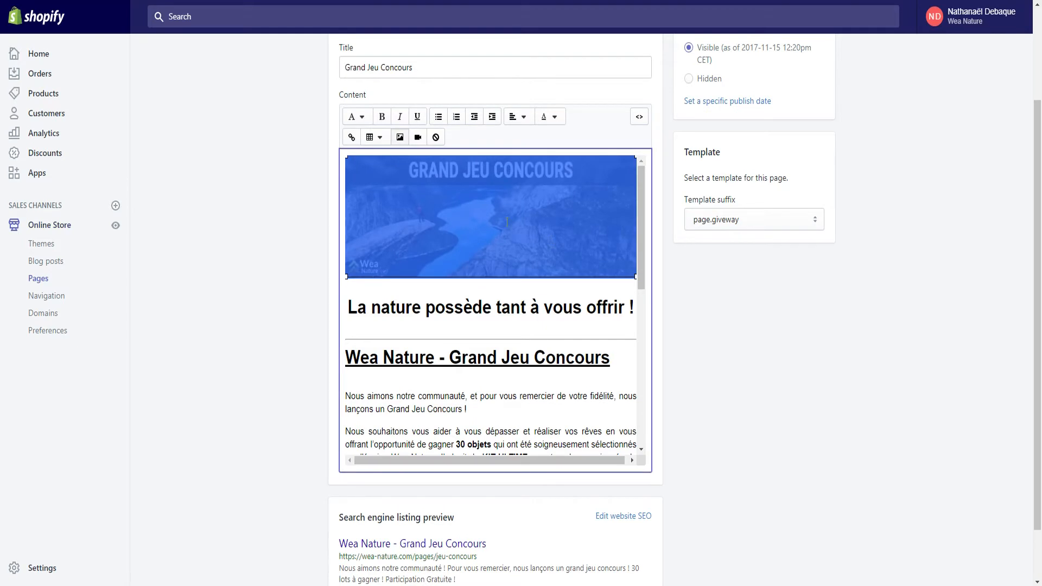
pyautogui.click(521, 301)
pyautogui.click(459, 228)
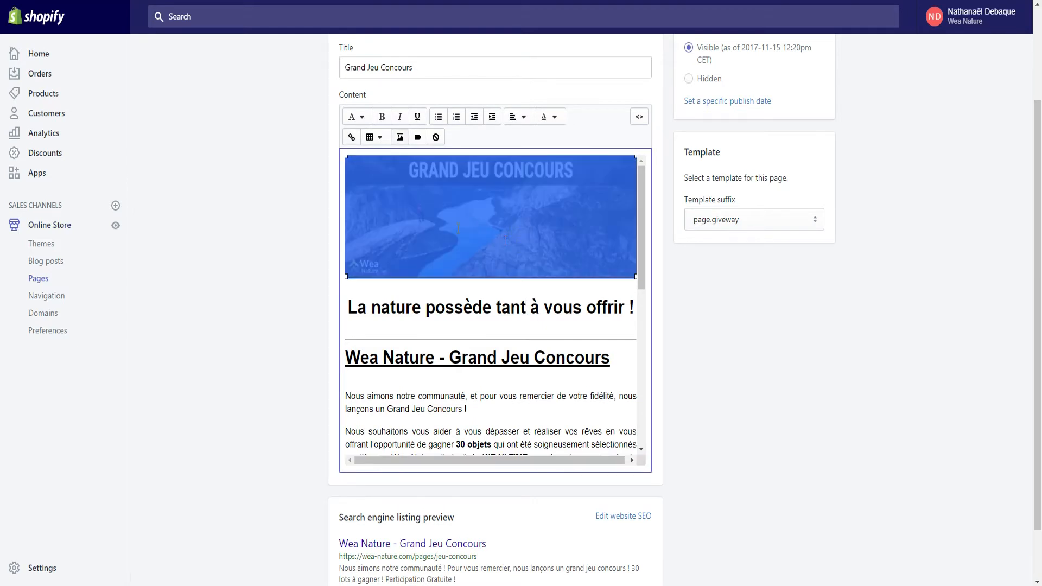
pyautogui.click(547, 302)
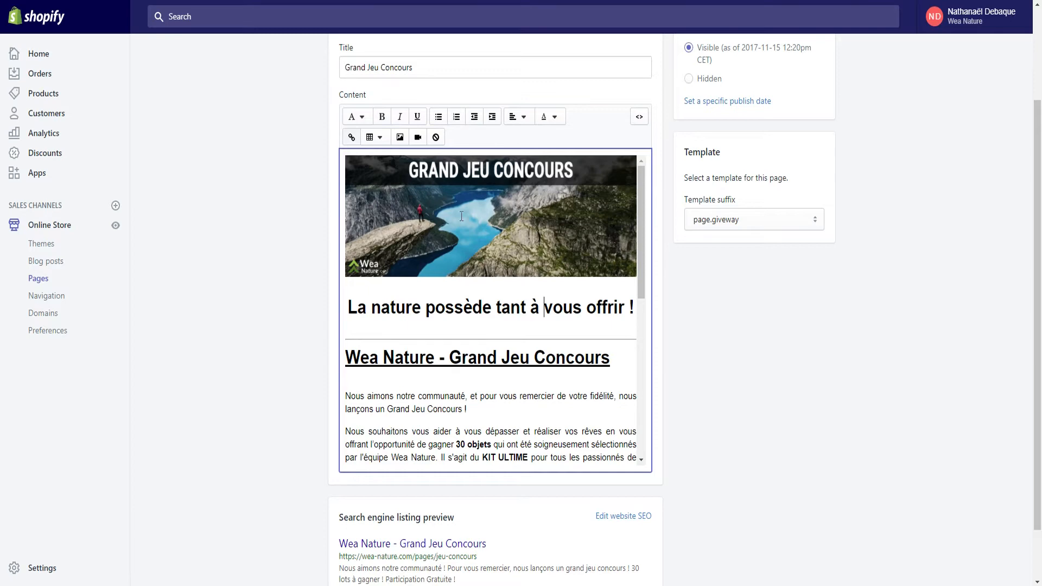
pyautogui.click(495, 230)
pyautogui.click(523, 283)
pyautogui.moveTo(634, 308); pyautogui.dragTo(329, 318)
pyautogui.click(521, 345)
# - Highlight the page content's paragraph about the 30 objets and KIT ULTIME, and the sentence inviting visitors to fill in the form
pyautogui.scroll(-1, 520, 341)
pyautogui.scroll(-1, 434, 312)
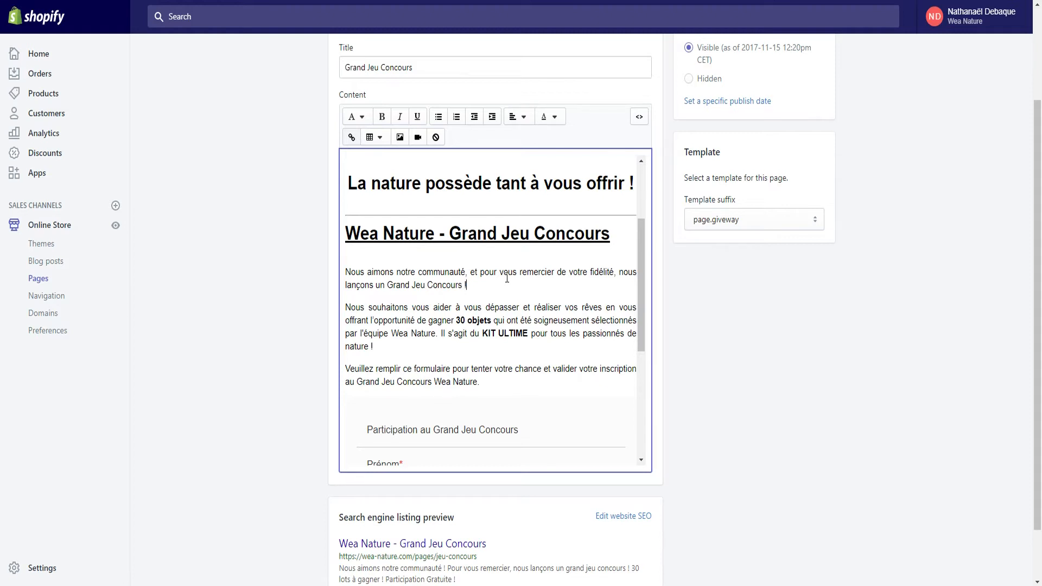
pyautogui.moveTo(391, 347); pyautogui.dragTo(347, 310)
pyautogui.click(453, 309)
pyautogui.moveTo(400, 348); pyautogui.dragTo(338, 309)
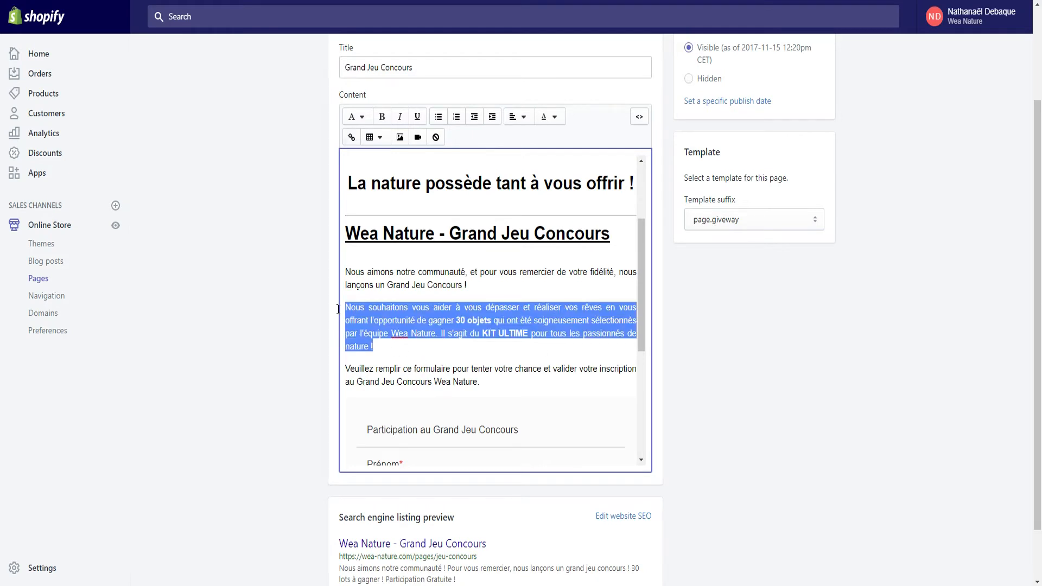
pyautogui.click(415, 349)
pyautogui.scroll(-1, 412, 348)
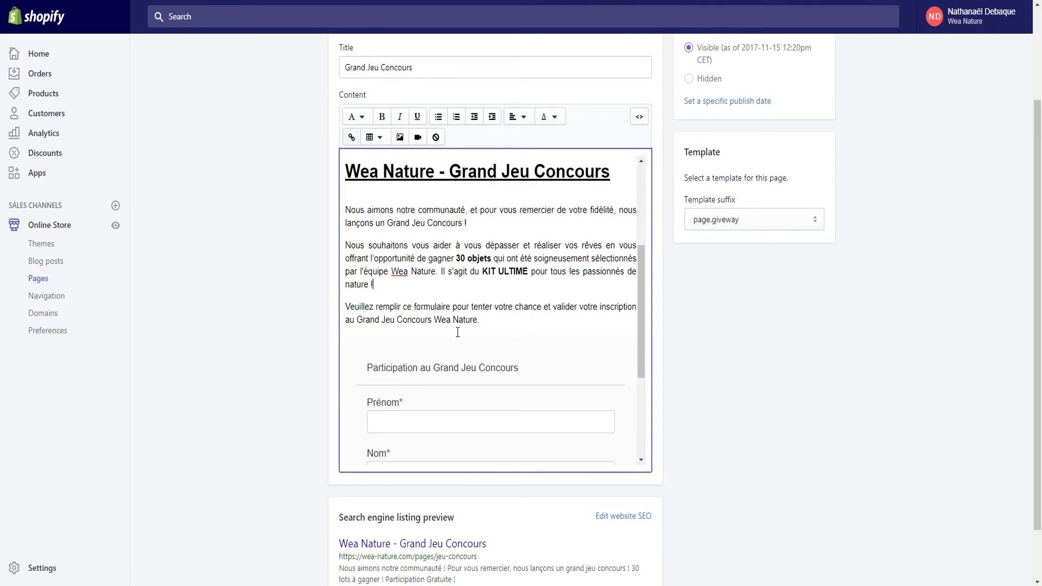
pyautogui.tripleClick(498, 319)
pyautogui.click(510, 319)
# - Examine the embedded participation form at the end of the page content, from the Prénom field to the JE VALIDE MON INSCRIPTION button
pyautogui.scroll(-3, 491, 323)
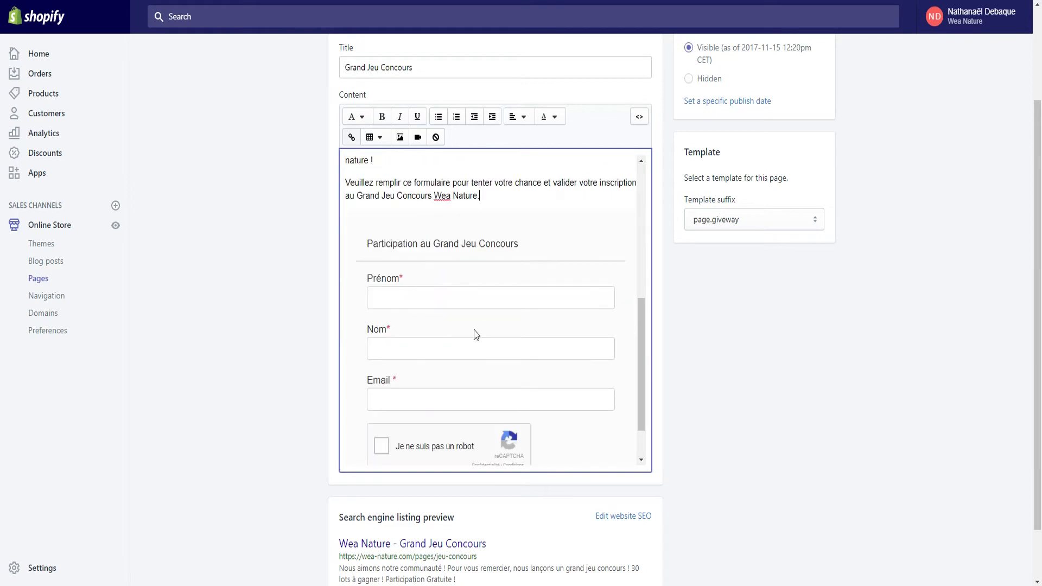
pyautogui.scroll(-1, 515, 220)
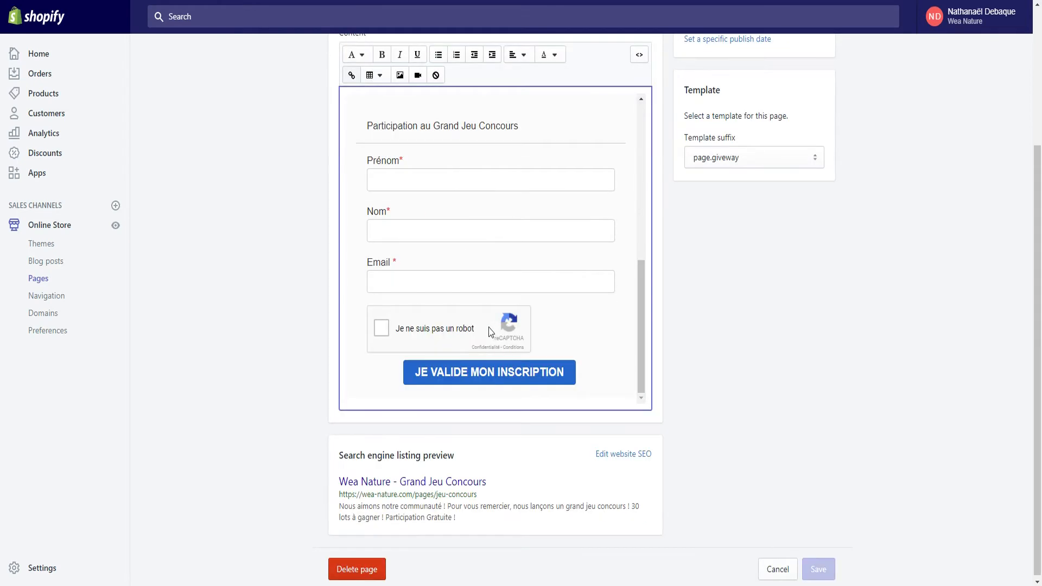
pyautogui.scroll(1, 426, 279)
pyautogui.scroll(-1, 464, 286)
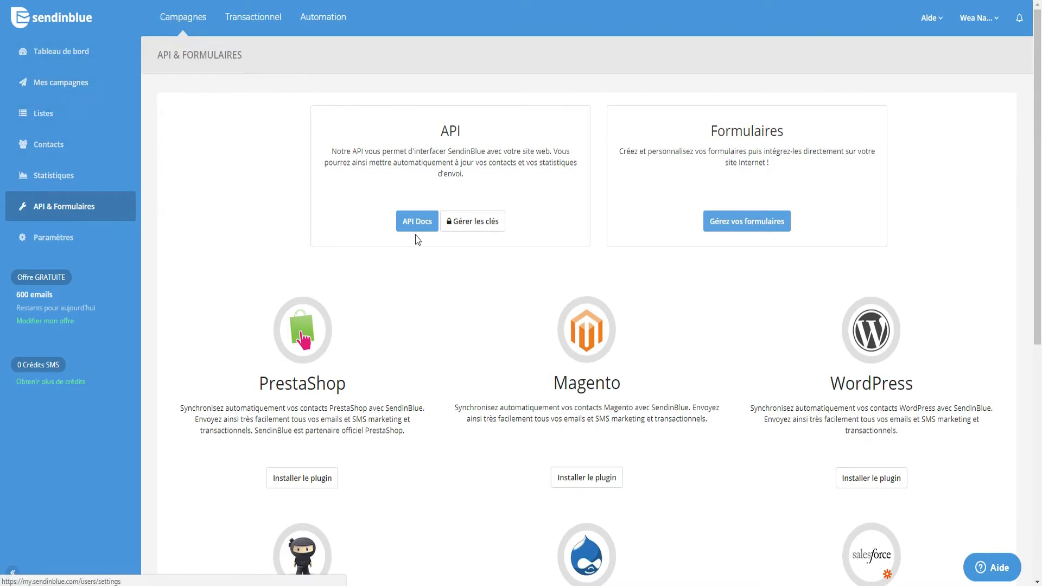
# - Open the "Wea Nature - Grand Jeu Concours" signup form for editing in Sendinblue and highlight its description text
pyautogui.click(739, 223)
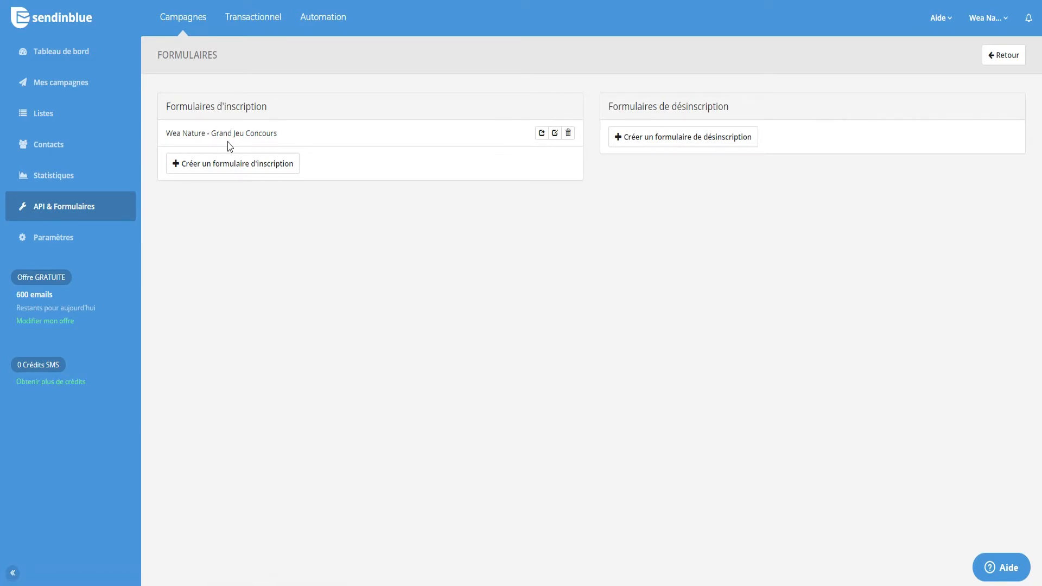
pyautogui.click(552, 135)
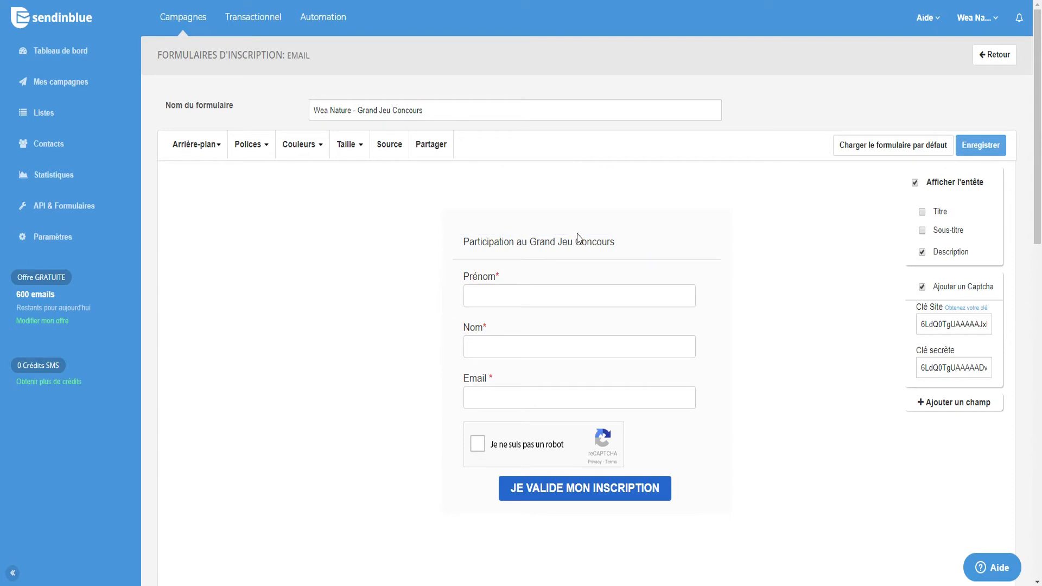
pyautogui.moveTo(611, 242); pyautogui.dragTo(455, 242)
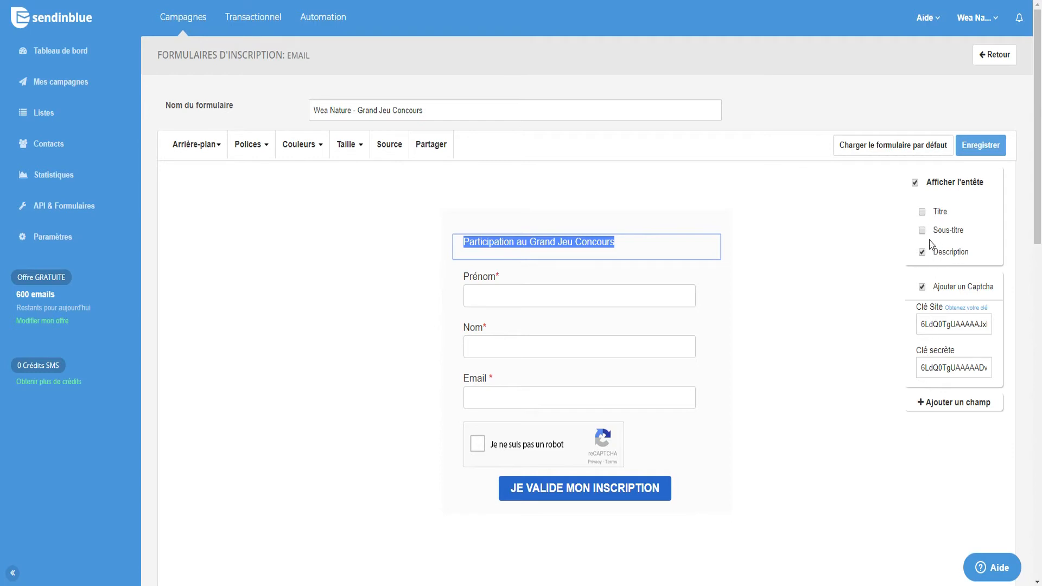
# - Review the form's background, font, colour and width options without changing them
pyautogui.click(223, 153)
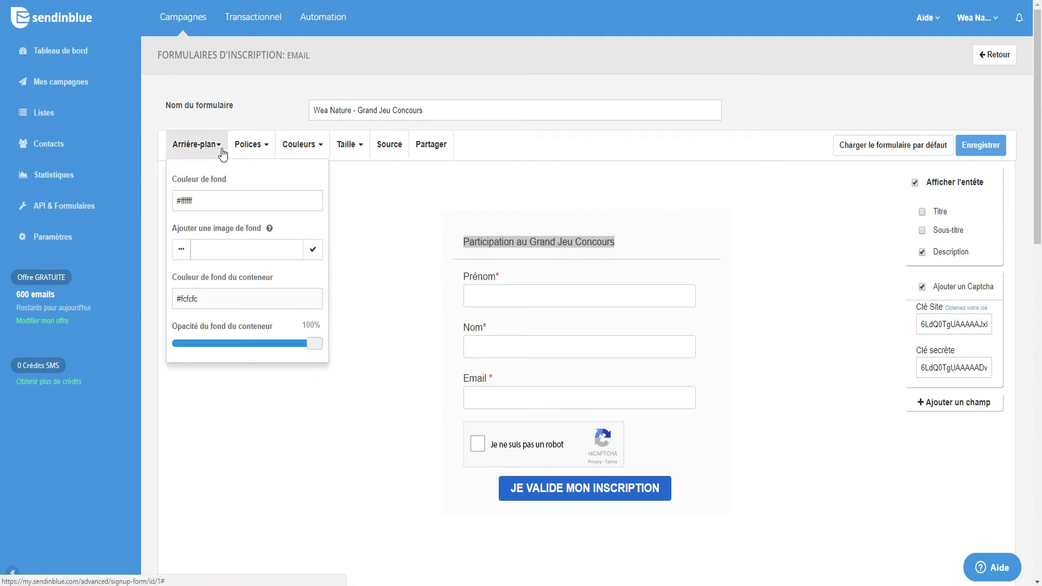
pyautogui.click(266, 155)
pyautogui.click(264, 156)
pyautogui.click(264, 157)
pyautogui.click(315, 149)
pyautogui.click(362, 148)
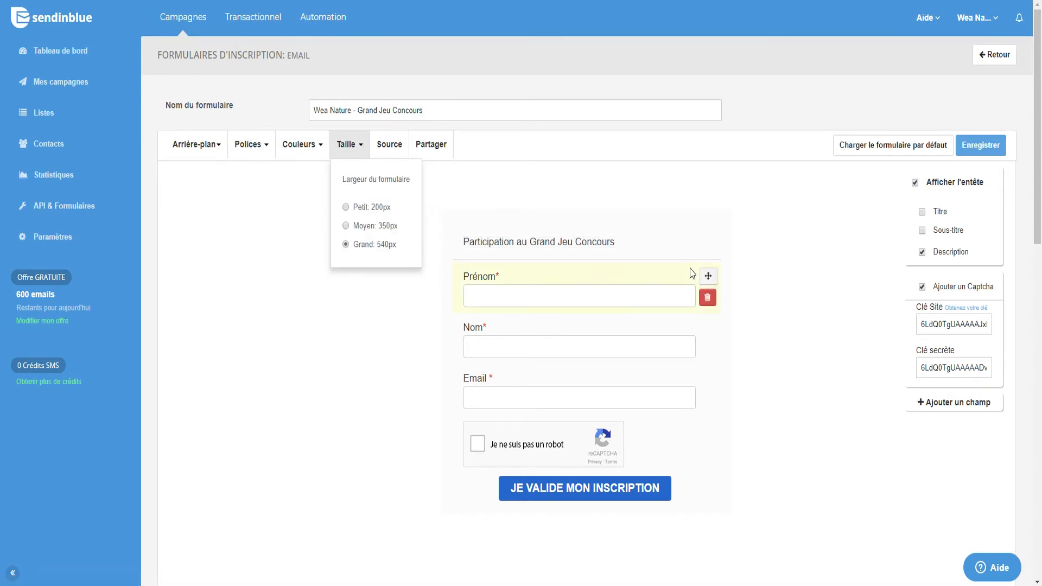
# - Turn the form's header display off and on to compare the form with and without it
pyautogui.click(915, 183)
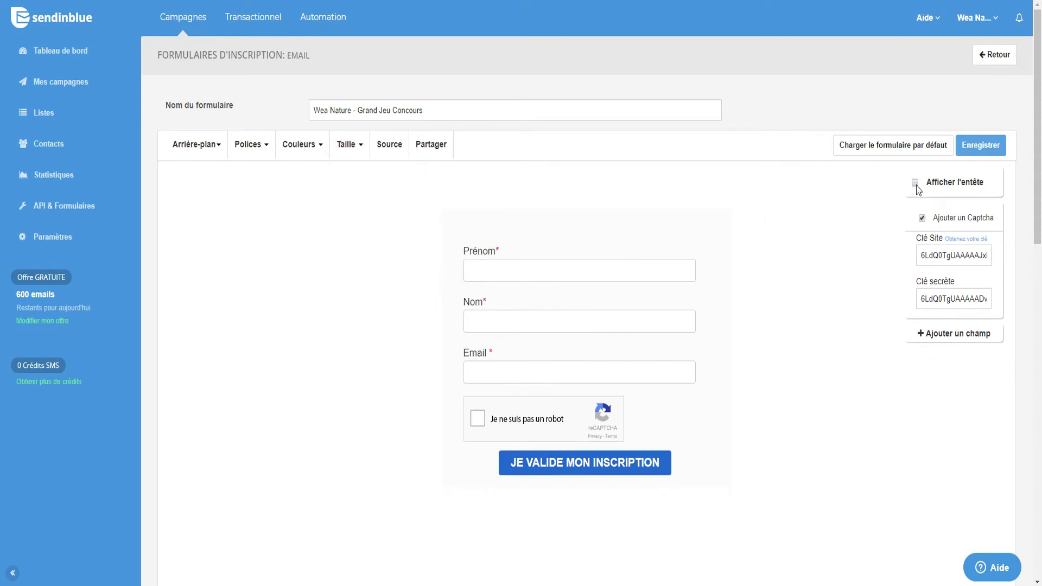
pyautogui.click(915, 183)
pyautogui.click(539, 263)
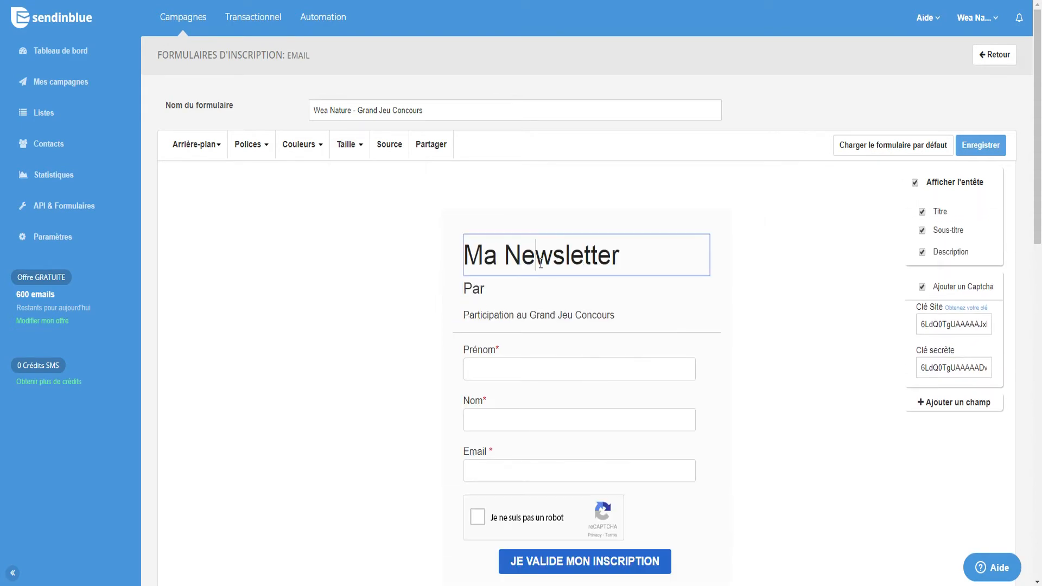
pyautogui.click(916, 183)
pyautogui.click(915, 184)
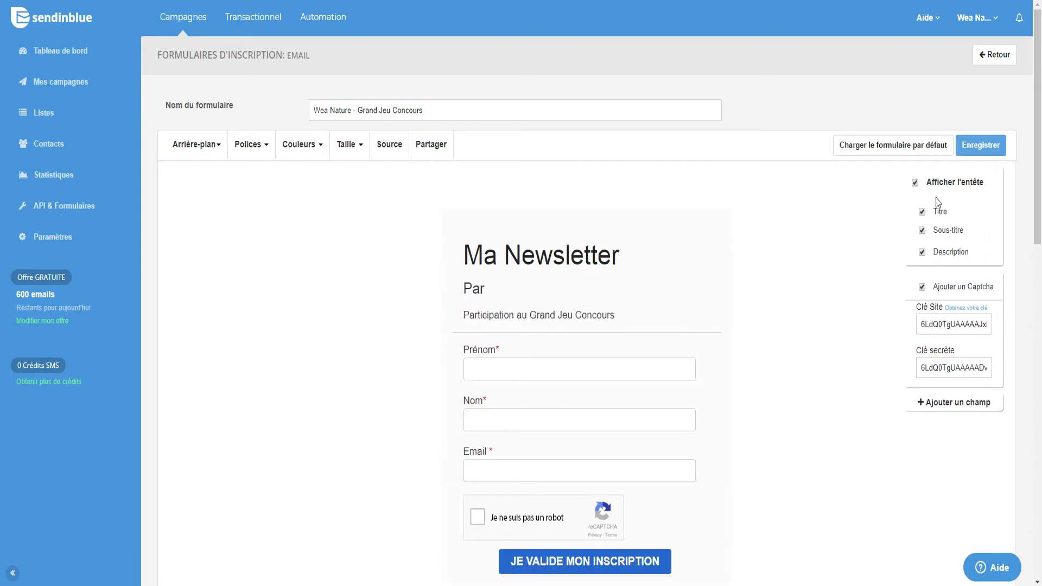
# - Replace the form's "Ma Newsletter" title with the sample text "uhuhihg"
pyautogui.click(469, 257)
pyautogui.moveTo(469, 257); pyautogui.dragTo(643, 252)
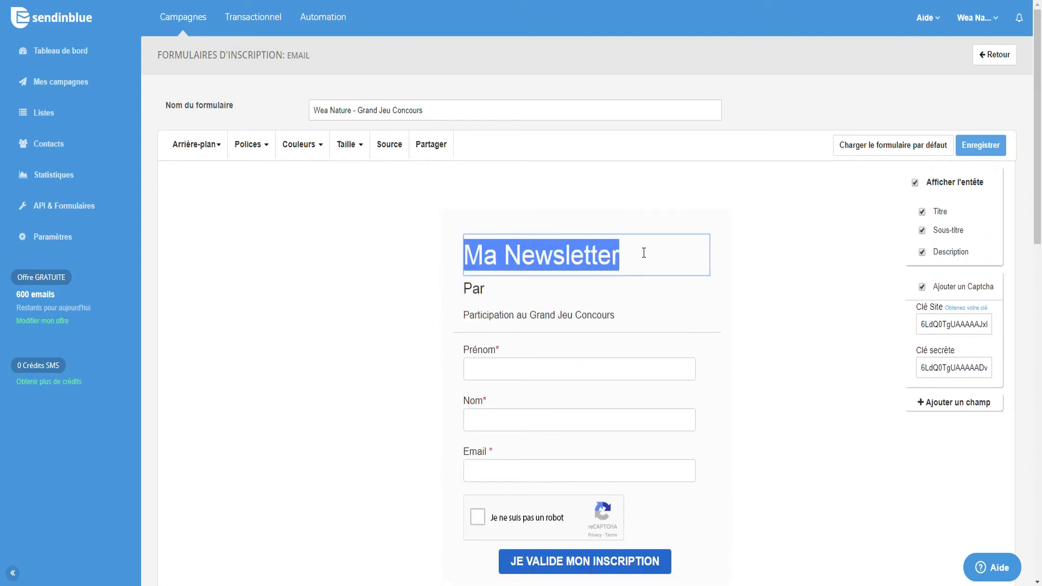
pyautogui.write('uhuhihg')
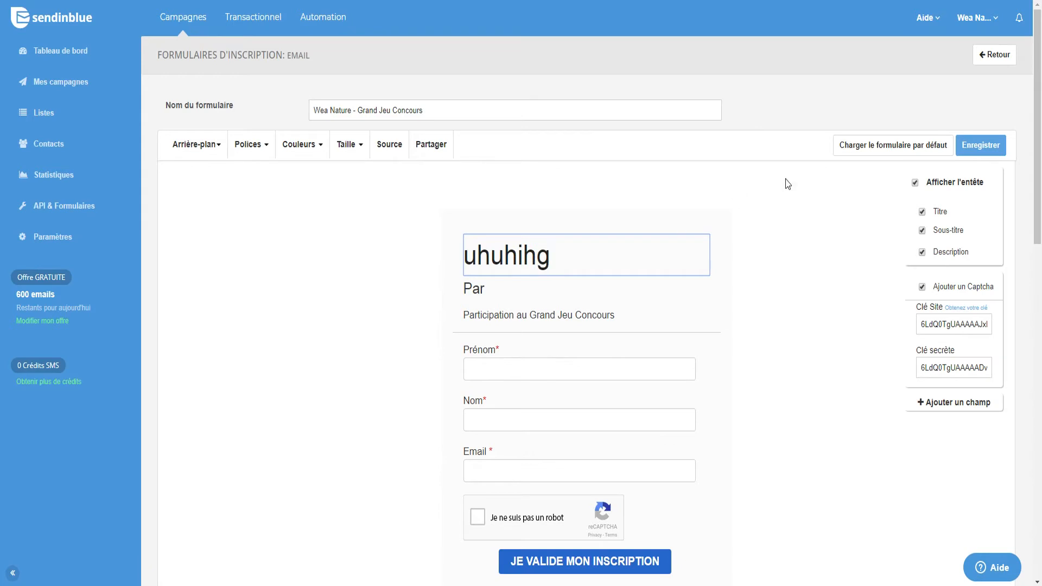
# - Clear the form's subtitle text and hide the title, subtitle and description
pyautogui.click(922, 212)
pyautogui.click(486, 249)
pyautogui.moveTo(499, 249); pyautogui.dragTo(441, 250)
pyautogui.press('BackSpace')
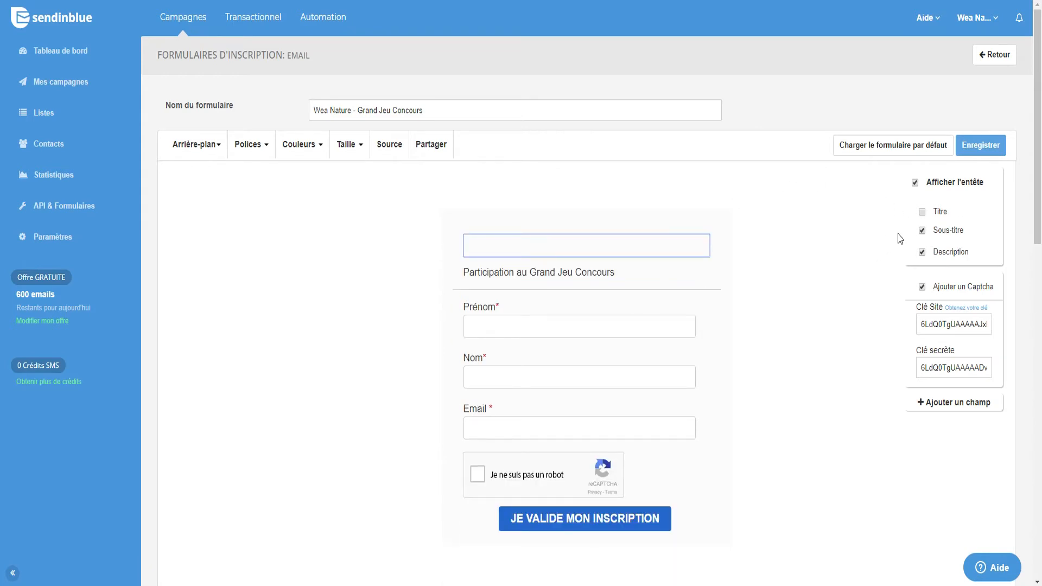
pyautogui.click(921, 230)
pyautogui.click(922, 253)
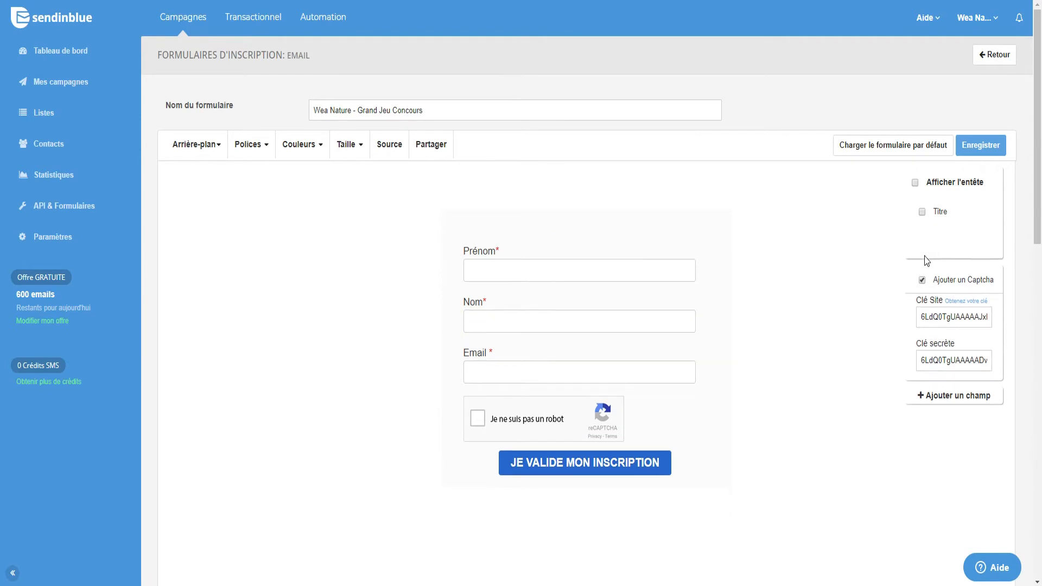
# - Show the form header again with only the description, and highlight the text "Participation au Grand Jeu Concours"
pyautogui.click(914, 183)
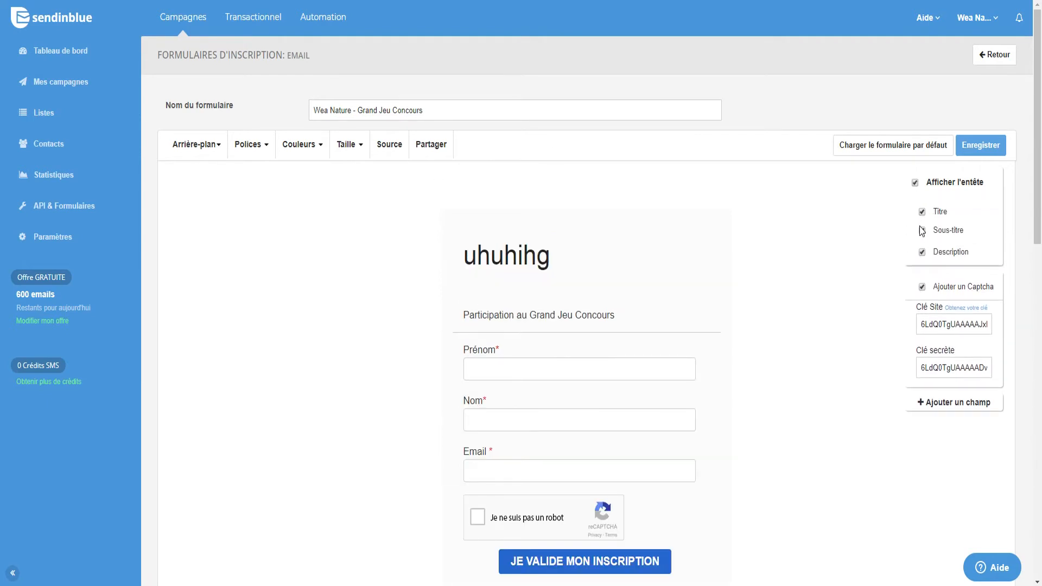
pyautogui.click(922, 213)
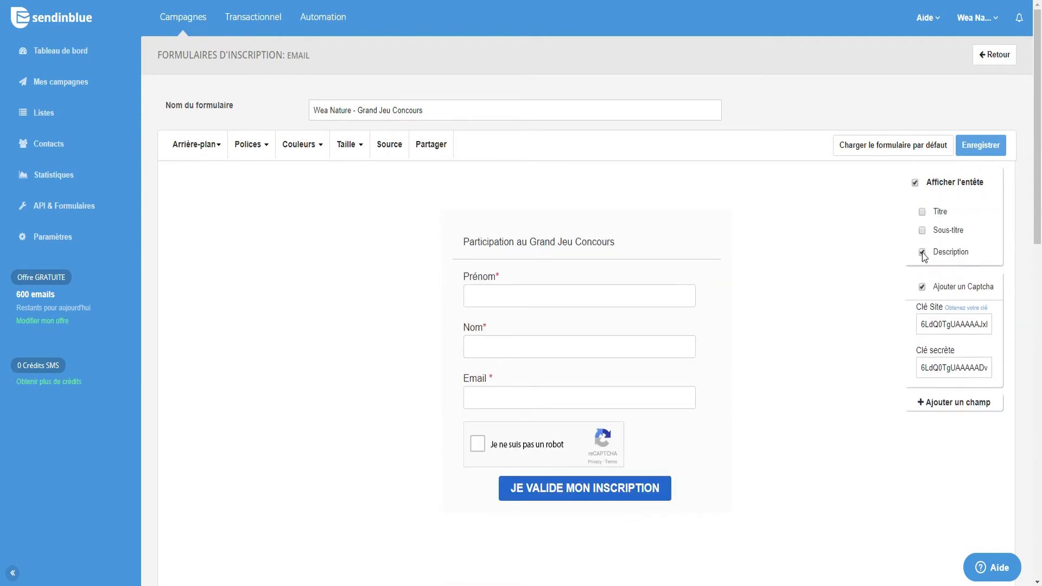
pyautogui.click(466, 240)
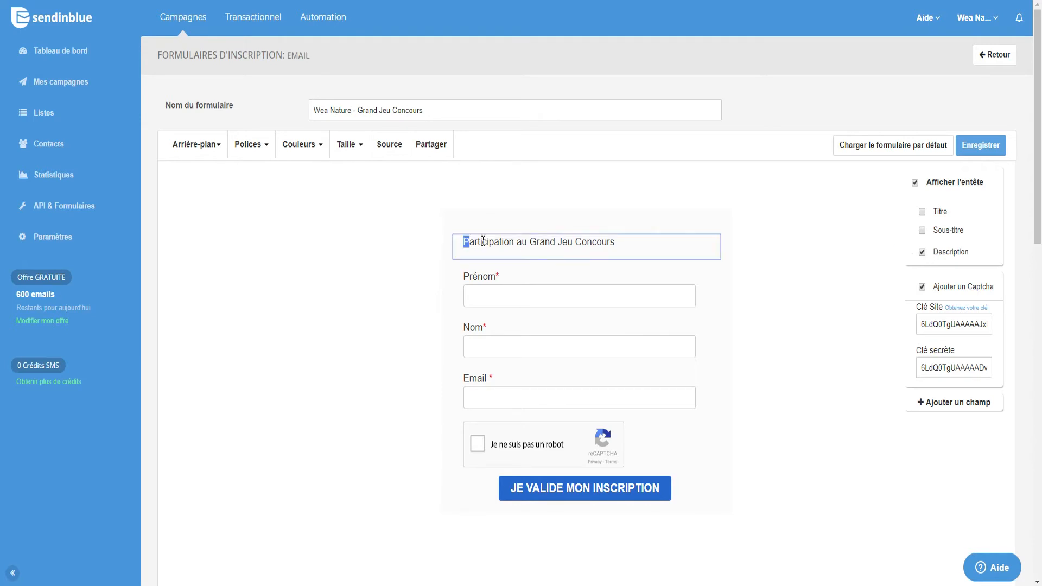
pyautogui.moveTo(466, 241); pyautogui.dragTo(639, 240)
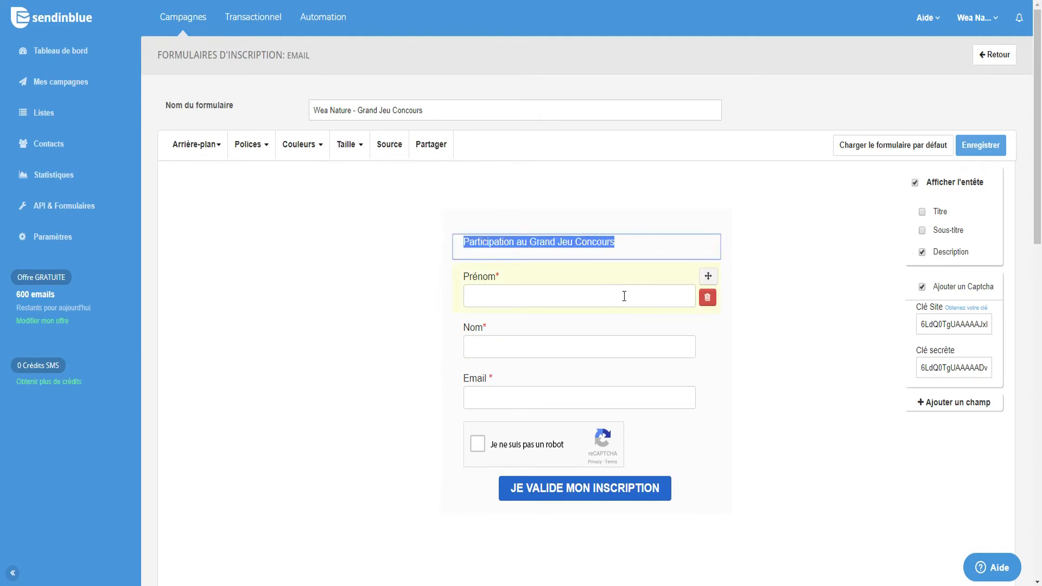
pyautogui.click(806, 361)
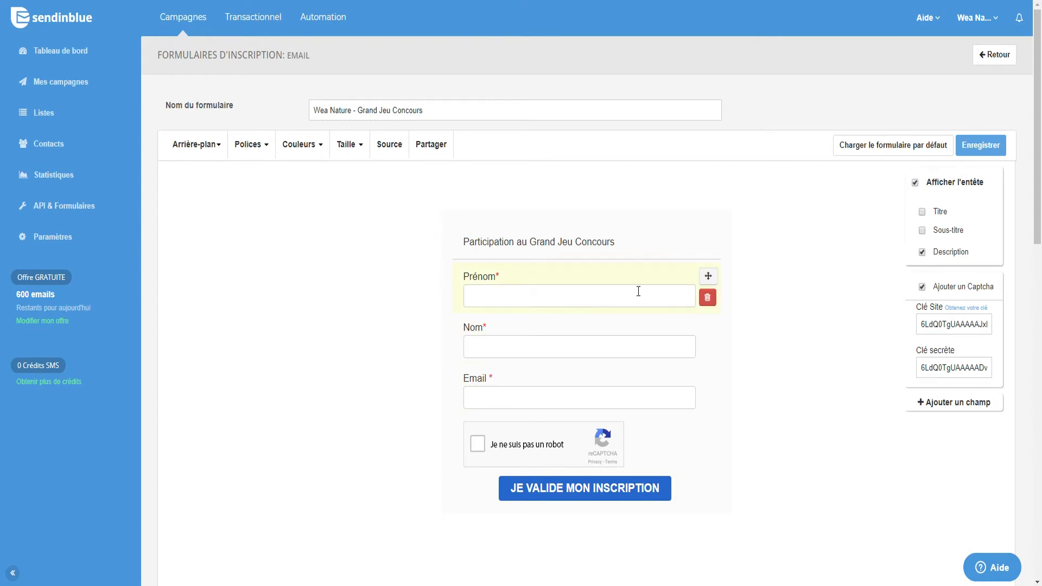
# - Delete the Prénom and Nom fields from the form, keeping only the Email field
pyautogui.click(707, 297)
pyautogui.click(707, 297)
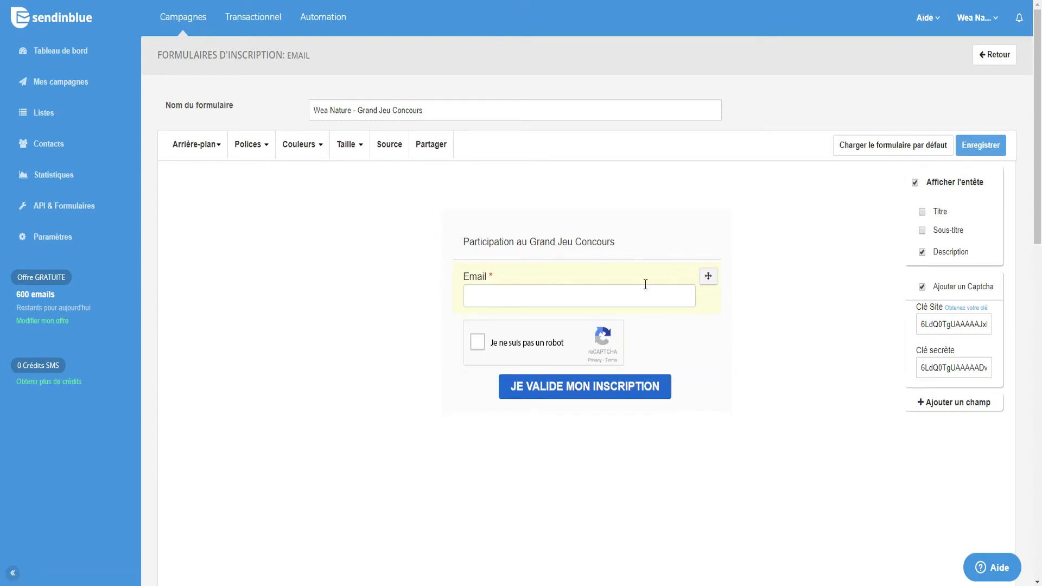
pyautogui.click(481, 302)
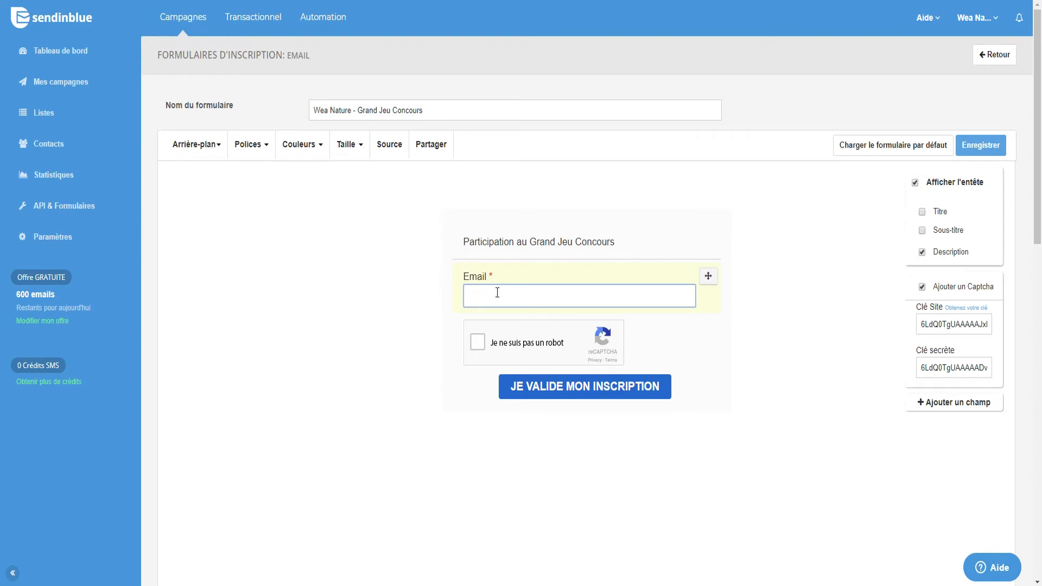
# - Add a mandatory text field labelled NOM, linked to the NOM database attribute, to the form
pyautogui.click(932, 404)
pyautogui.scroll(-1, 861, 428)
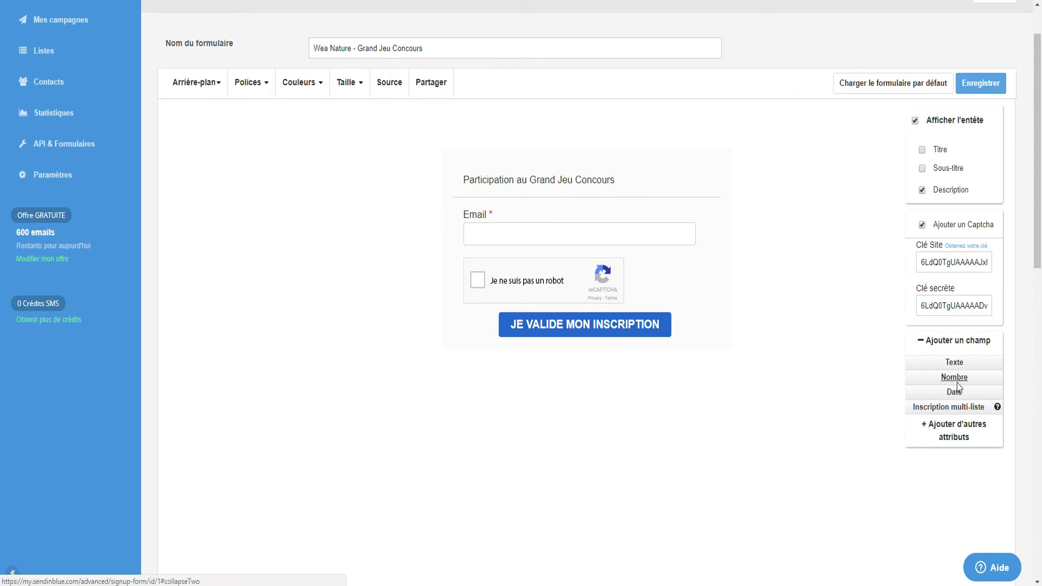
pyautogui.click(955, 364)
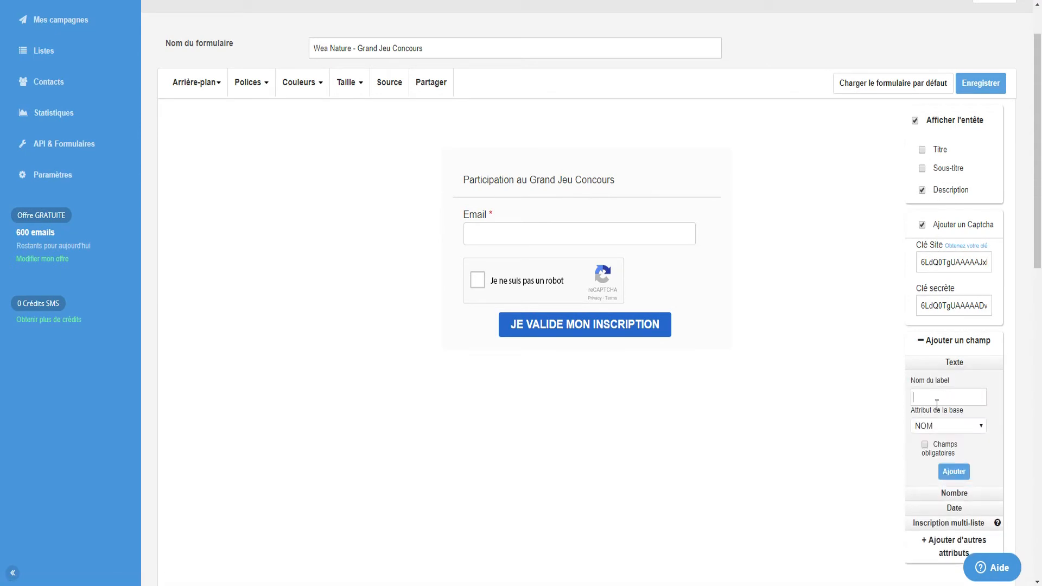
pyautogui.write('NOM')
pyautogui.click(938, 427)
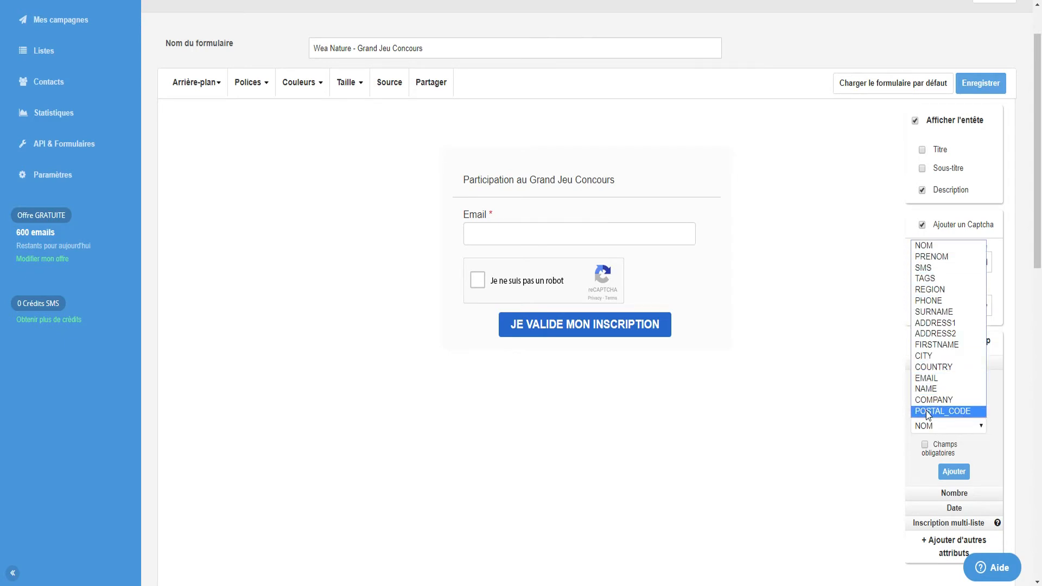
pyautogui.click(927, 245)
pyautogui.click(924, 444)
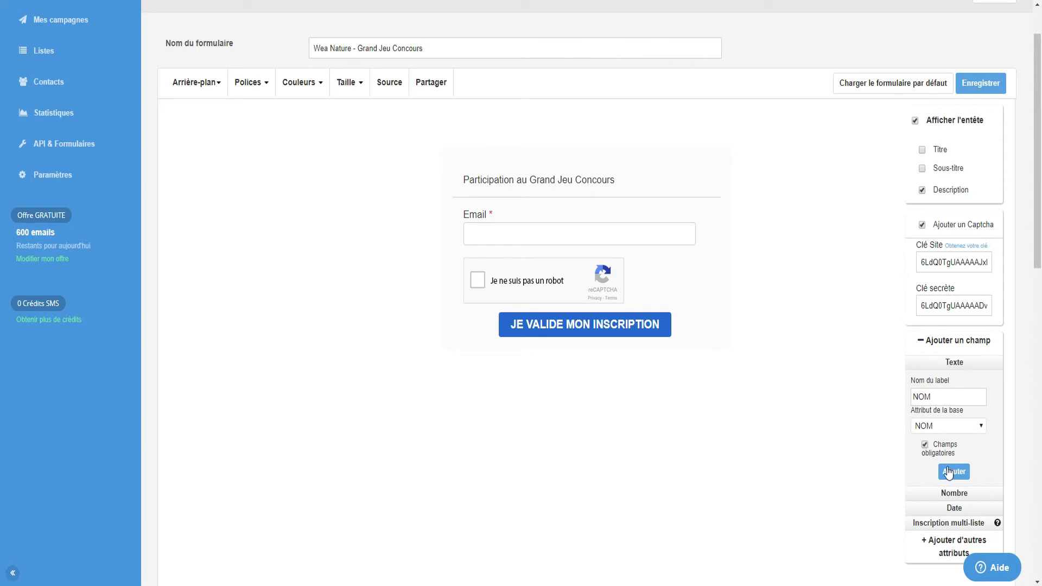
pyautogui.click(954, 472)
# - Add a mandatory text field labelled Prenom, linked to the PRENOM database attribute, to the form
pyautogui.click(930, 396)
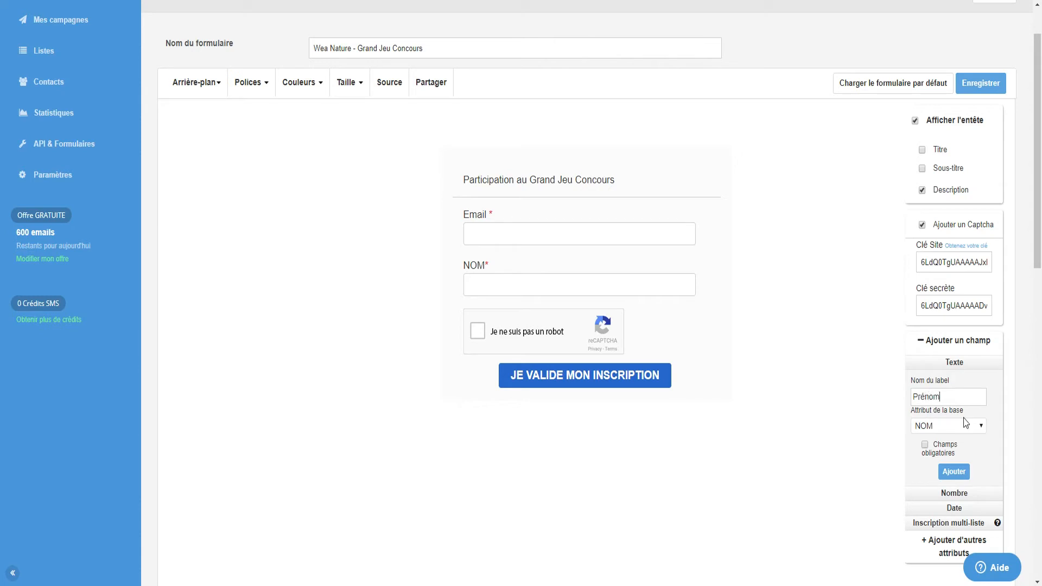
pyautogui.write('Prénom')
pyautogui.click(948, 426)
pyautogui.click(956, 262)
pyautogui.click(924, 445)
pyautogui.click(954, 471)
pyautogui.write('Prenom')
pyautogui.click(953, 472)
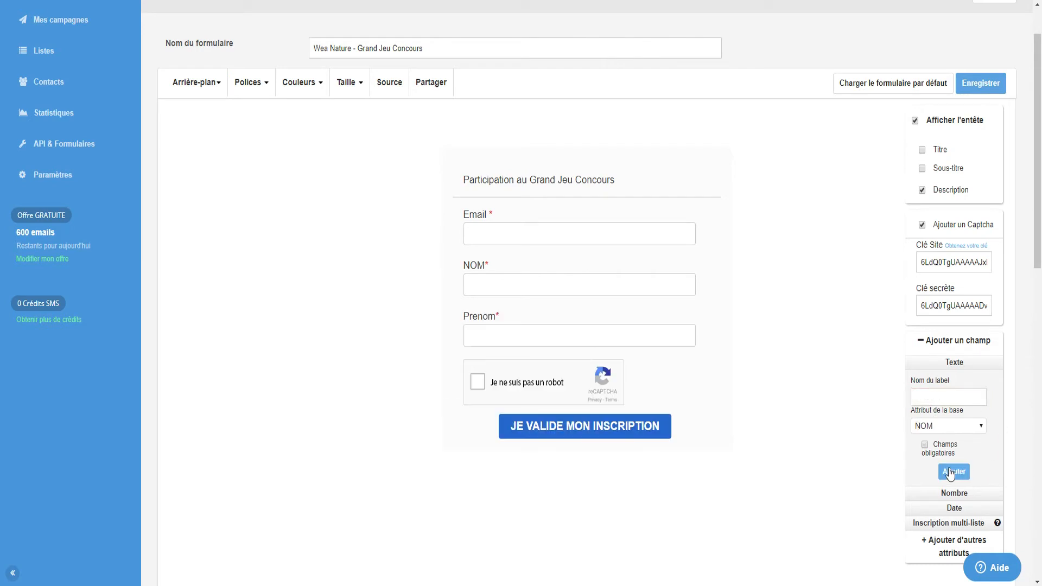
# - Browse the available database attributes for text fields, and delete the NOM field from the form
pyautogui.click(944, 426)
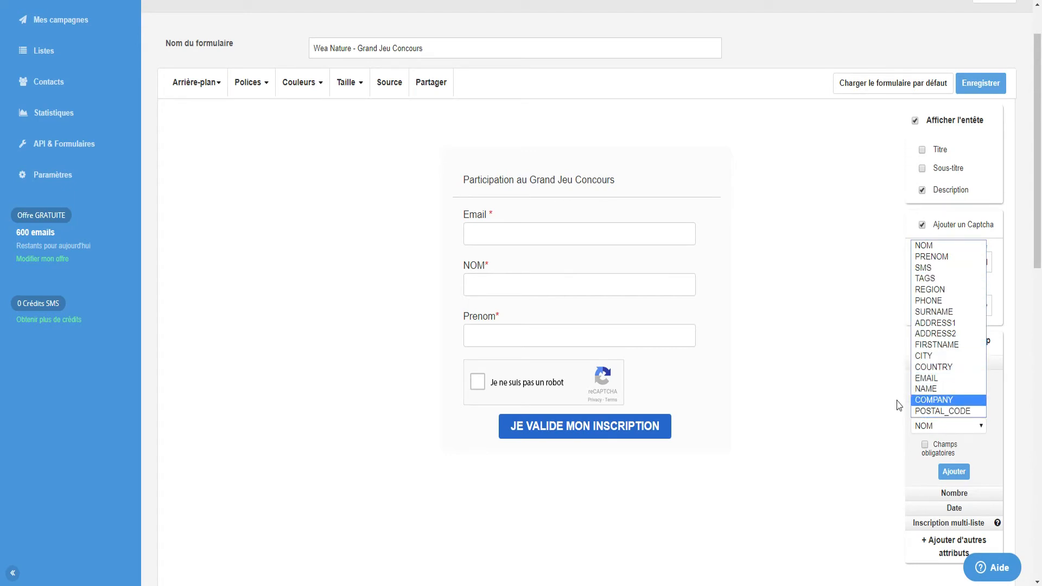
pyautogui.click(845, 392)
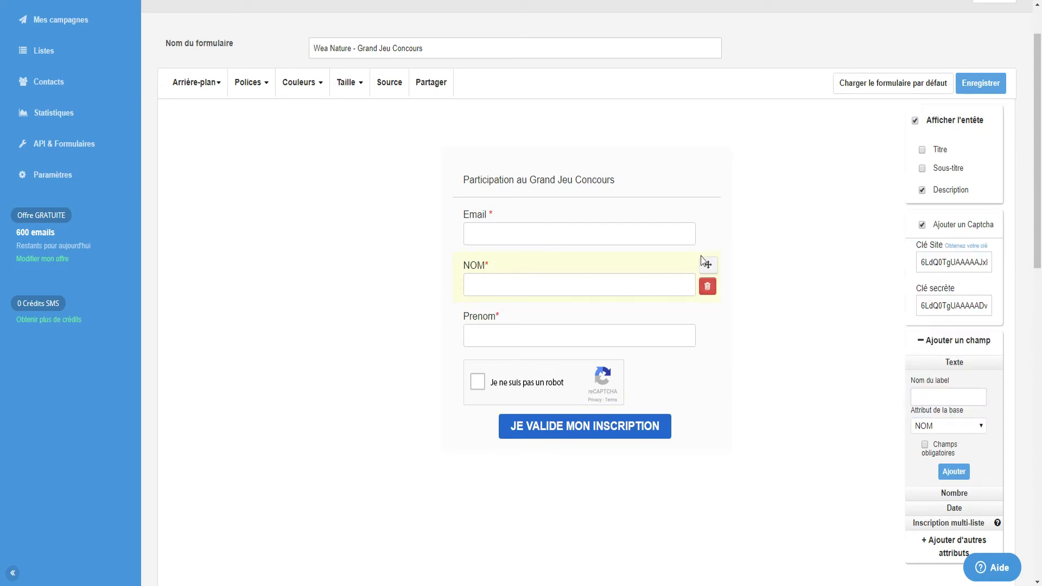
pyautogui.click(707, 286)
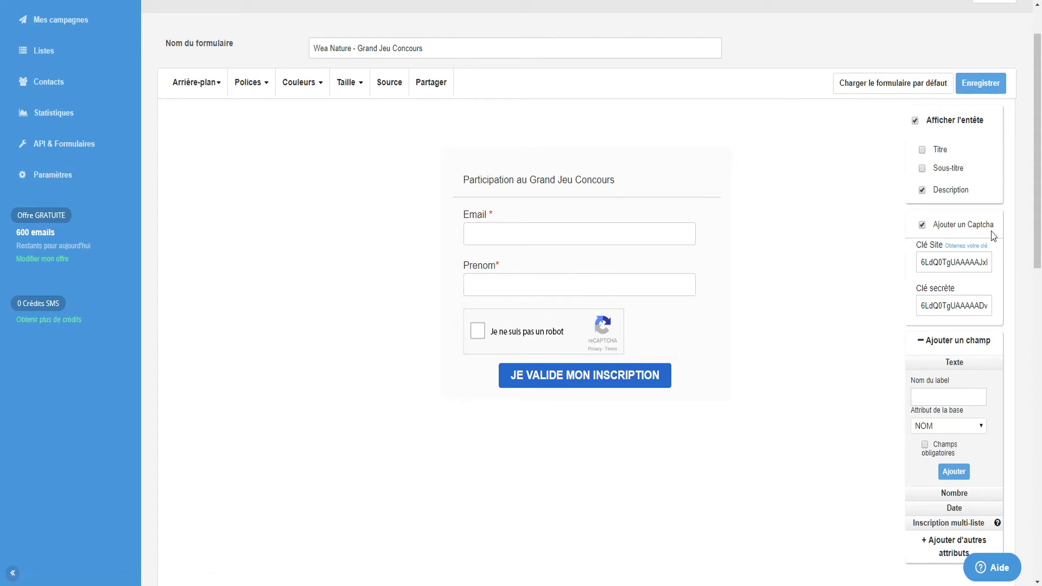
# - Review the captcha option and the validation button in the form, and collapse the "Ajouter un champ" section
pyautogui.click(922, 226)
pyautogui.click(922, 263)
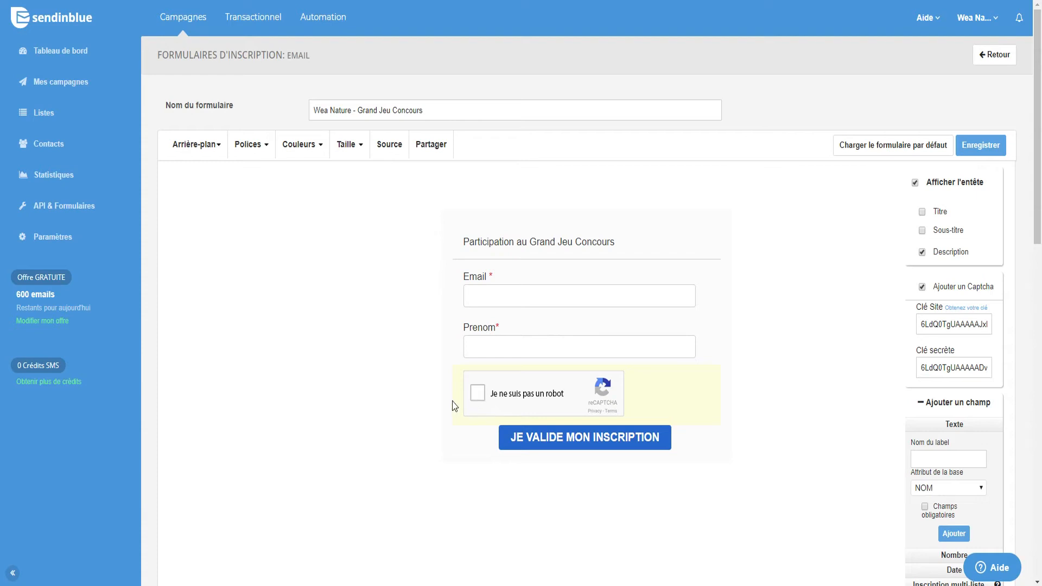
pyautogui.scroll(-1, 667, 434)
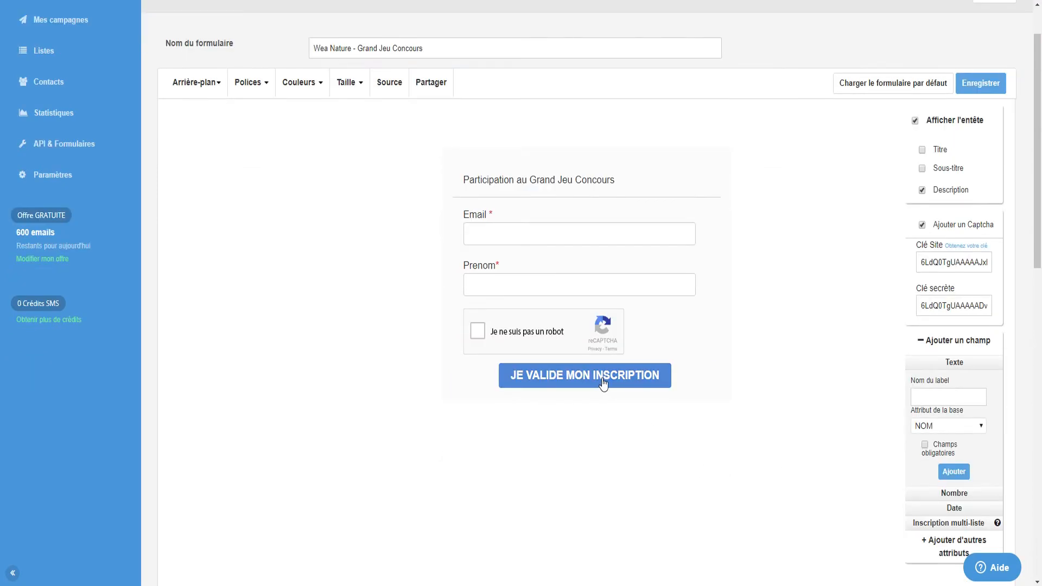
pyautogui.scroll(-2, 554, 379)
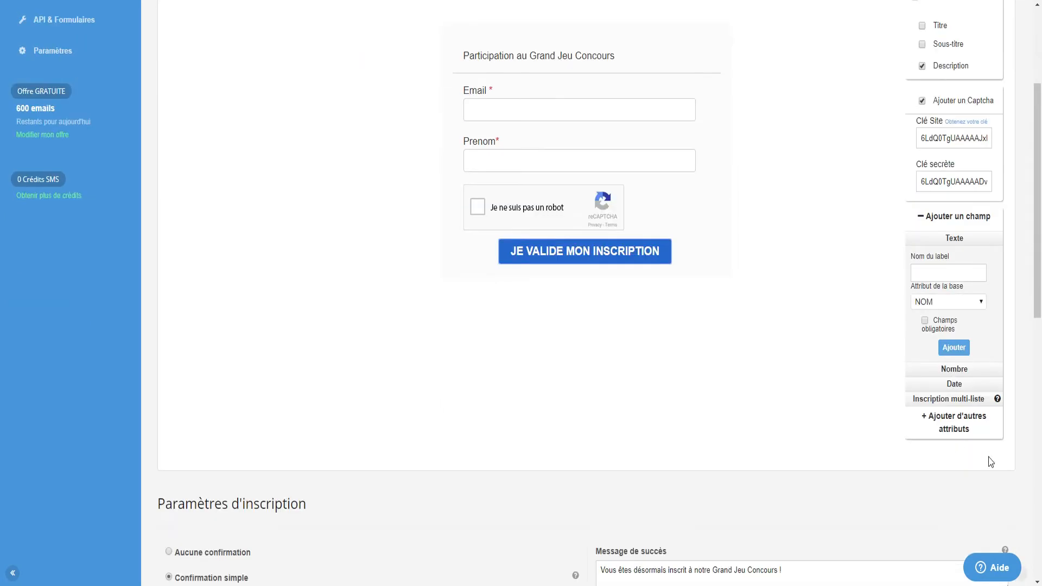
pyautogui.click(954, 216)
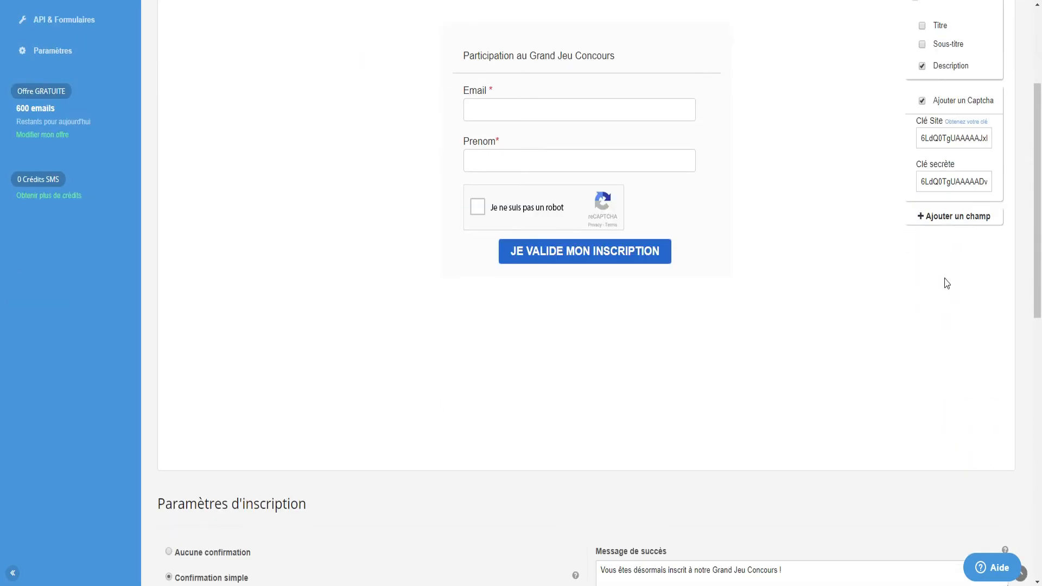
pyautogui.click(564, 253)
pyautogui.scroll(3, 705, 365)
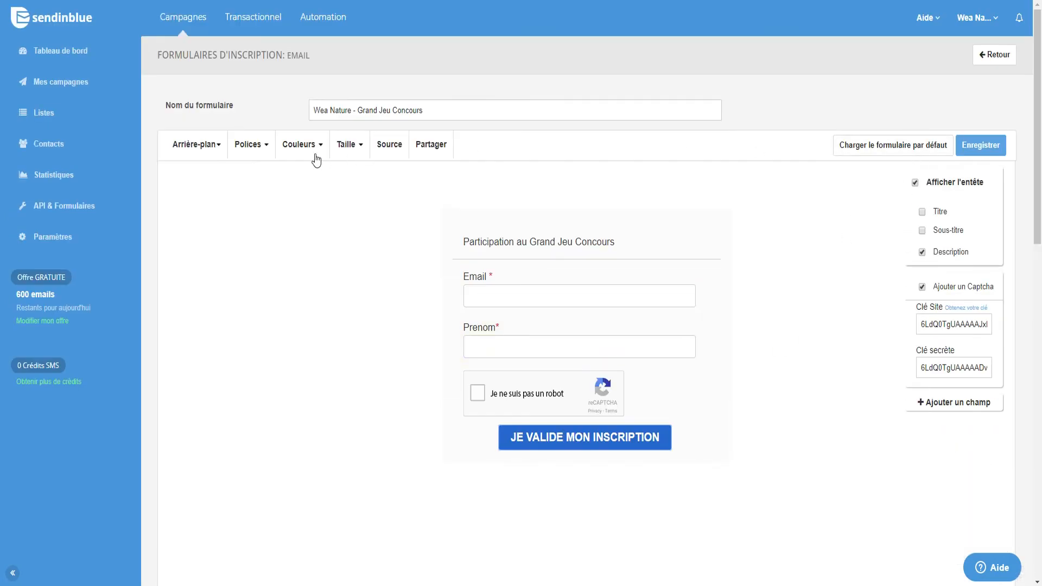
# - Review the form's background, font, size and colour options, including the colours of the button text and background
pyautogui.click(205, 151)
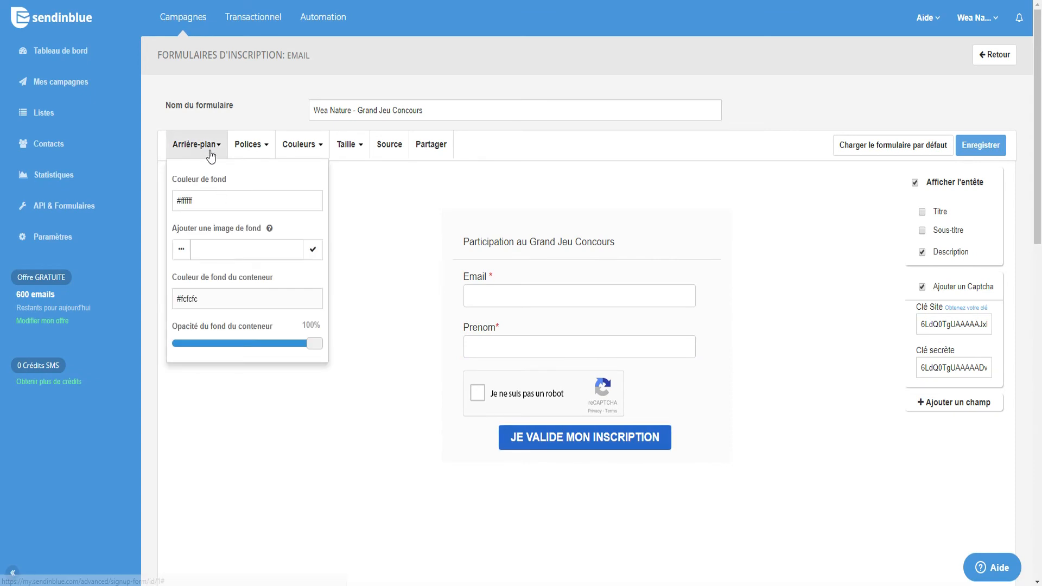
pyautogui.click(248, 144)
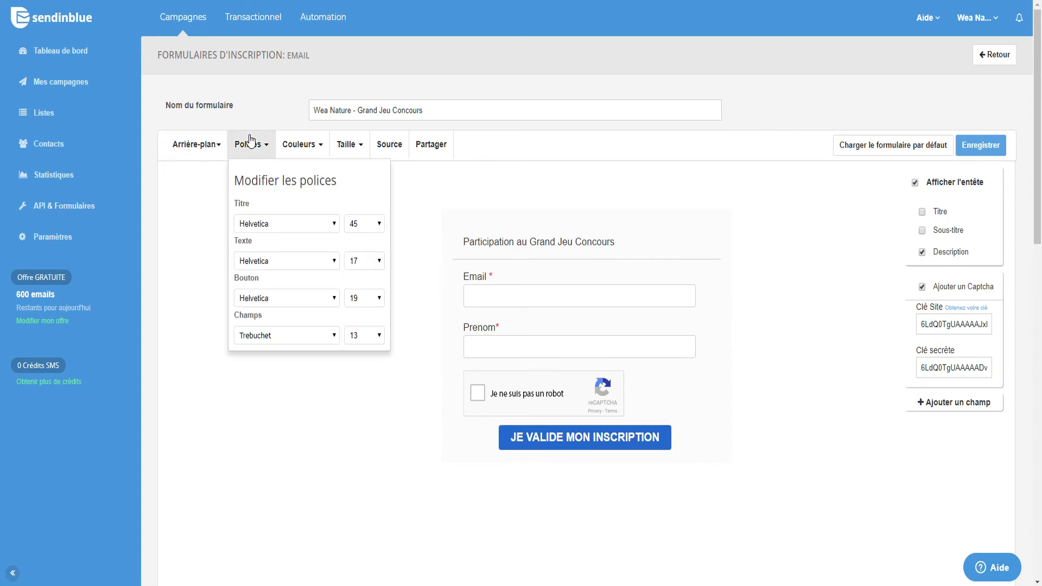
pyautogui.click(316, 149)
pyautogui.click(355, 150)
pyautogui.click(296, 150)
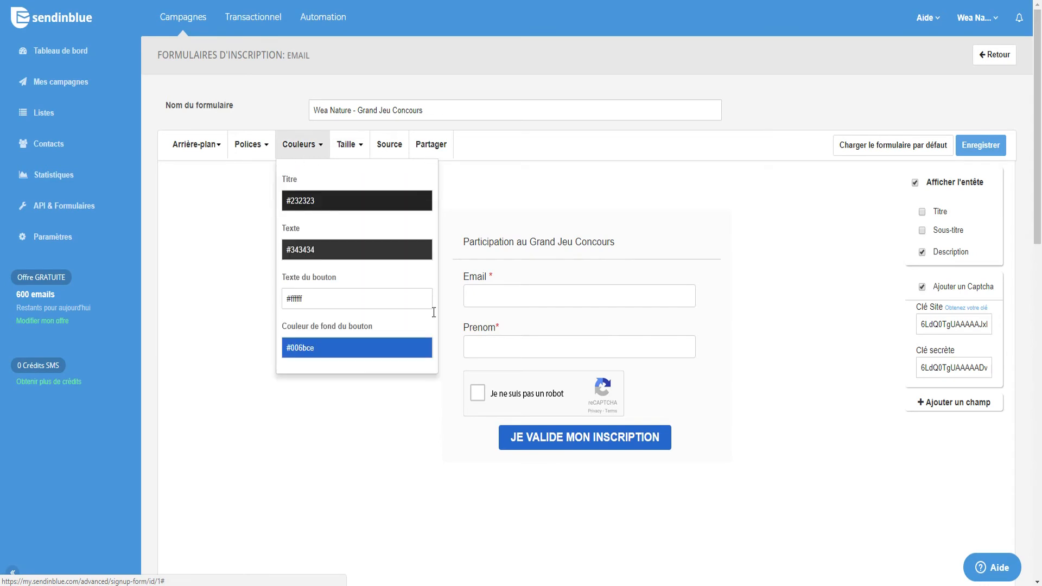
pyautogui.click(543, 304)
pyautogui.click(560, 444)
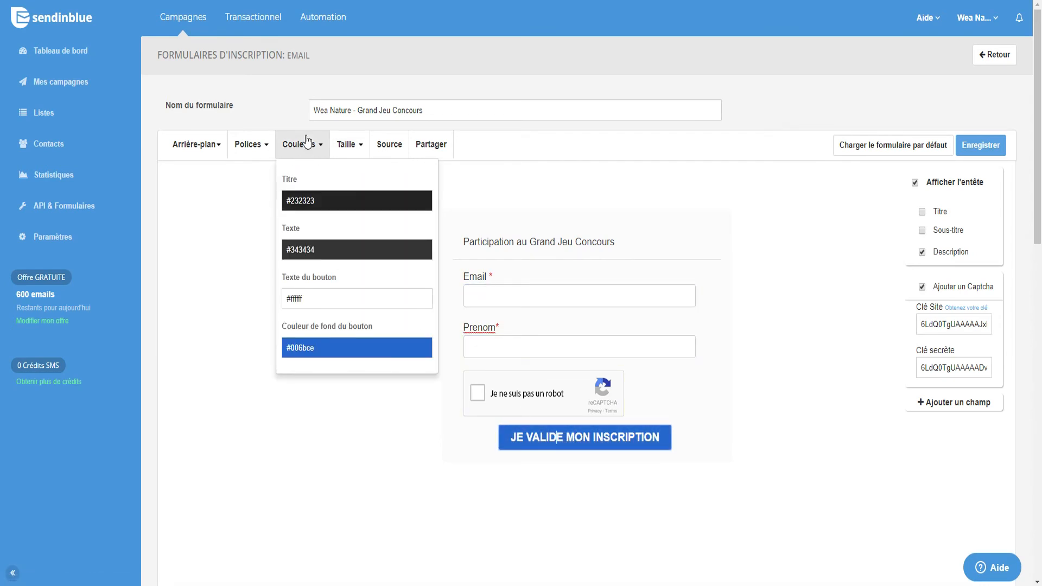
pyautogui.click(319, 302)
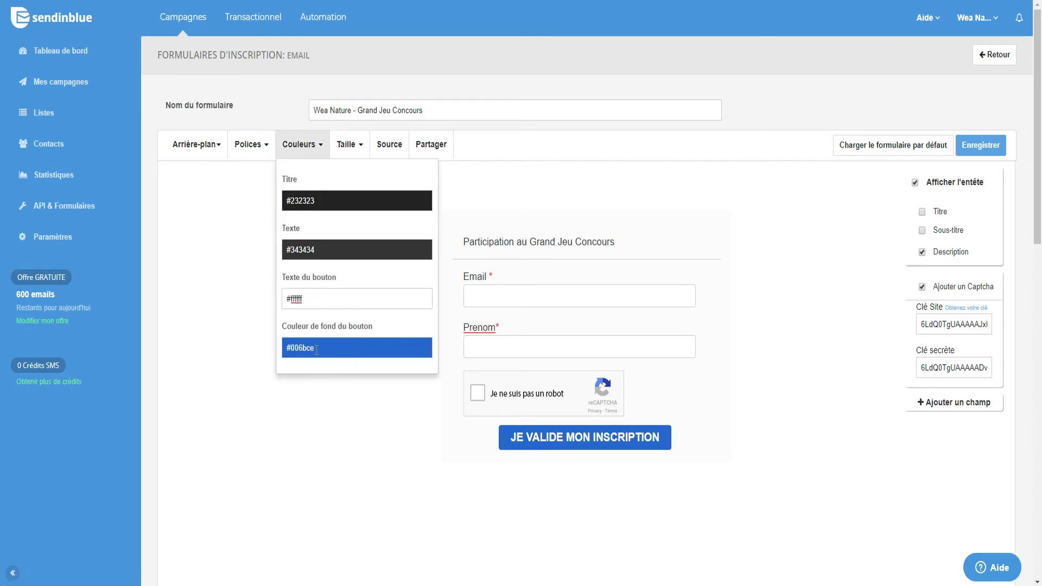
# - Expand the "Ajouter un champ" section and look through the form settings as far as the registration lists
pyautogui.click(924, 405)
pyautogui.scroll(-3, 872, 445)
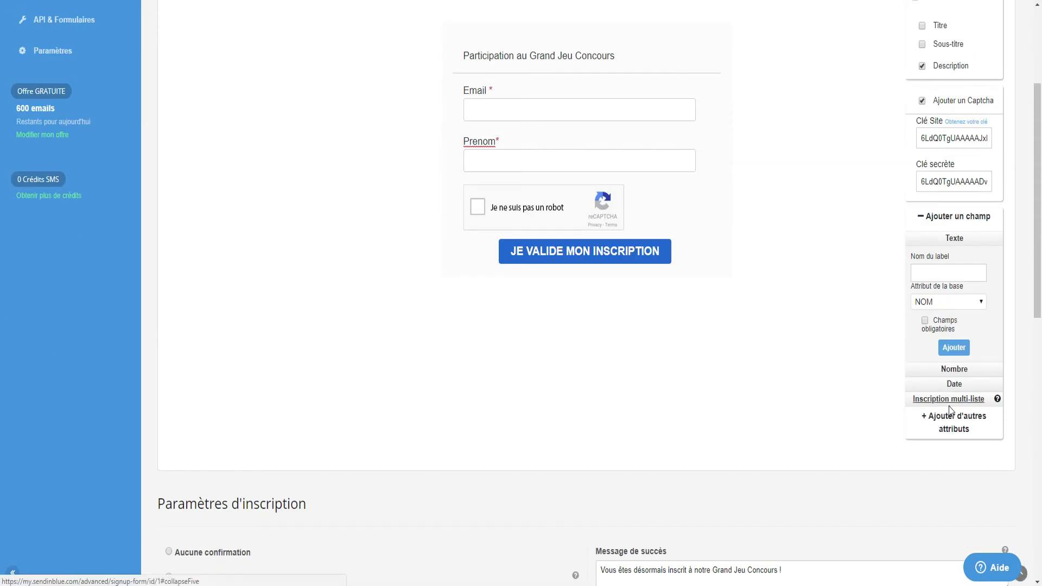
pyautogui.scroll(-2, 554, 390)
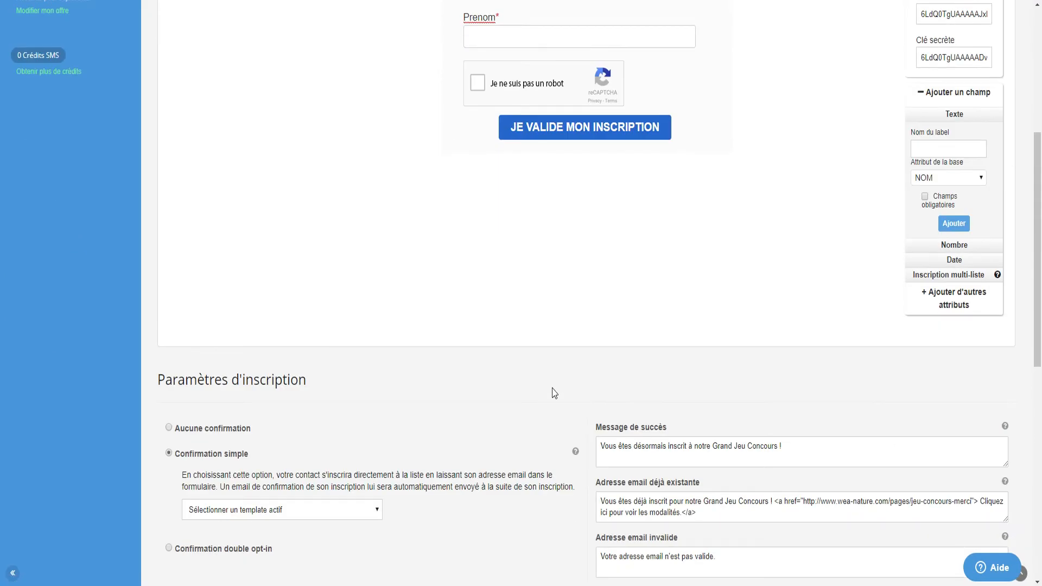
pyautogui.scroll(-8, 554, 392)
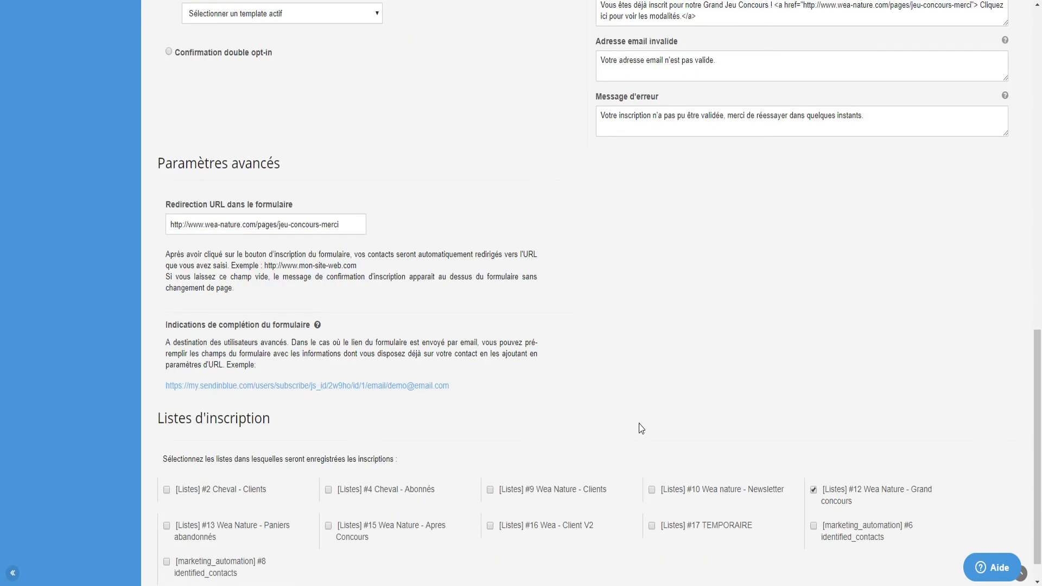
pyautogui.scroll(13, 624, 423)
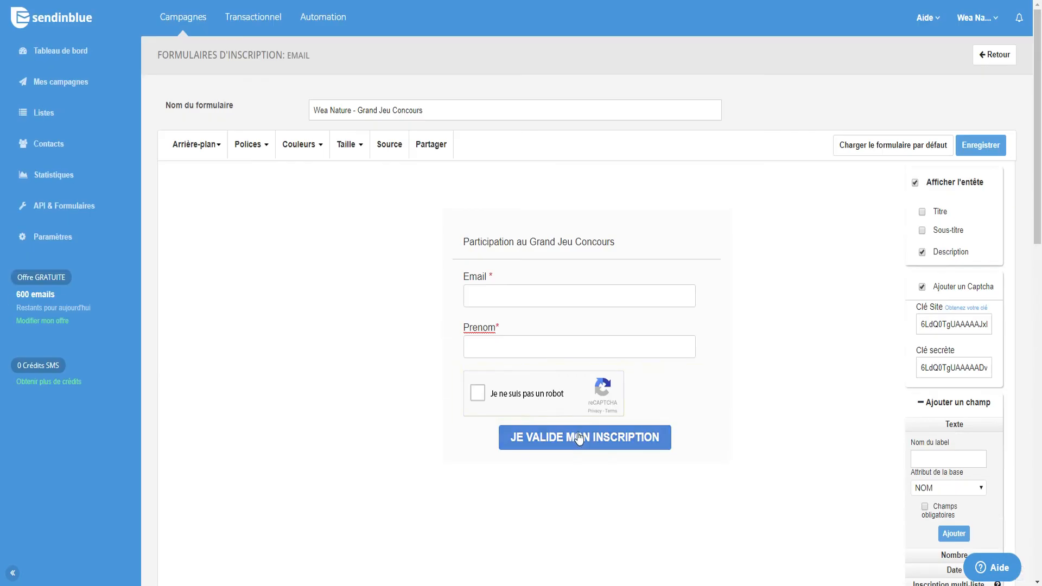
# - Show the form's background, font, size and source code options without editing the source
pyautogui.click(195, 144)
pyautogui.click(249, 148)
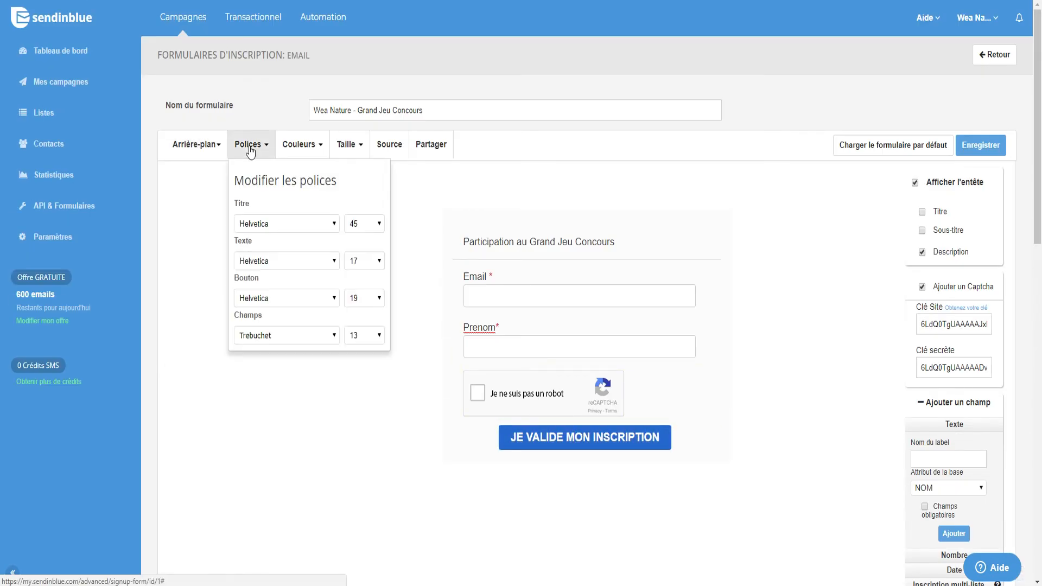
pyautogui.click(352, 150)
pyautogui.click(395, 149)
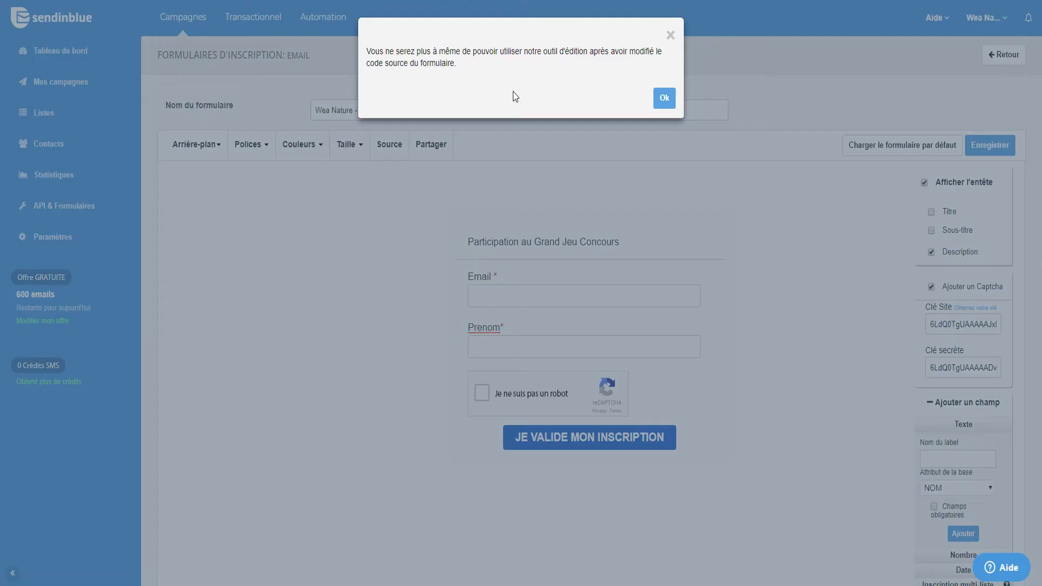
pyautogui.click(670, 35)
# - Retype part of the form's button label so it reads "JE VALIDE MON INSCRIPTION"
pyautogui.click(636, 440)
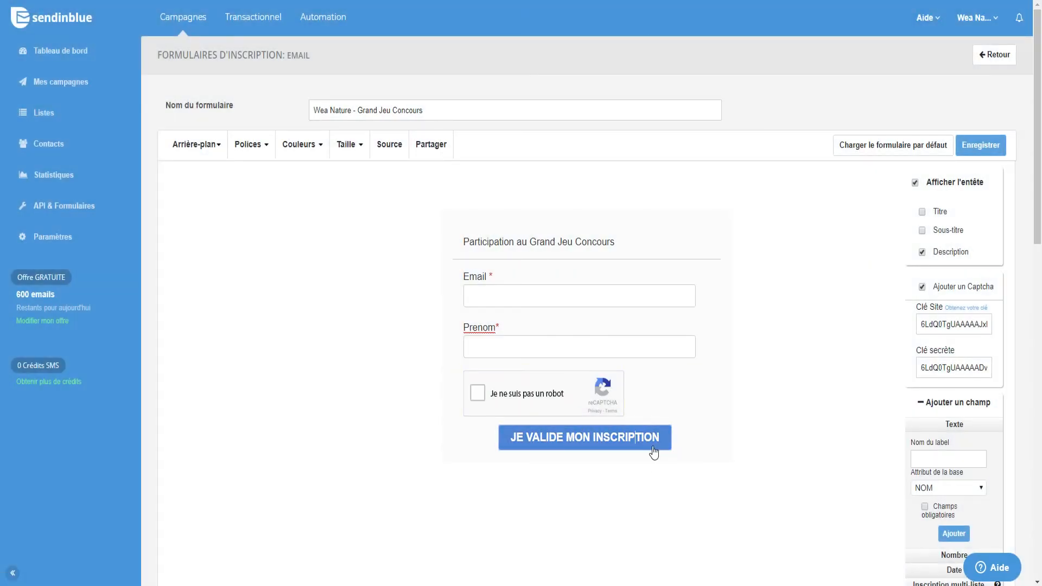
pyautogui.press('BackSpace')
pyautogui.press('BackSpace')
pyautogui.press('BackSpace')
pyautogui.press('BackSpace')
pyautogui.press('BackSpace')
pyautogui.press('BackSpace')
pyautogui.write('NSCRIPT')
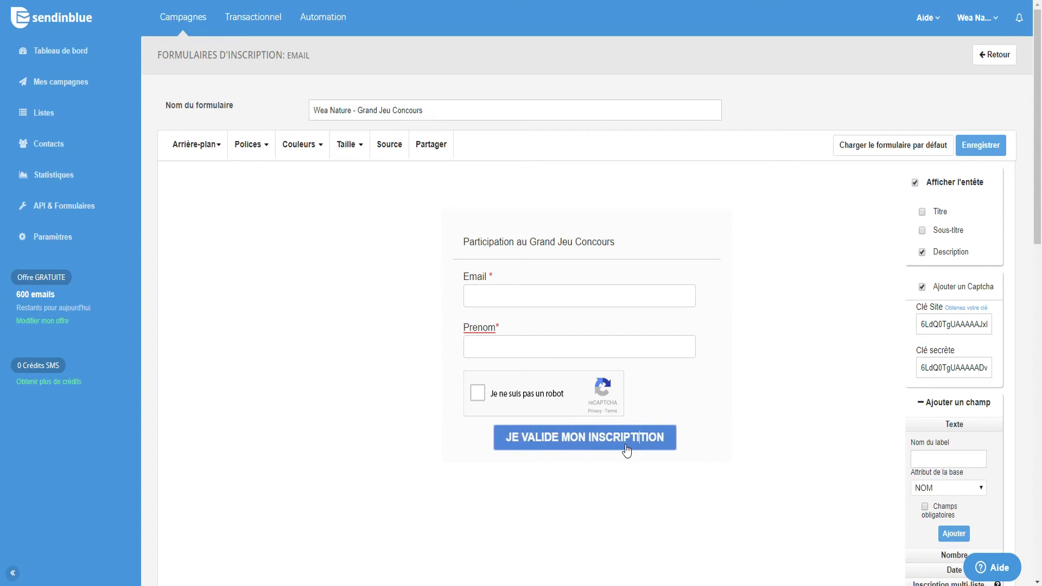
pyautogui.press('BackSpace')
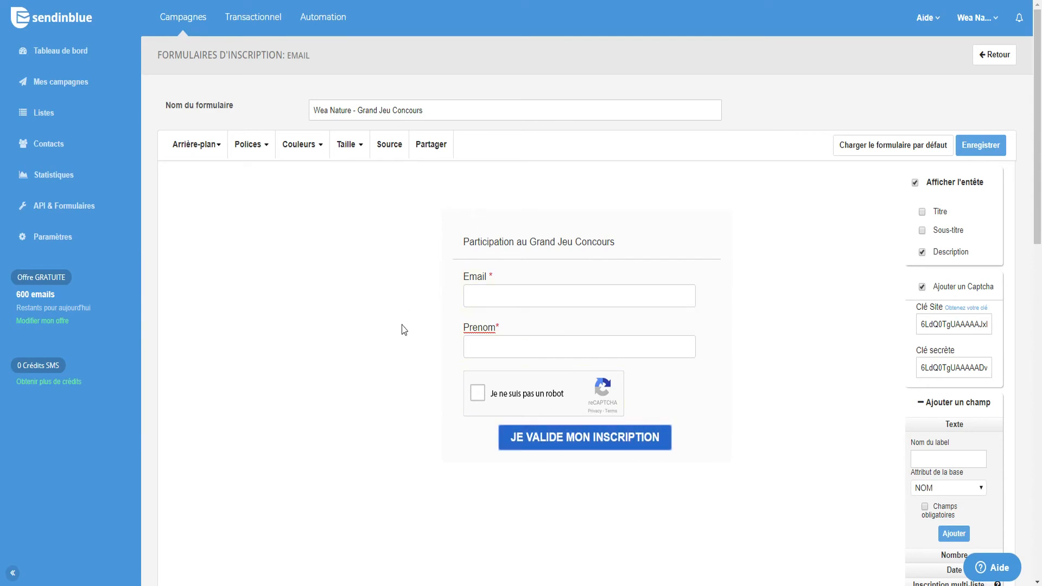
# - Try to save the form, and set its registration confirmation to "Aucune confirmation"
pyautogui.click(977, 147)
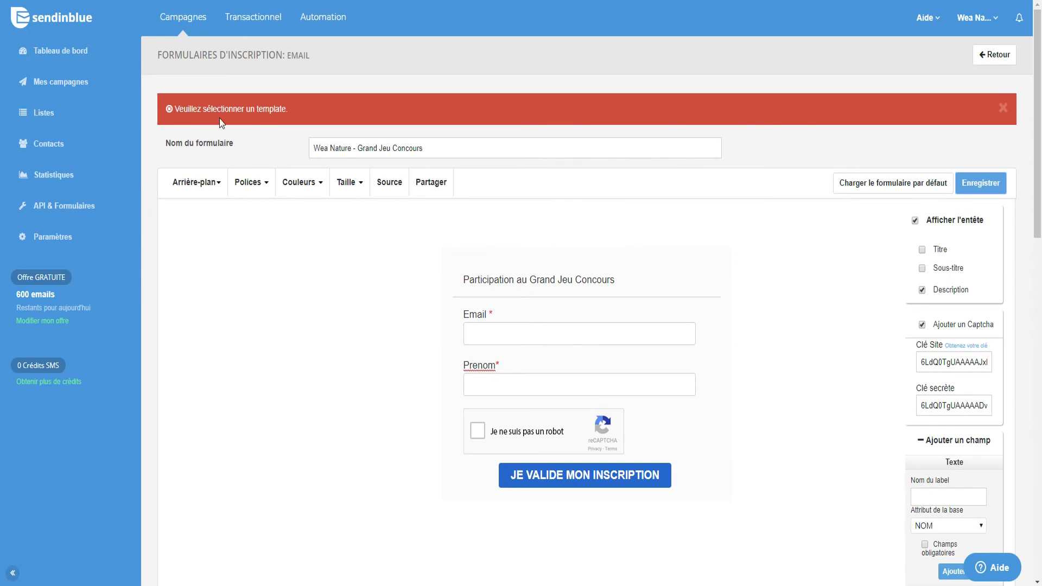
pyautogui.click(1003, 108)
pyautogui.scroll(-2, 630, 293)
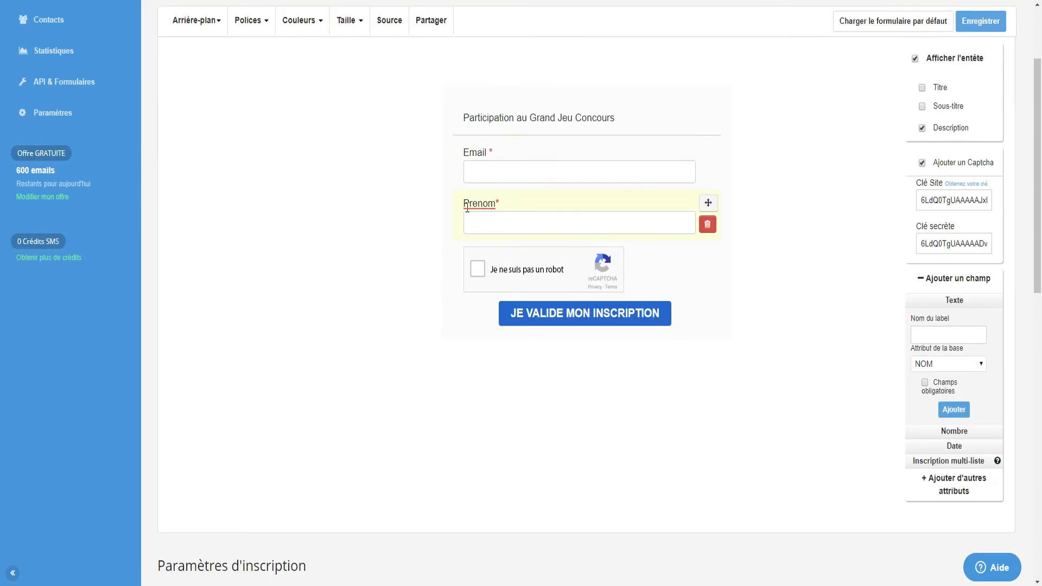
pyautogui.scroll(-6, 351, 217)
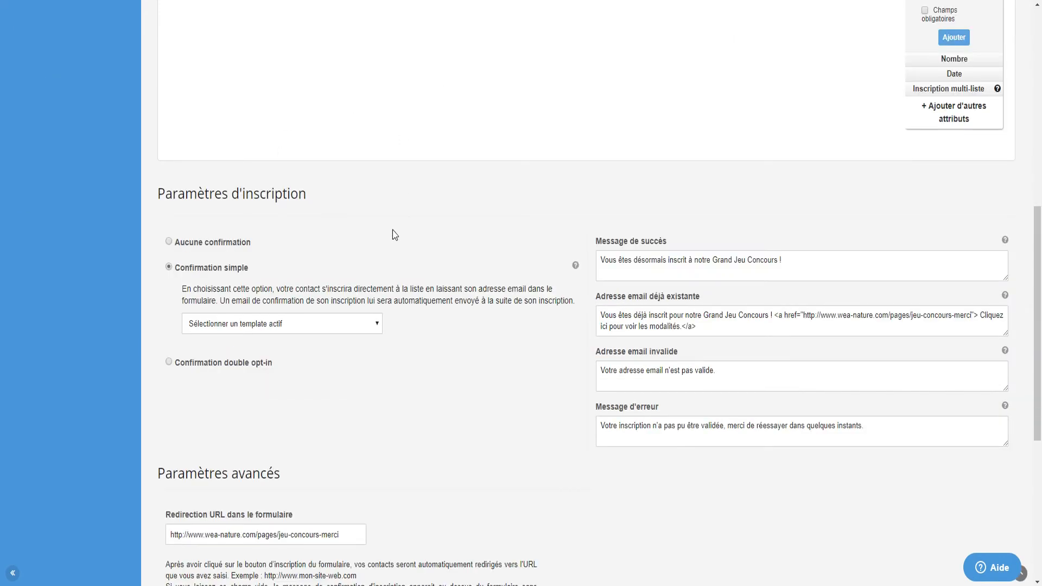
pyautogui.scroll(-1, 409, 186)
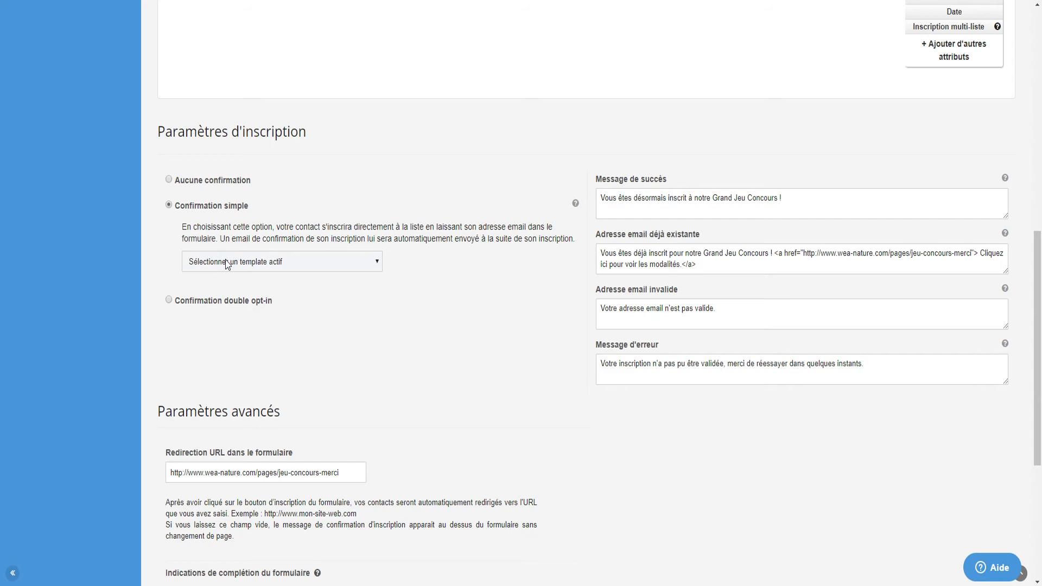
pyautogui.click(171, 182)
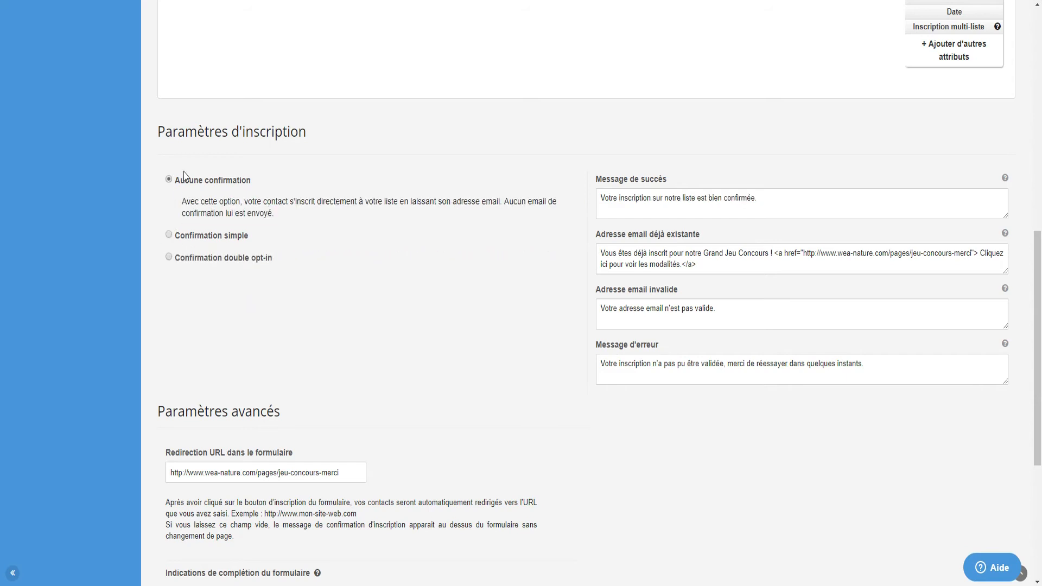
# - Examine the form's success, existing email, invalid email and error messages, highlighting the success and existing email texts
pyautogui.click(787, 206)
pyautogui.moveTo(786, 198); pyautogui.dragTo(601, 190)
pyautogui.click(806, 211)
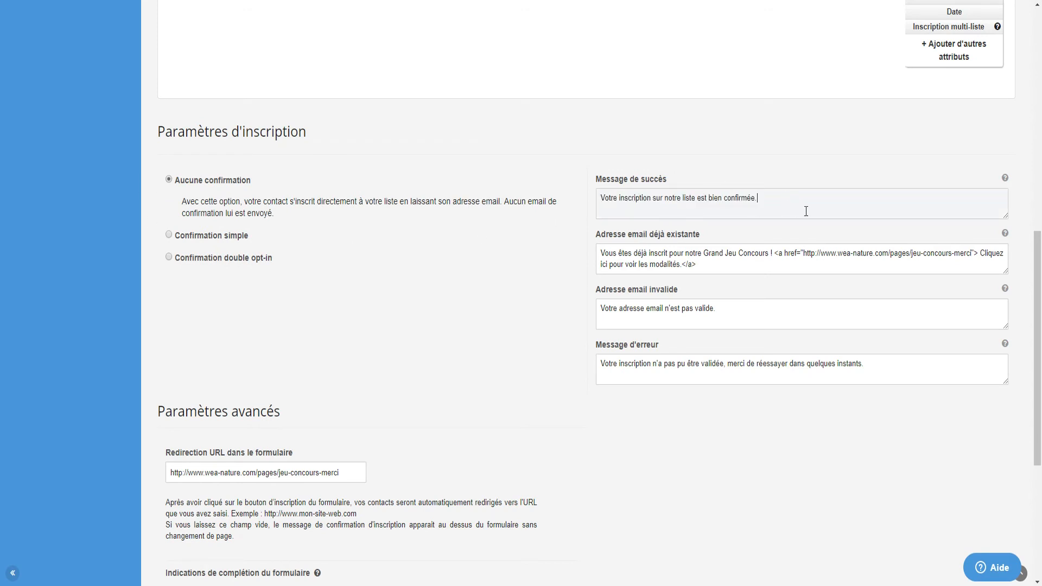
pyautogui.moveTo(791, 201); pyautogui.dragTo(595, 198)
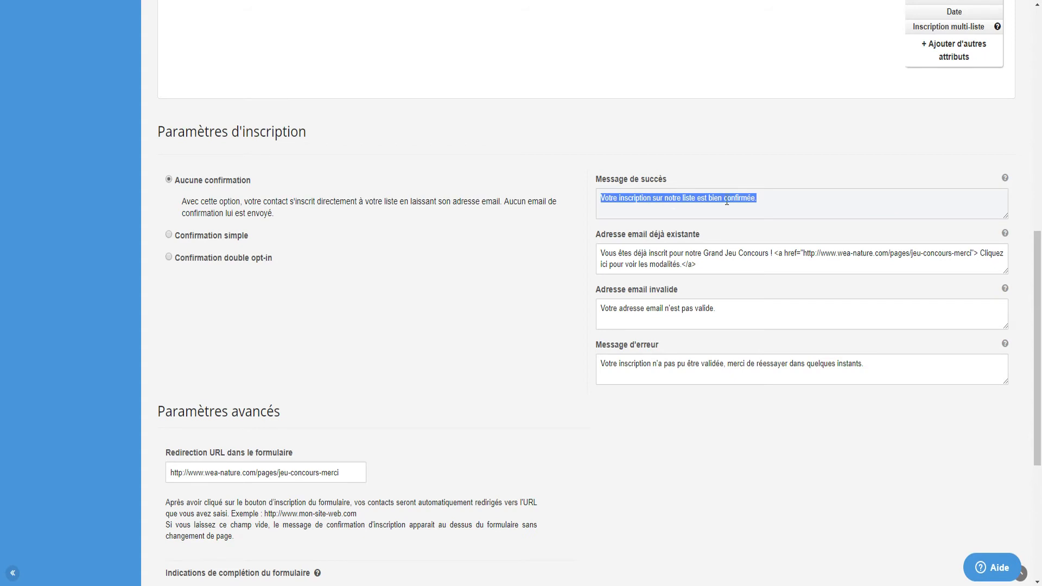
pyautogui.click(748, 206)
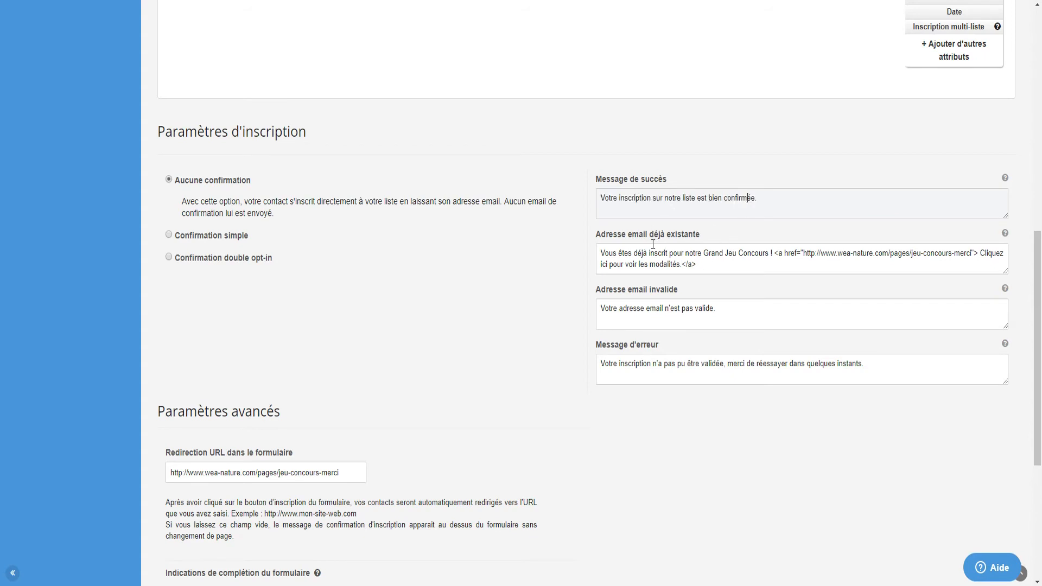
pyautogui.moveTo(725, 272); pyautogui.dragTo(589, 252)
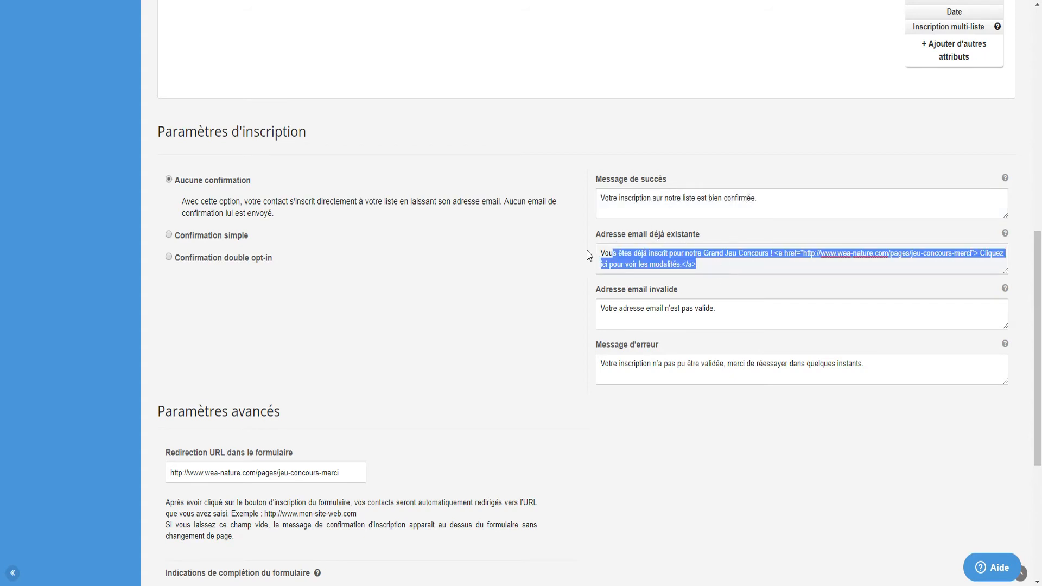
pyautogui.click(752, 270)
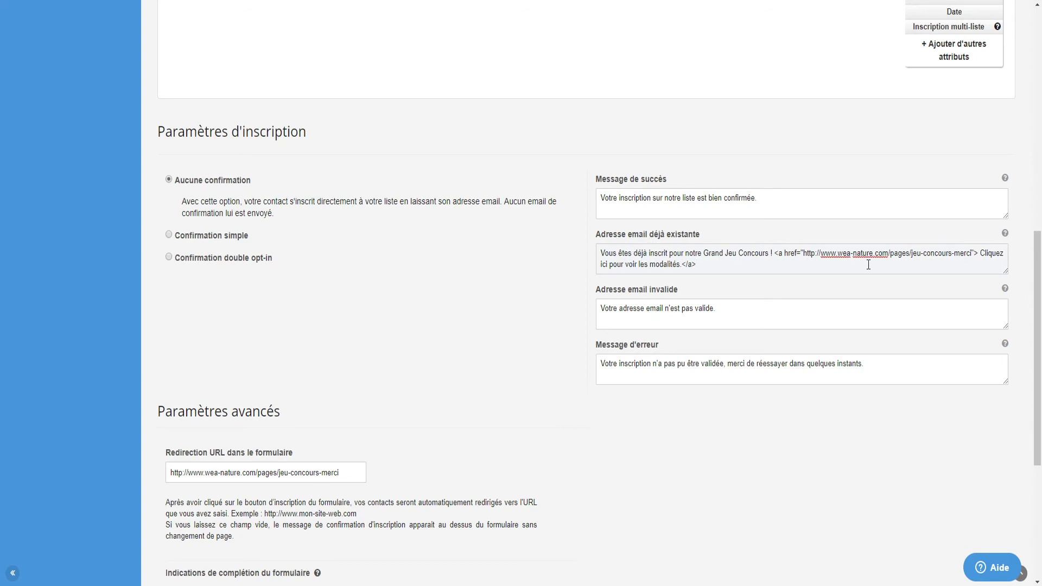
pyautogui.click(711, 328)
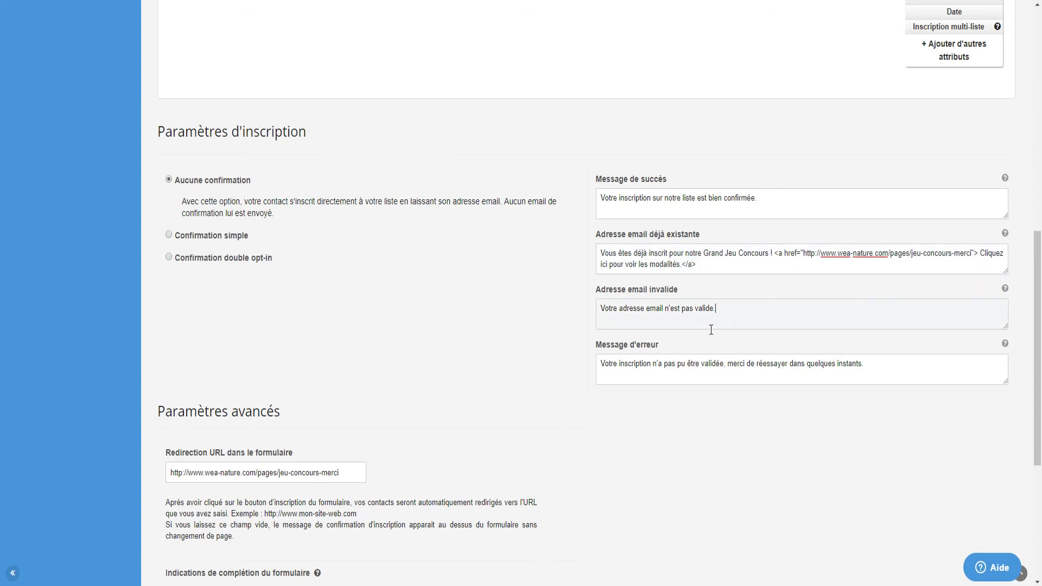
pyautogui.click(628, 371)
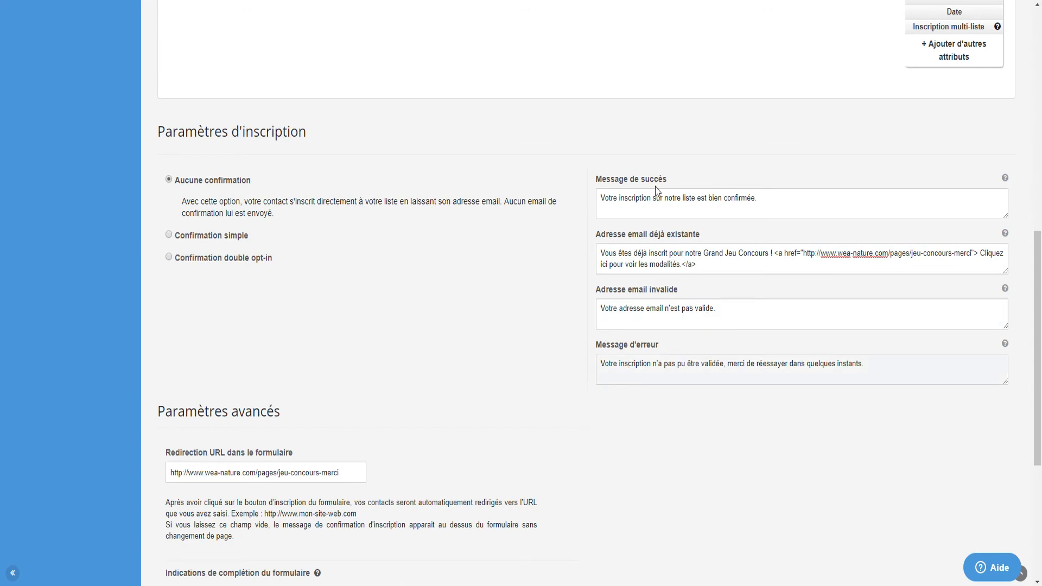
pyautogui.scroll(-2, 298, 332)
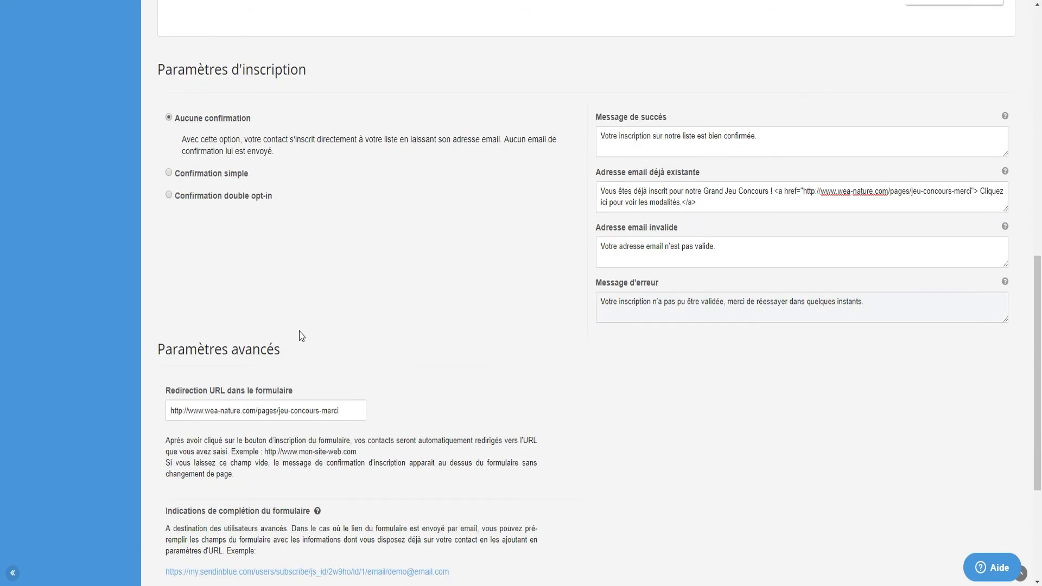
# - Highlight the form's redirection URL and the page path within it in the advanced settings
pyautogui.click(356, 348)
pyautogui.moveTo(349, 353); pyautogui.dragTo(124, 359)
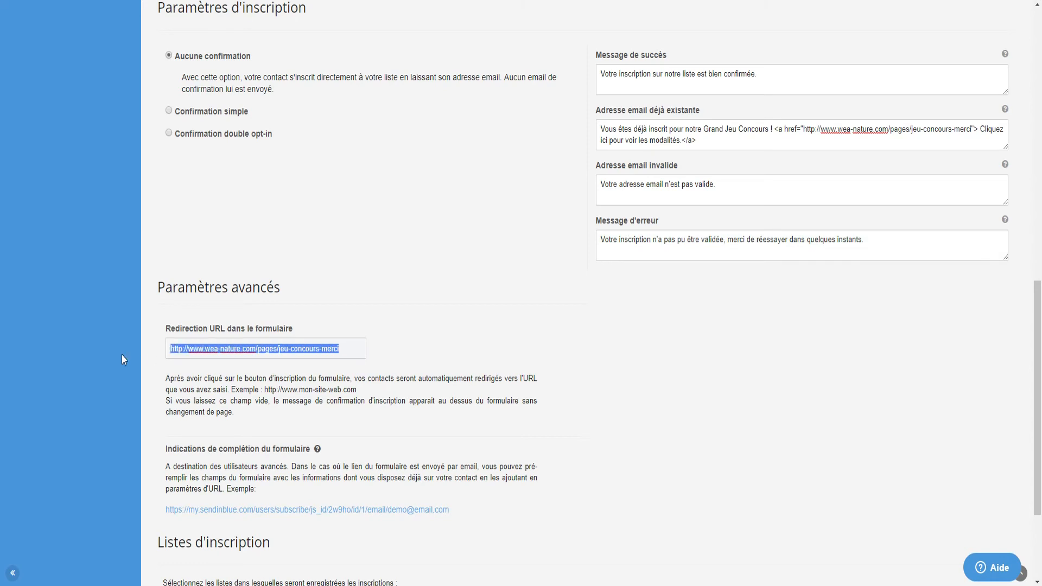
pyautogui.click(297, 375)
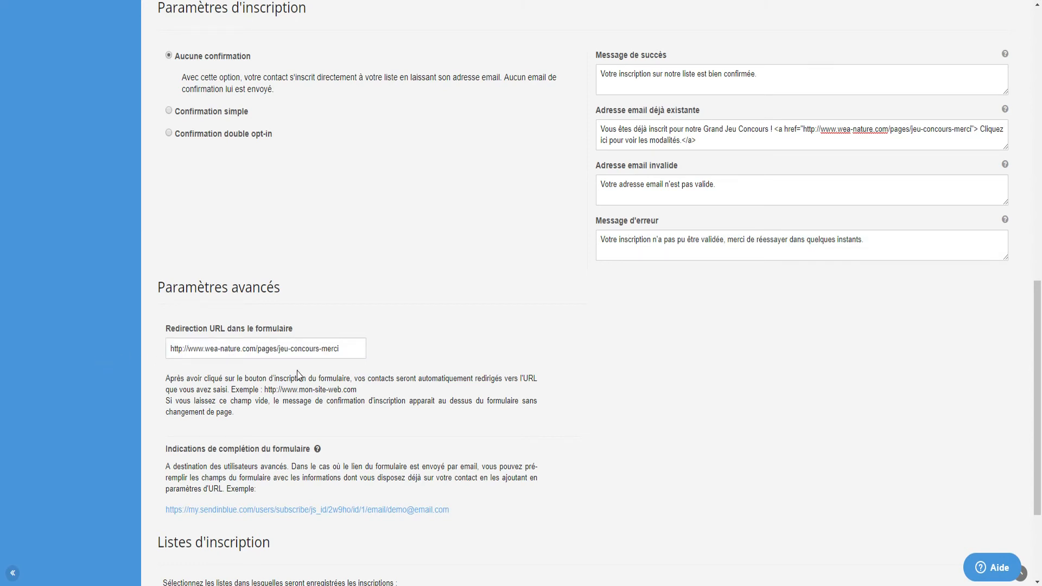
pyautogui.moveTo(362, 350); pyautogui.dragTo(274, 350)
pyautogui.click(449, 372)
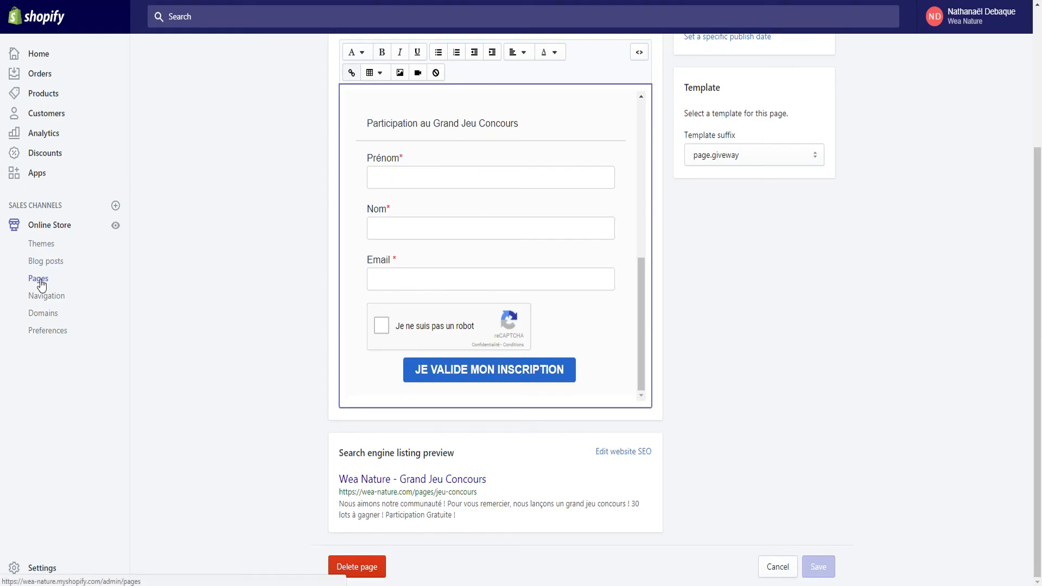
# - Switch to Shopify and open the "Inscription Grand Jeu Concours" page from the store's page list
pyautogui.click(48, 279)
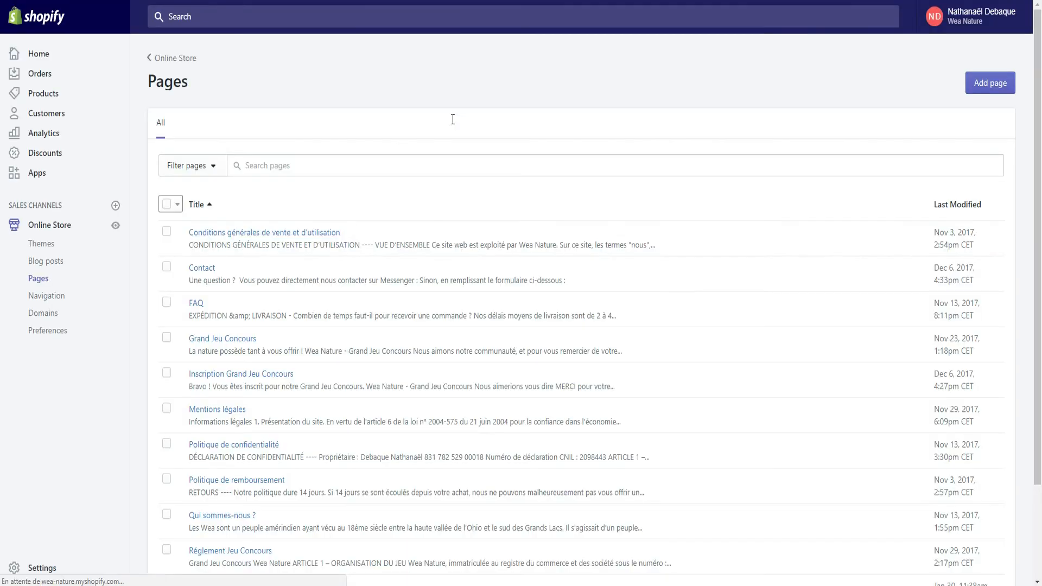
pyautogui.scroll(-2, 308, 308)
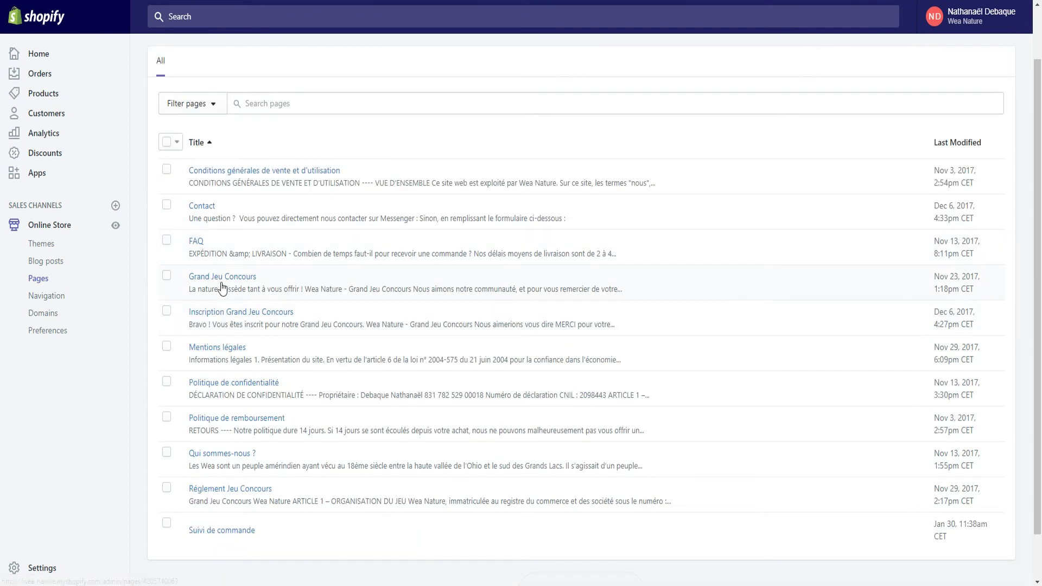
pyautogui.click(218, 317)
pyautogui.rightClick(218, 319)
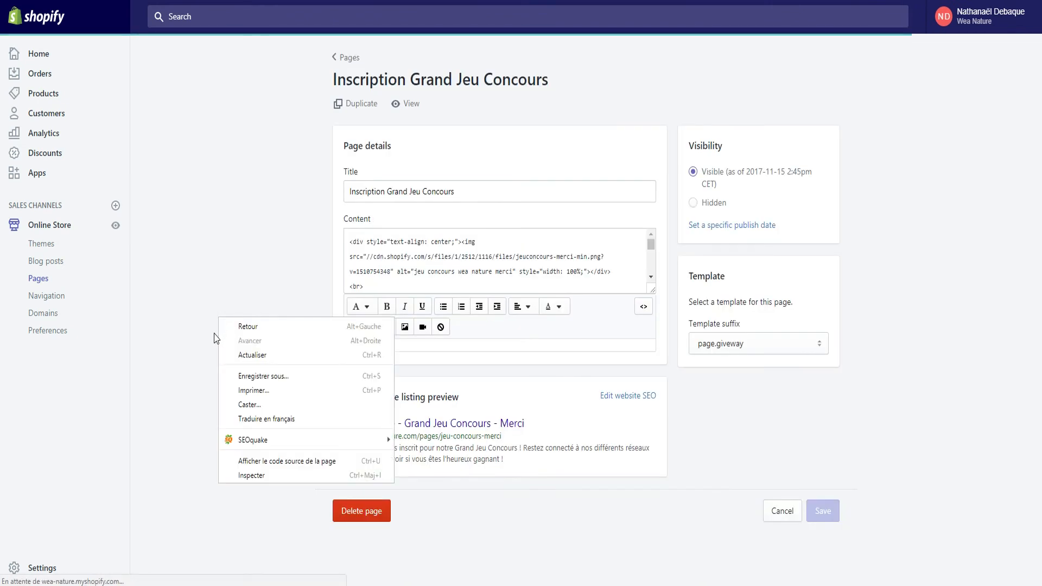
pyautogui.click(214, 333)
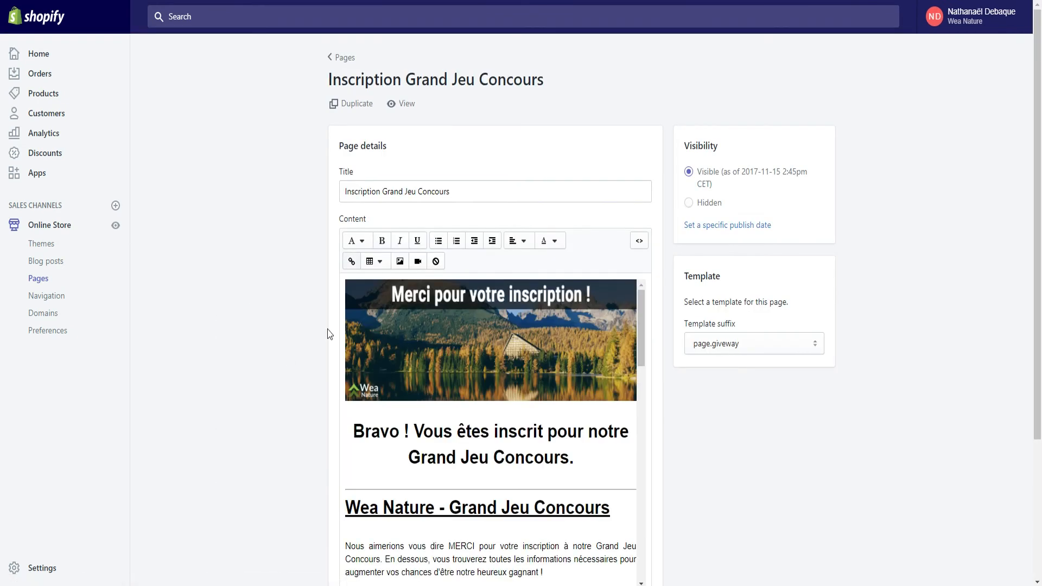
# - Examine the thank-you page's content in the editor, from the banner image through the instructions, social links and prize section
pyautogui.scroll(-1, 466, 358)
pyautogui.scroll(1, 466, 364)
pyautogui.click(466, 365)
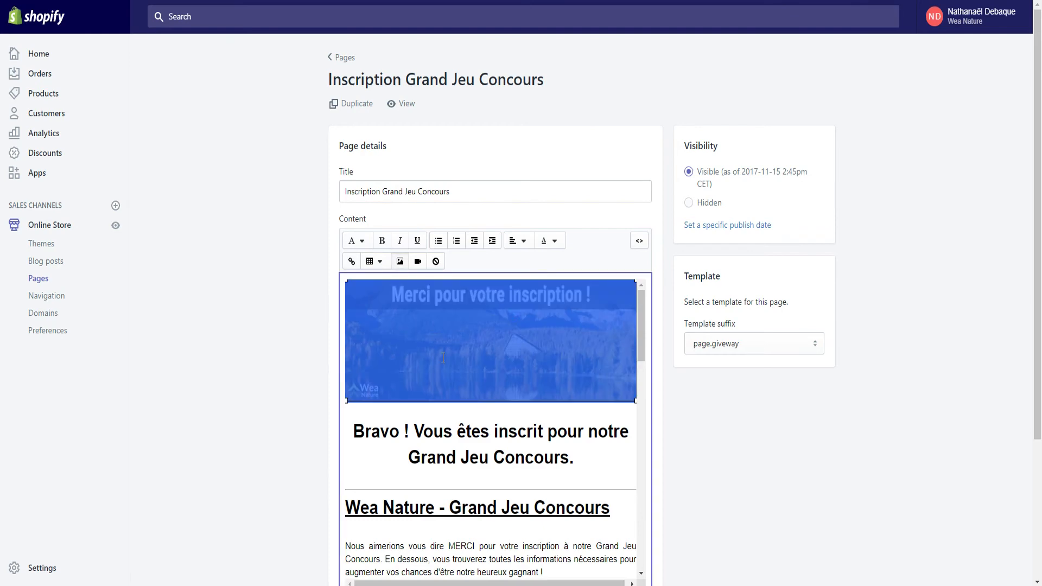
pyautogui.click(593, 434)
pyautogui.click(480, 323)
pyautogui.click(576, 432)
pyautogui.scroll(-1, 491, 456)
pyautogui.scroll(-2, 558, 381)
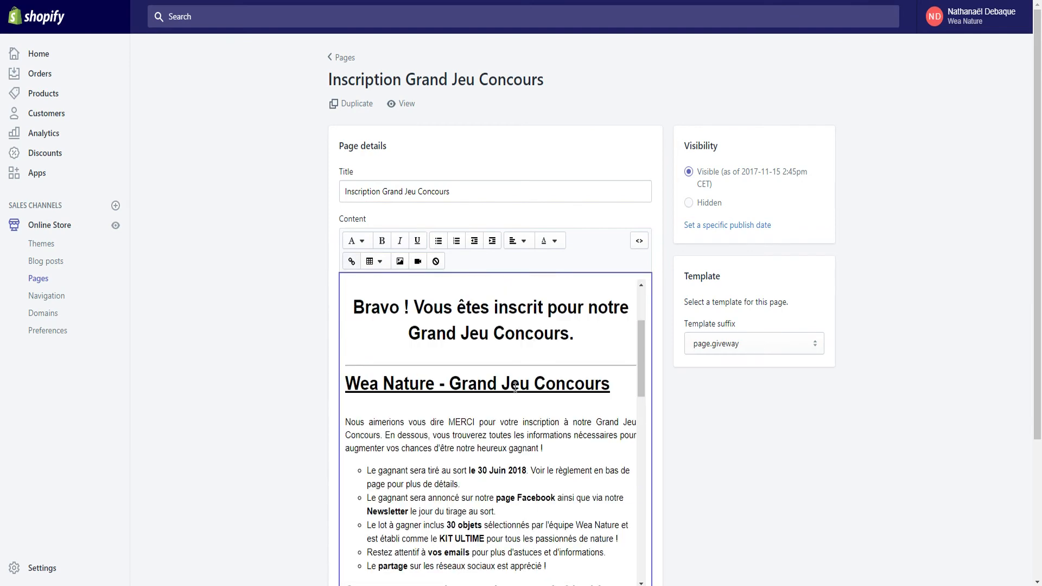
pyautogui.scroll(-4, 437, 360)
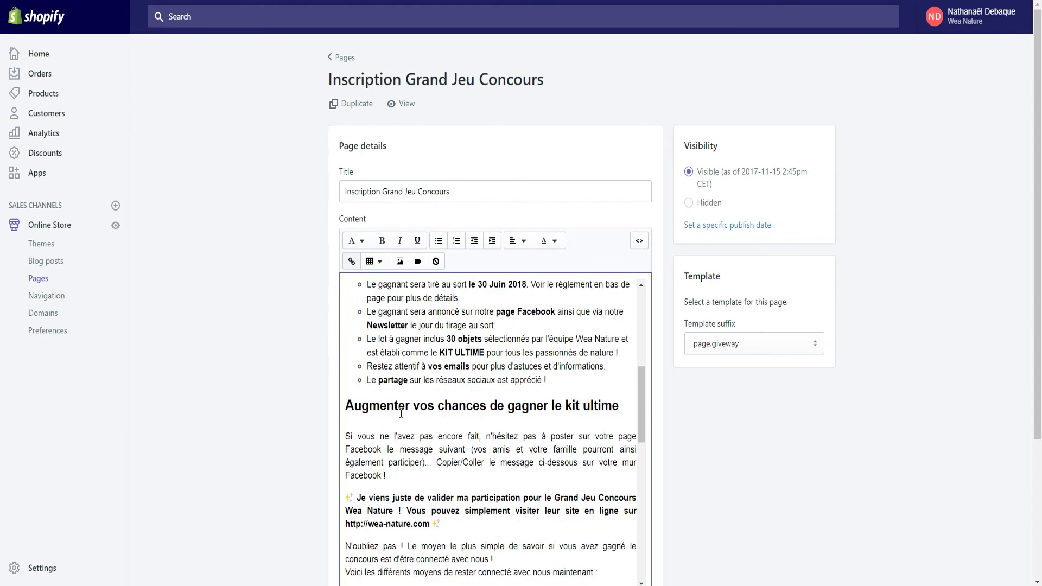
pyautogui.scroll(-3, 466, 391)
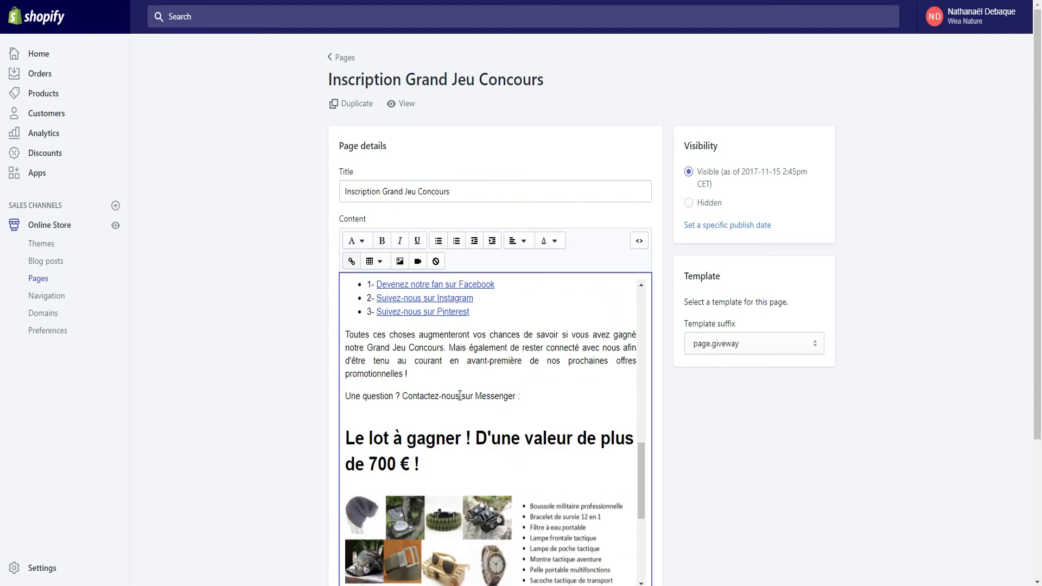
pyautogui.scroll(2, 460, 396)
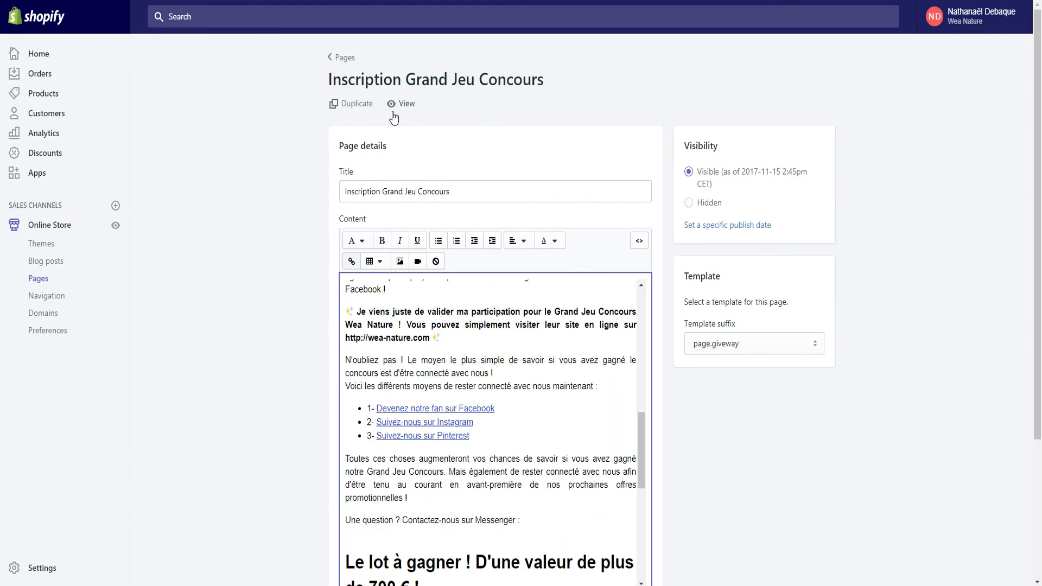
# - View the published thank-you page and look through its giveaway details, social links, Messenger contact and prize list
pyautogui.click(408, 104)
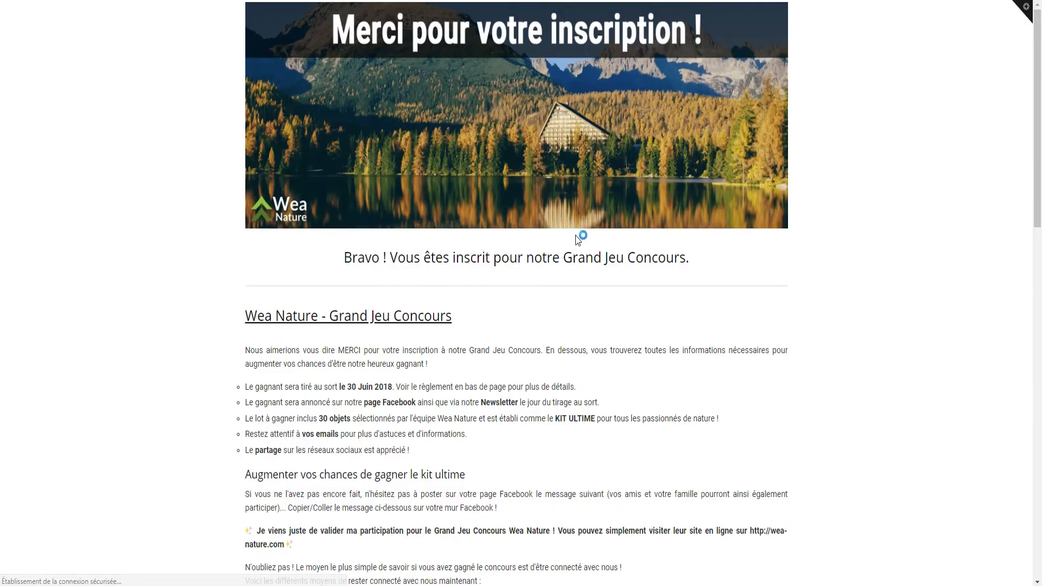
pyautogui.scroll(-2, 548, 231)
pyautogui.scroll(-1, 548, 230)
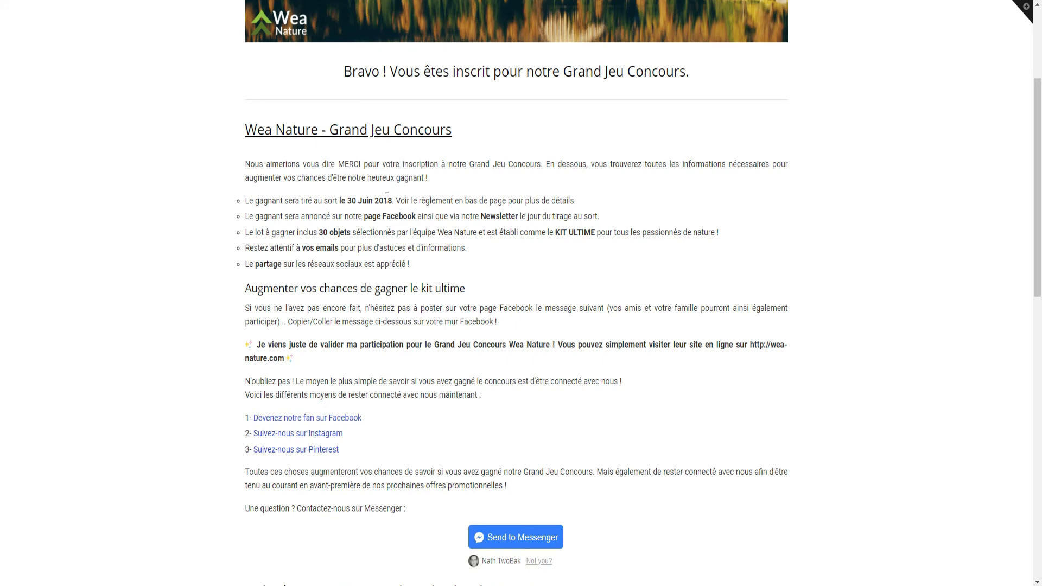
pyautogui.scroll(-4, 388, 214)
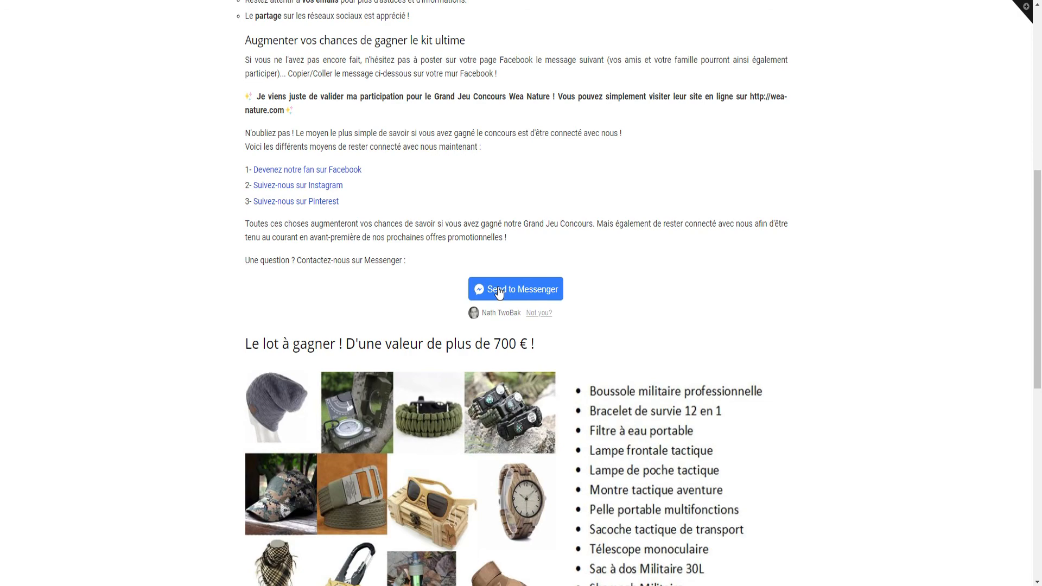
pyautogui.scroll(-7, 499, 292)
pyautogui.scroll(6, 428, 214)
pyautogui.scroll(-6, 542, 163)
pyautogui.scroll(-3, 658, 84)
pyautogui.scroll(15, 663, 365)
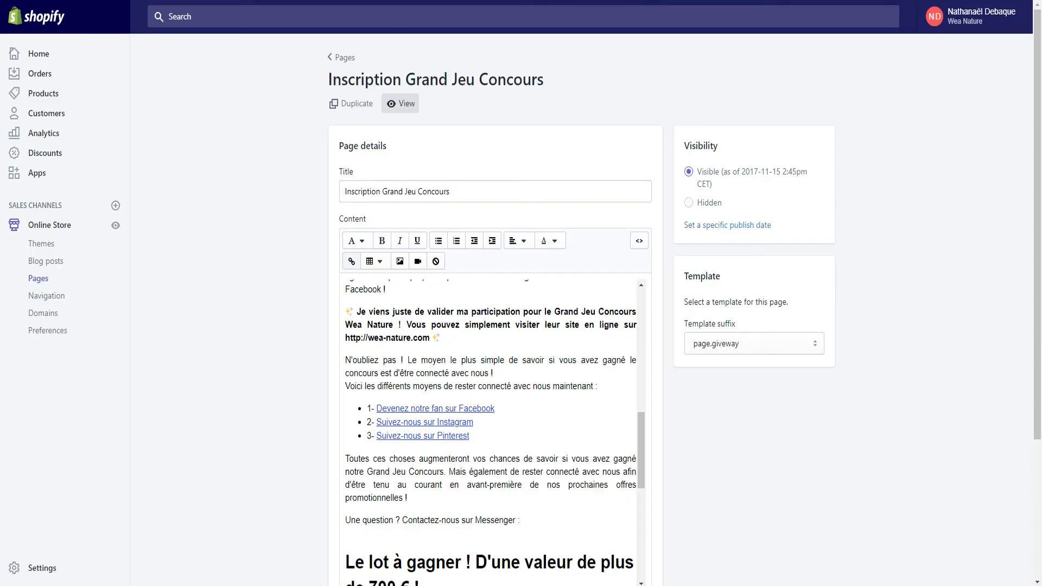
# - Return to the Sendinblue form, highlight its redirection URL and check which subscription lists are selected
pyautogui.scroll(-10, 495, 380)
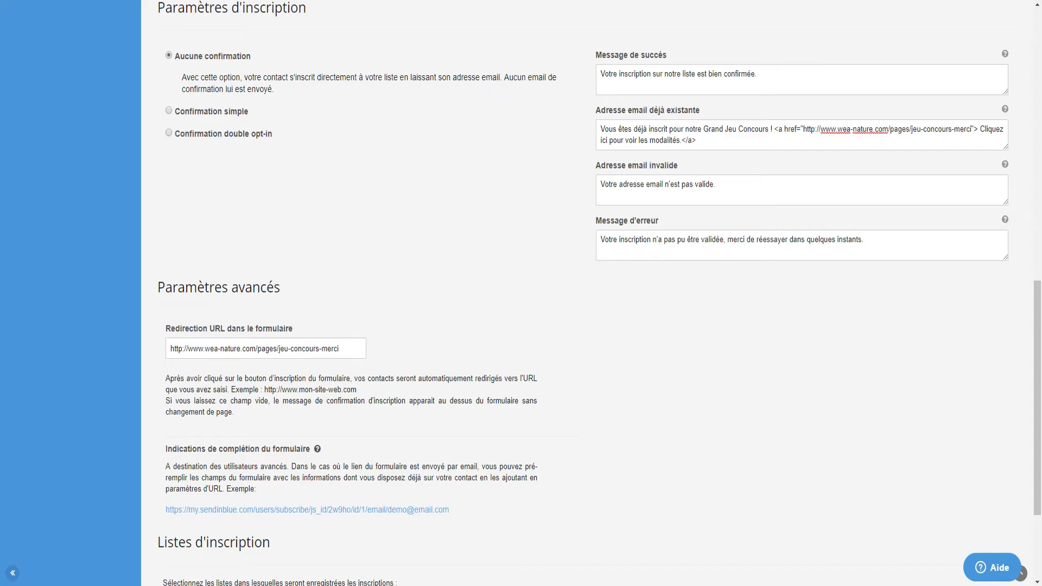
pyautogui.moveTo(361, 348); pyautogui.dragTo(143, 360)
pyautogui.moveTo(350, 349); pyautogui.dragTo(118, 360)
pyautogui.click(350, 349)
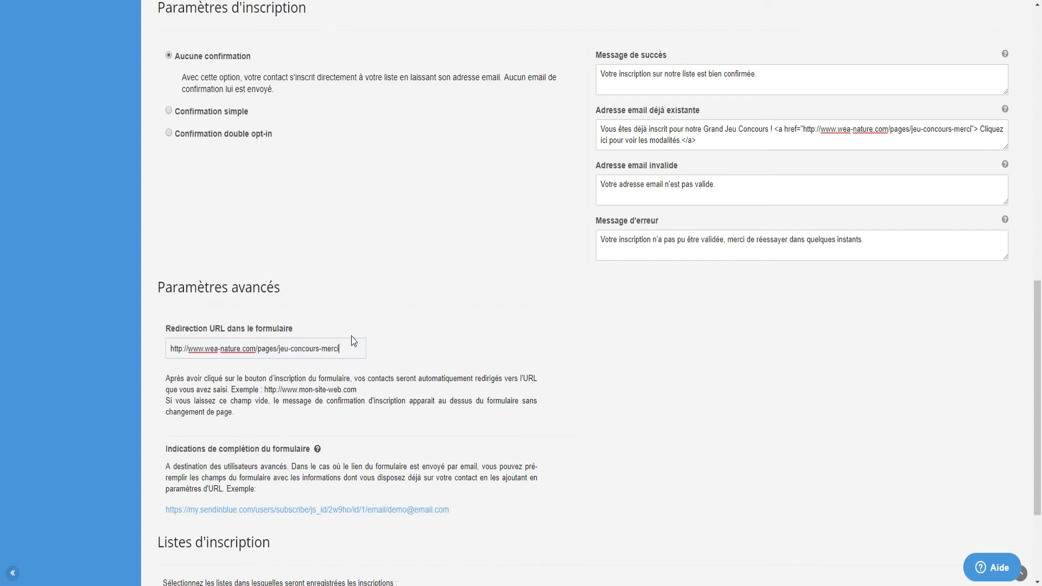
pyautogui.scroll(-1, 353, 342)
pyautogui.scroll(-2, 276, 293)
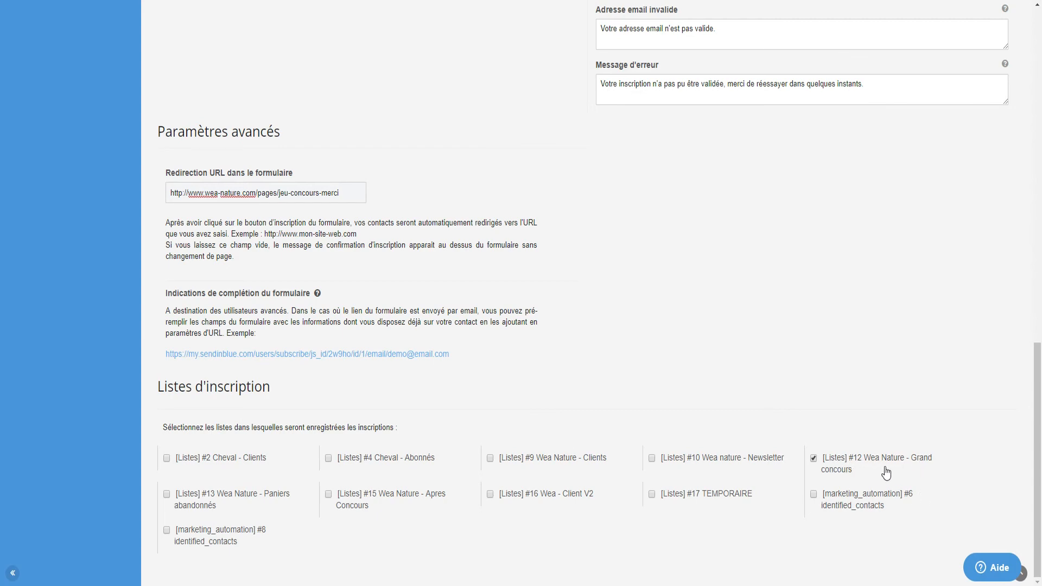
# - Start a new Sendinblue contact list named "Grand concours" and dismiss it without creating it
pyautogui.scroll(10, 374, 332)
pyautogui.scroll(3, 359, 316)
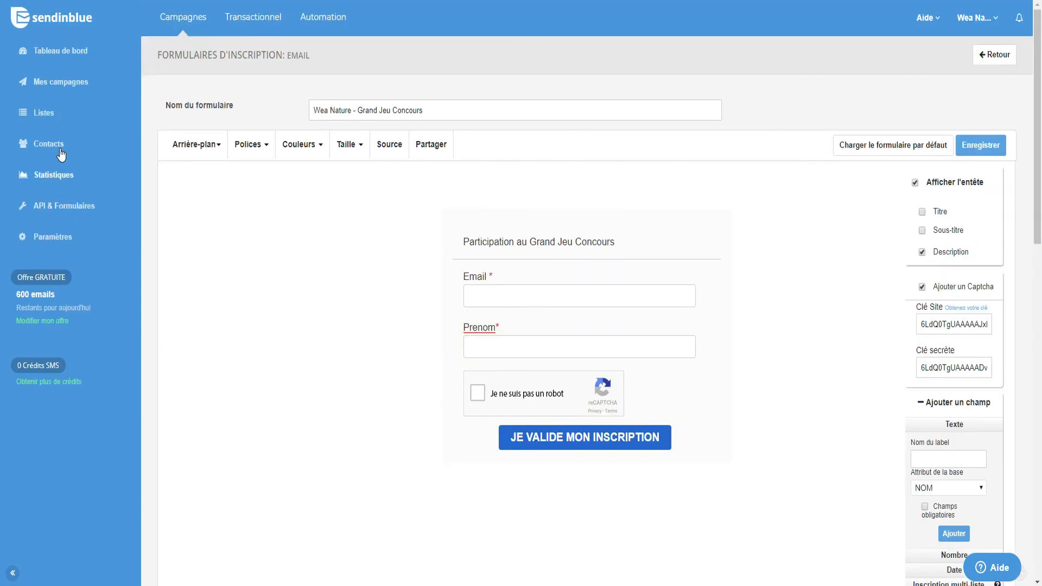
pyautogui.click(43, 112)
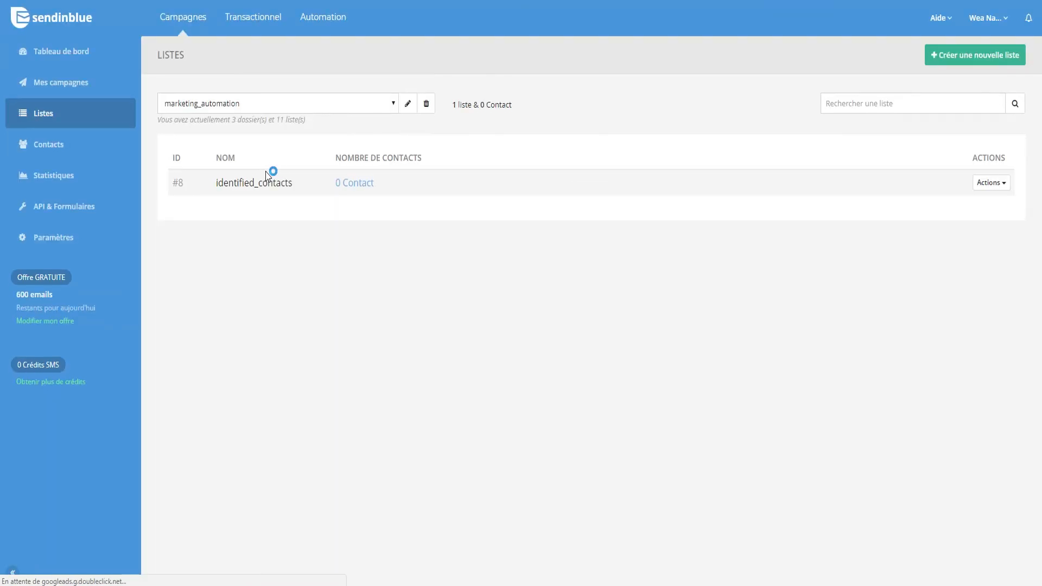
pyautogui.click(975, 55)
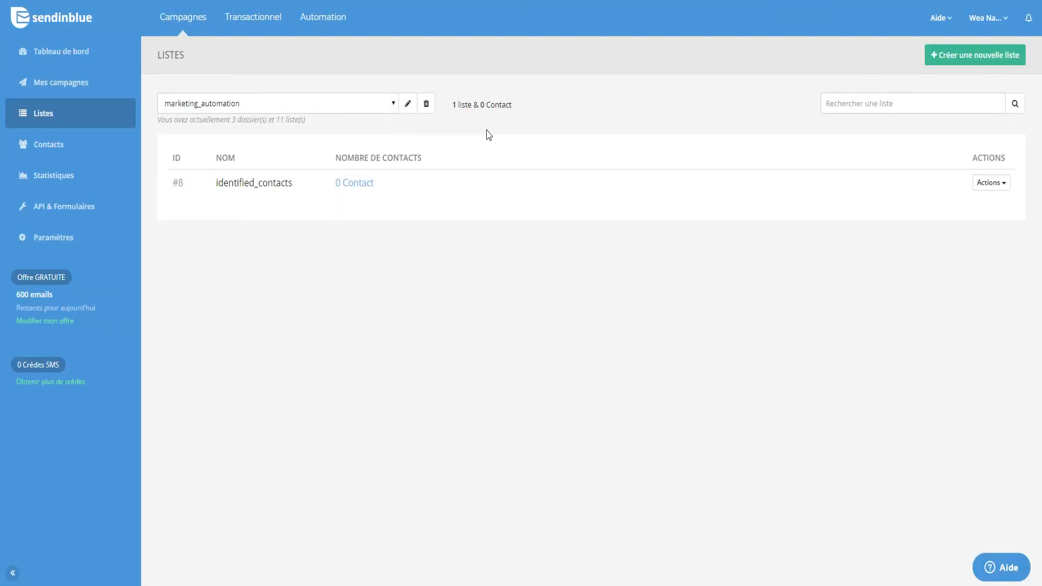
pyautogui.click(432, 81)
pyautogui.write('Grand concours')
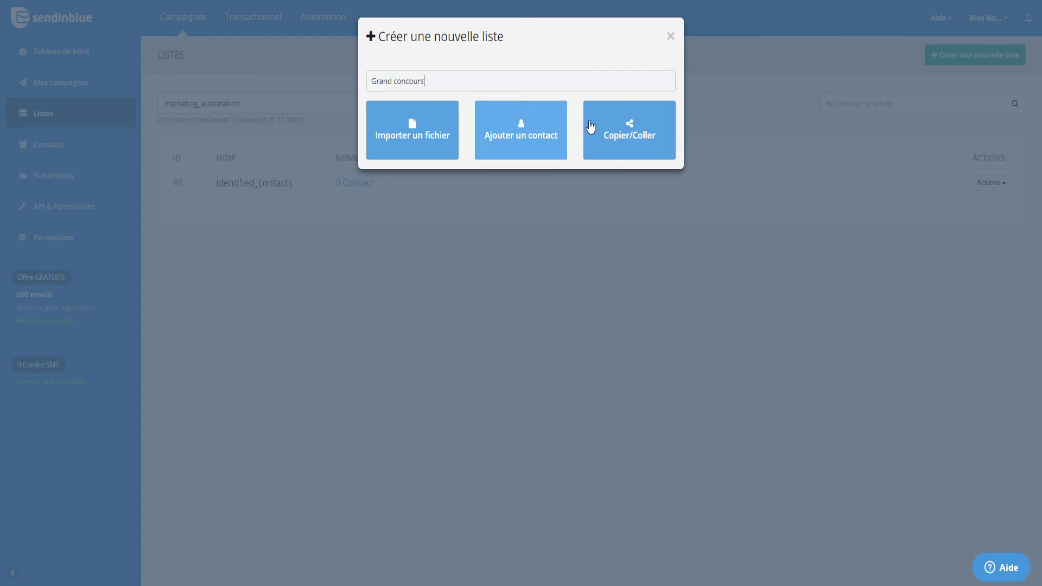
pyautogui.click(670, 36)
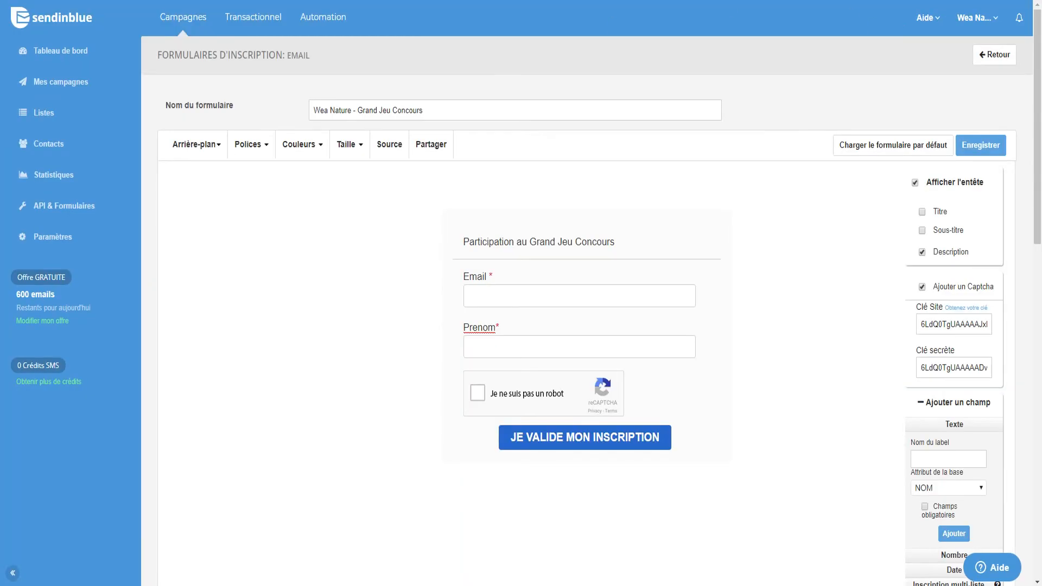
# - Go back to the signup form and review its subscription lists and registration settings
pyautogui.scroll(-15, 752, 421)
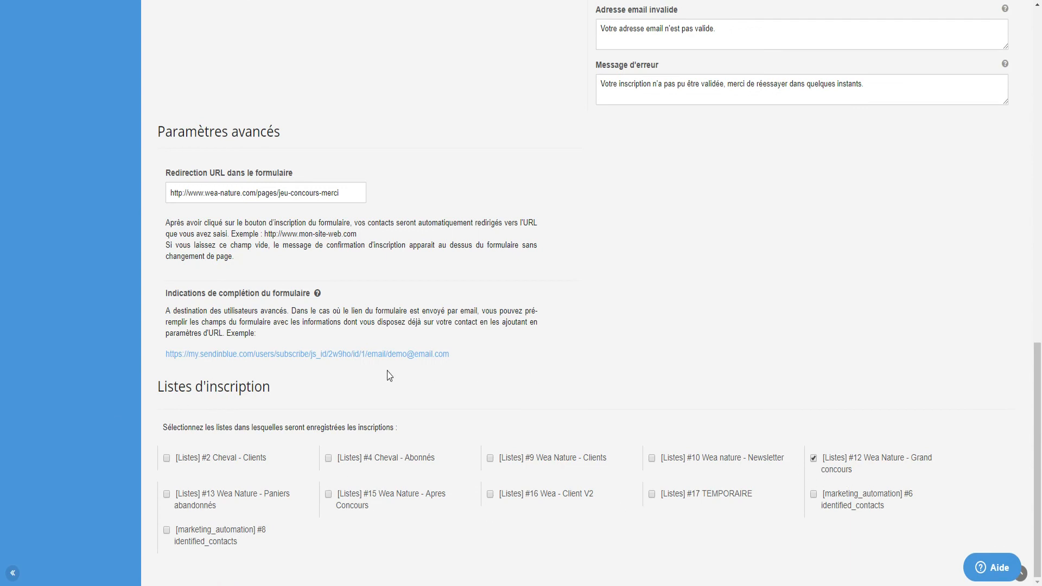
pyautogui.scroll(15, 684, 391)
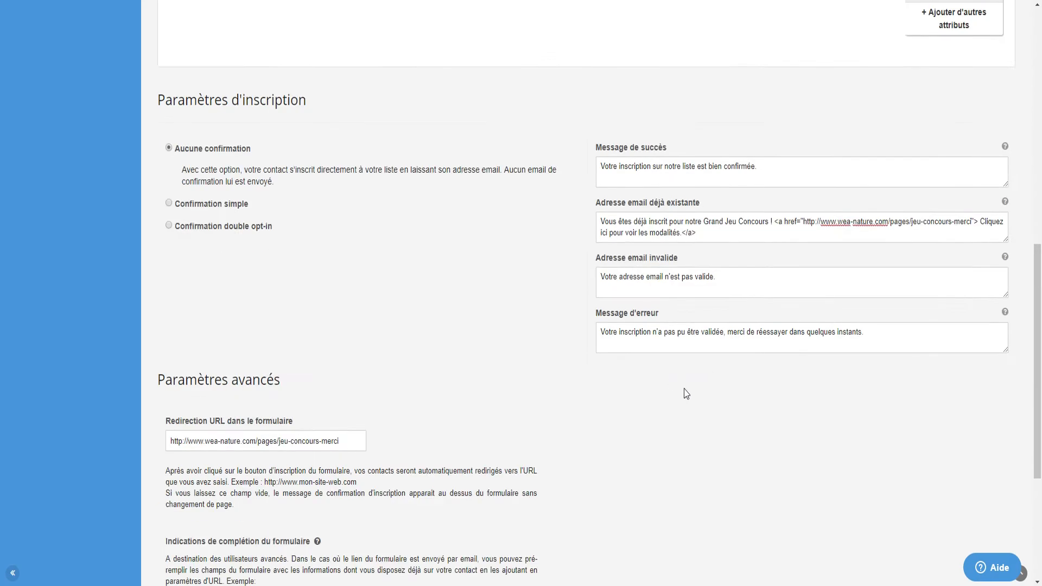
pyautogui.scroll(3, 510, 392)
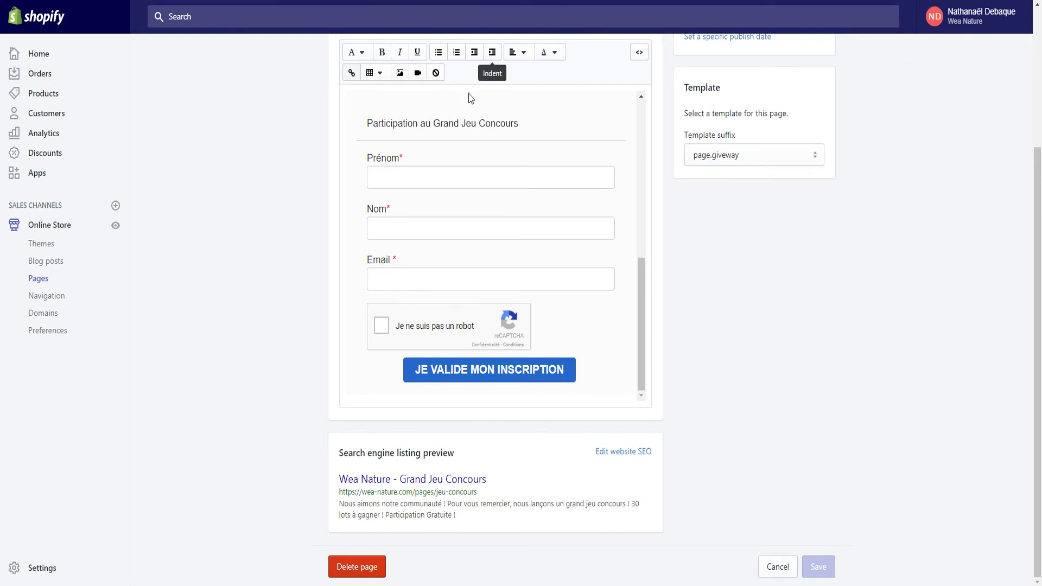
# - Switch to the Shopify "Grand Jeu Concours" page, show its content as HTML and select the Sendinblue iframe code
pyautogui.scroll(2, 487, 101)
pyautogui.scroll(2, 479, 293)
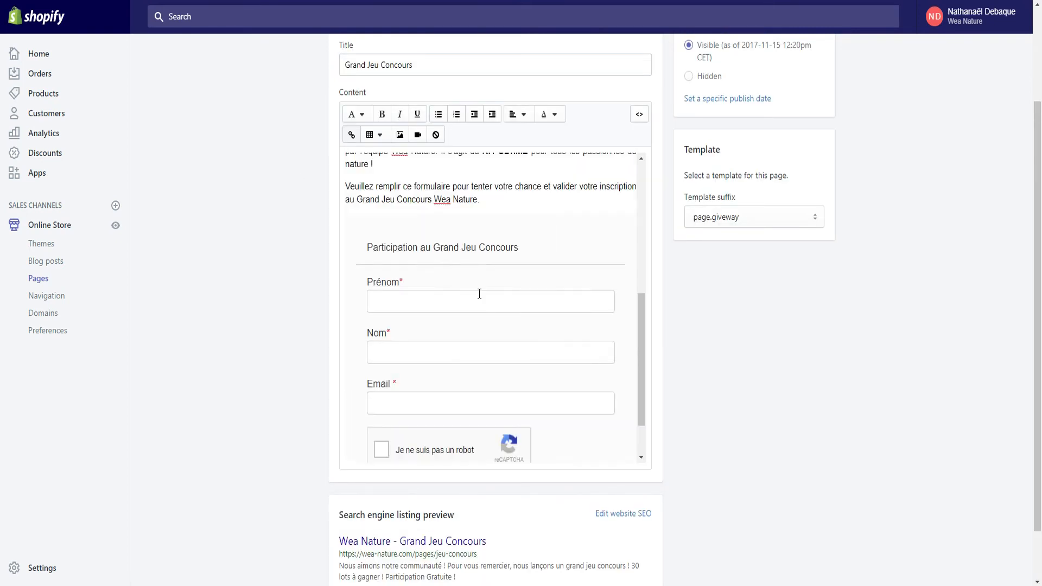
pyautogui.scroll(-2, 479, 293)
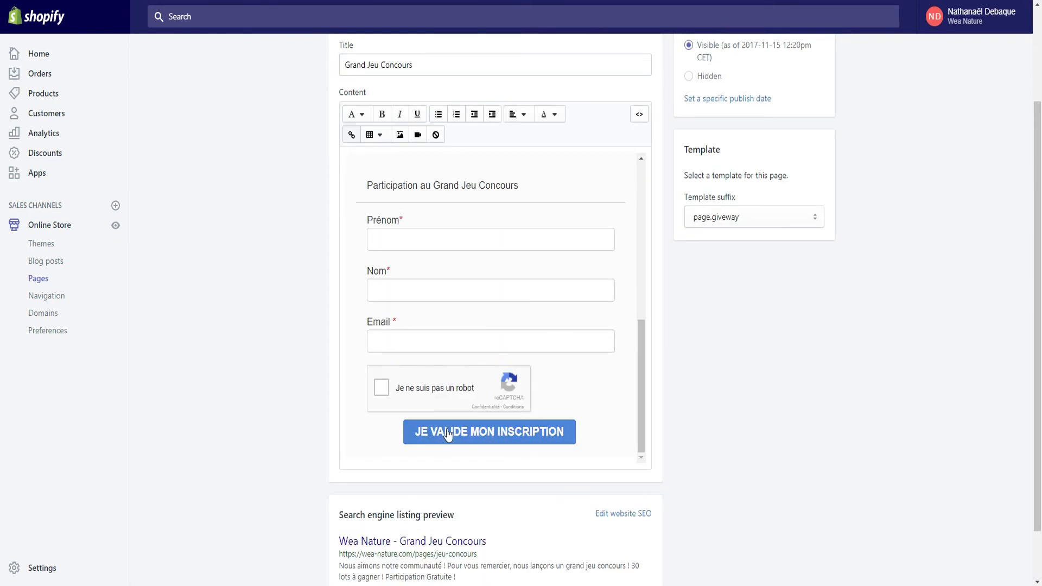
pyautogui.click(639, 114)
pyautogui.scroll(-3, 520, 307)
pyautogui.scroll(-2, 520, 307)
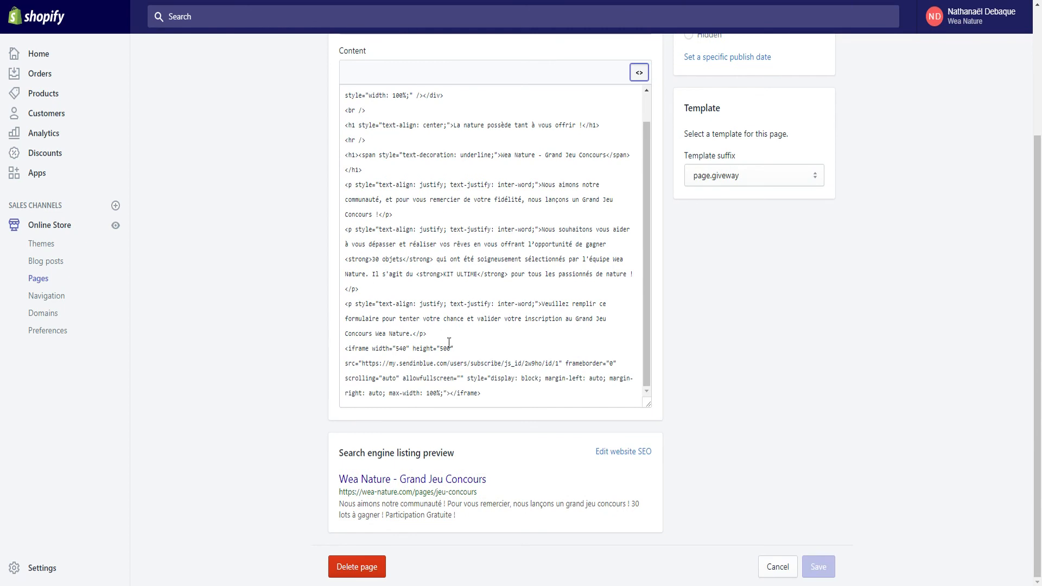
pyautogui.moveTo(342, 348); pyautogui.dragTo(513, 398)
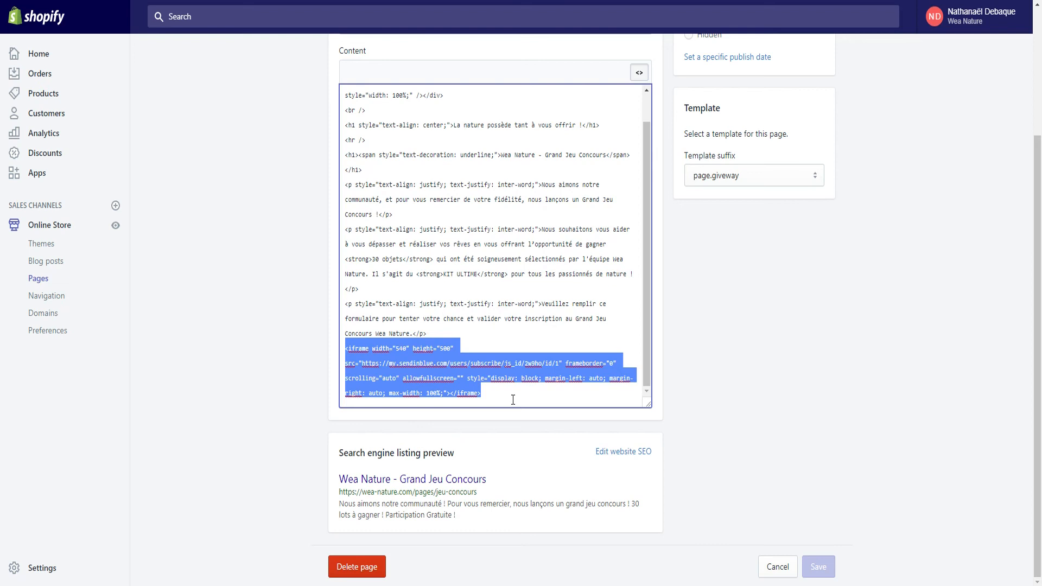
pyautogui.moveTo(536, 389); pyautogui.dragTo(341, 352)
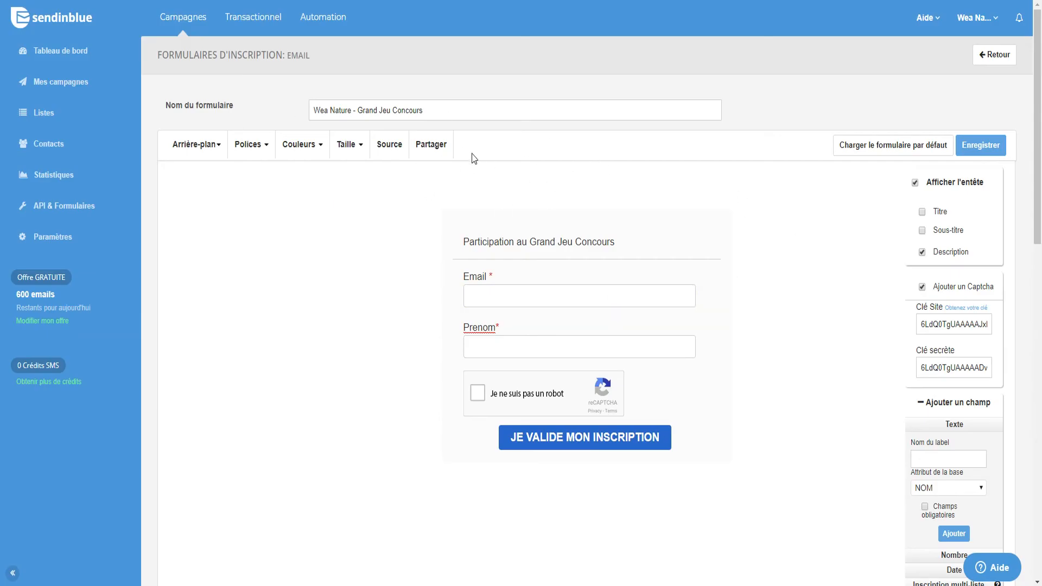
# - Switch to the Sendinblue form and copy the iframe version of its embed code
pyautogui.click(430, 146)
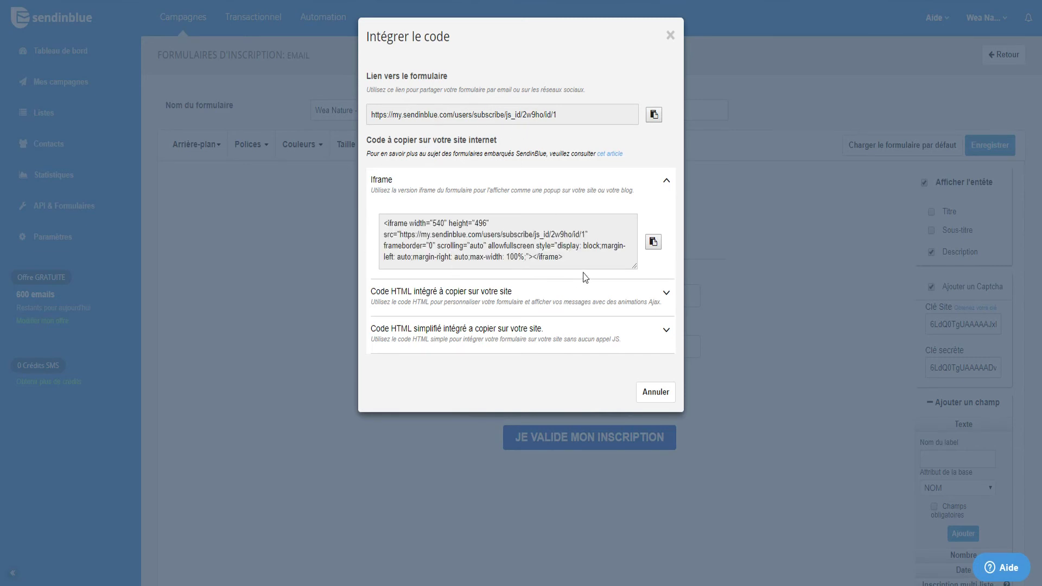
pyautogui.click(575, 255)
pyautogui.rightClick(541, 251)
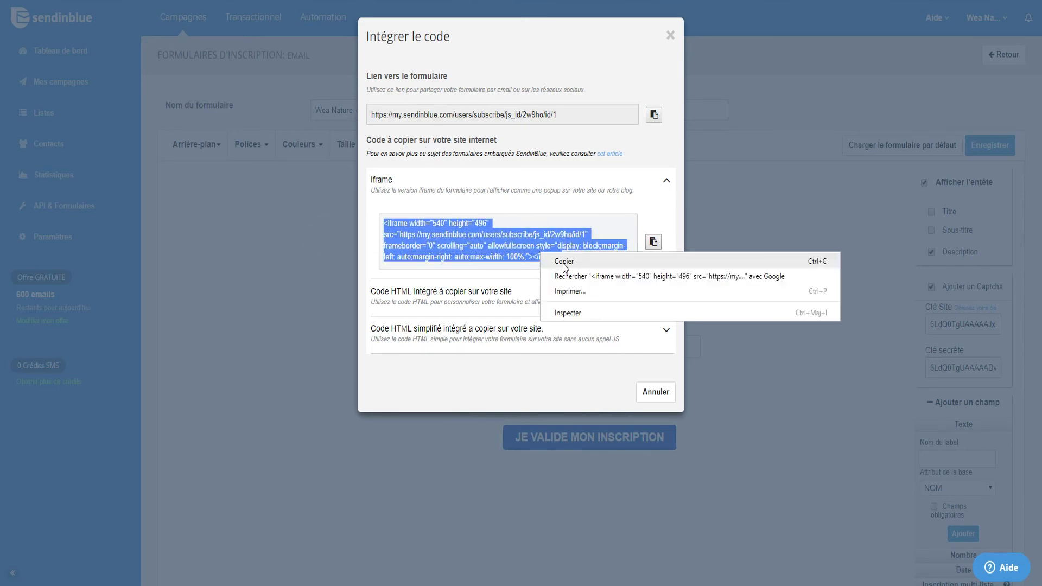
pyautogui.click(565, 263)
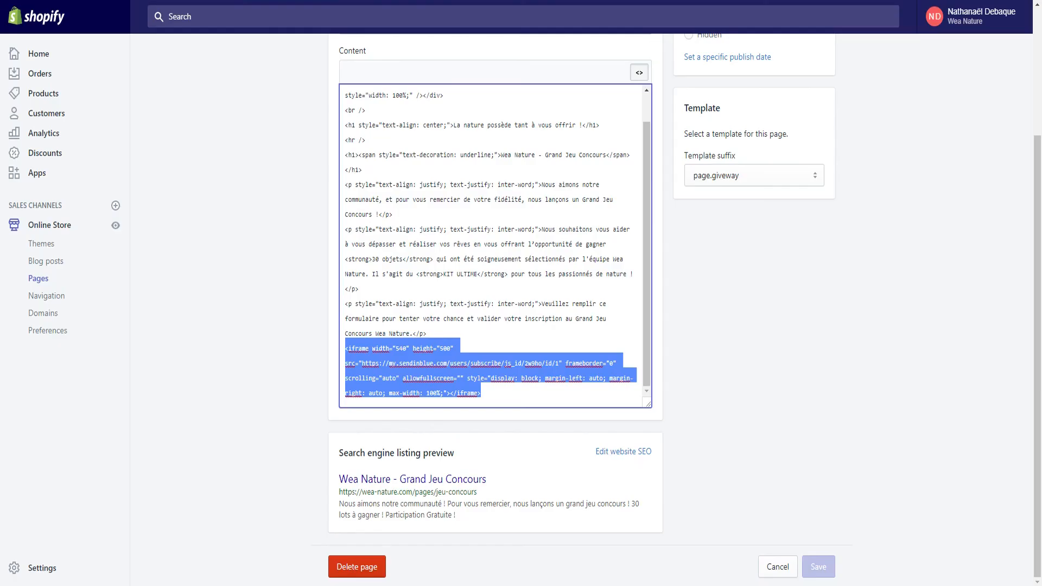
# - Replace the iframe code at the end of the Grand Jeu Concours page's HTML with the copied Sendinblue embed code and save the page
pyautogui.click(503, 395)
pyautogui.moveTo(502, 396); pyautogui.dragTo(330, 352)
pyautogui.hotkey('ctrl', 'c')
pyautogui.press('BackSpace')
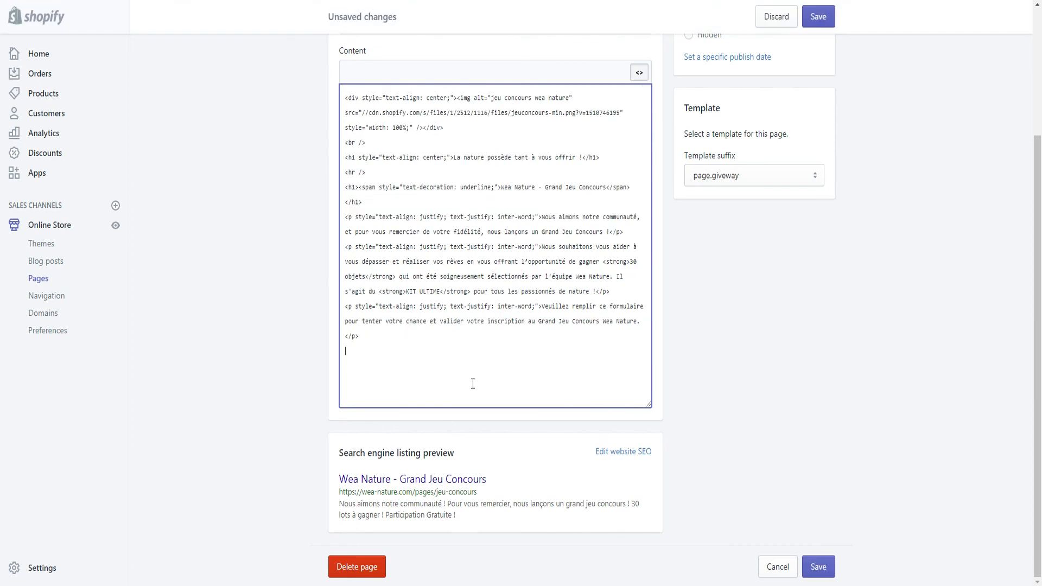
pyautogui.hotkey('ctrl', 'v')
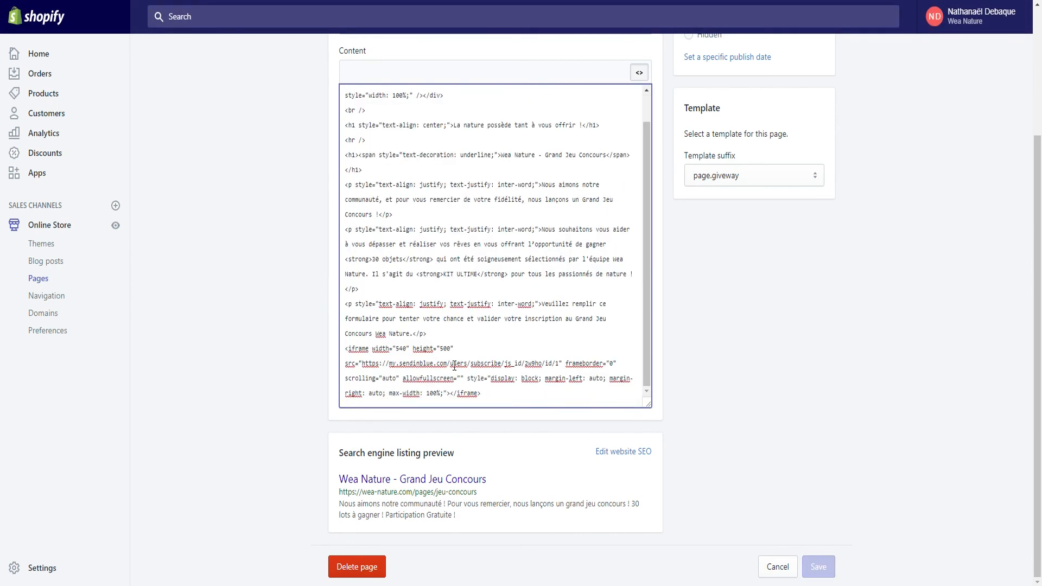
pyautogui.moveTo(345, 350); pyautogui.dragTo(546, 396)
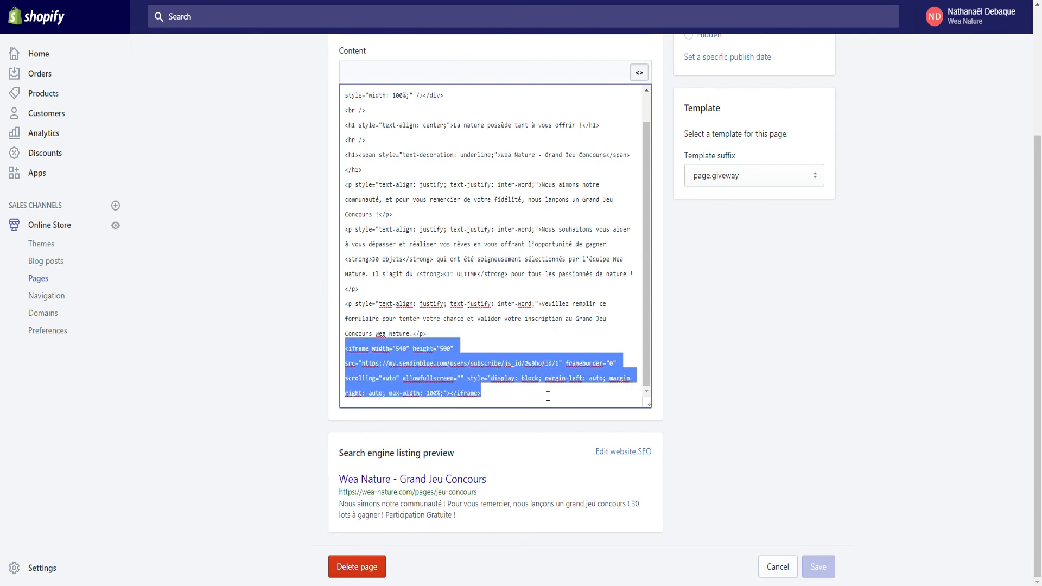
pyautogui.press('BackSpace')
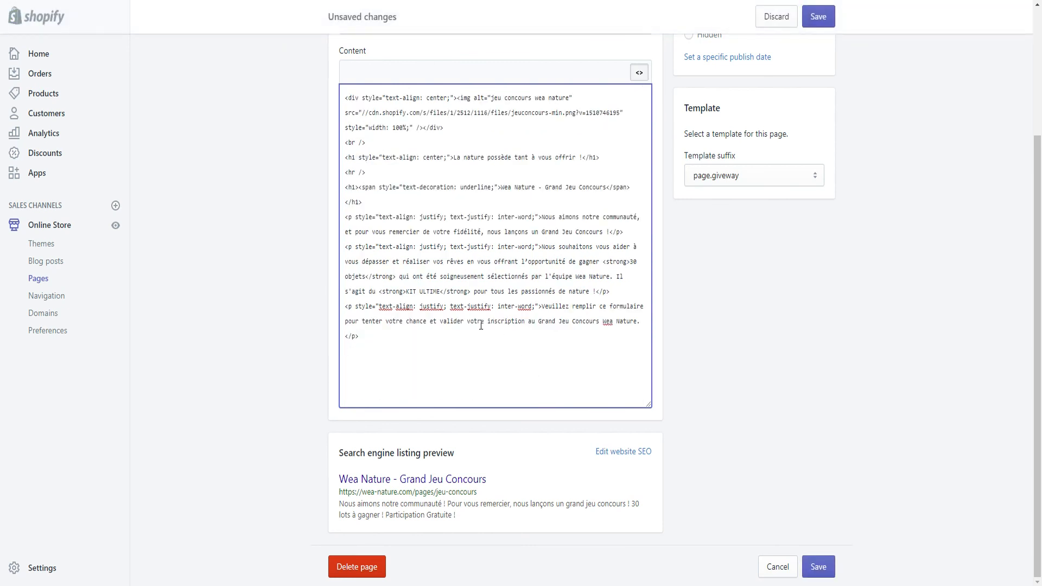
pyautogui.write('<iframe width="540" height="496" src="https://my.sendinblue.com/users/subscribe/js_id/2w9ho/id/1" frameborder="0" scrolling="auto" allowfullscreen="" style="display: block; margin-left: auto; margin-right: auto; max-width: 100%;"></iframe>')
pyautogui.click(817, 17)
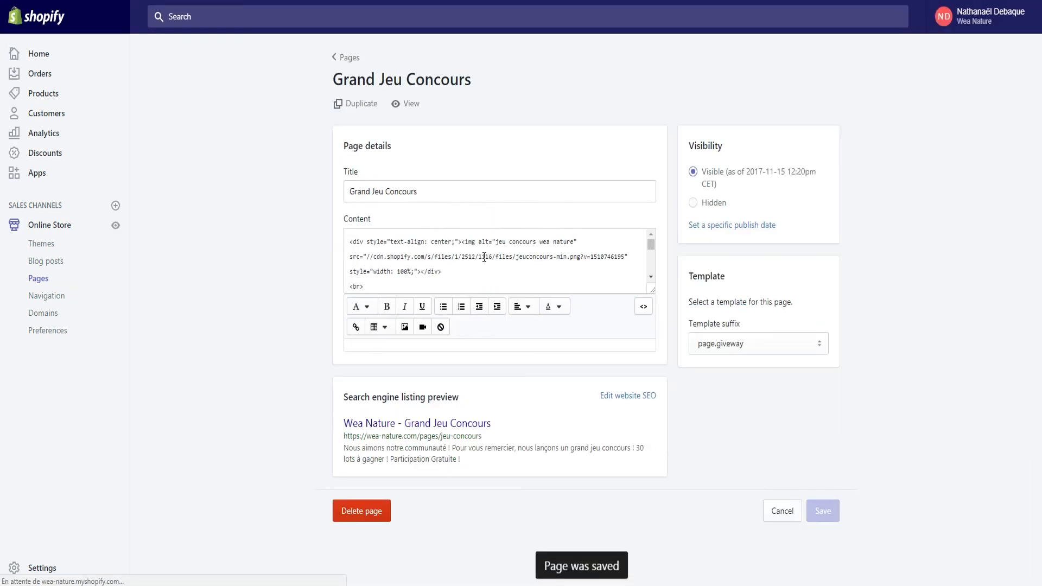
# - Check the embedded signup form in the editor and on the live page, and look at the theme.giveaway.liquid code
pyautogui.scroll(-10, 520, 303)
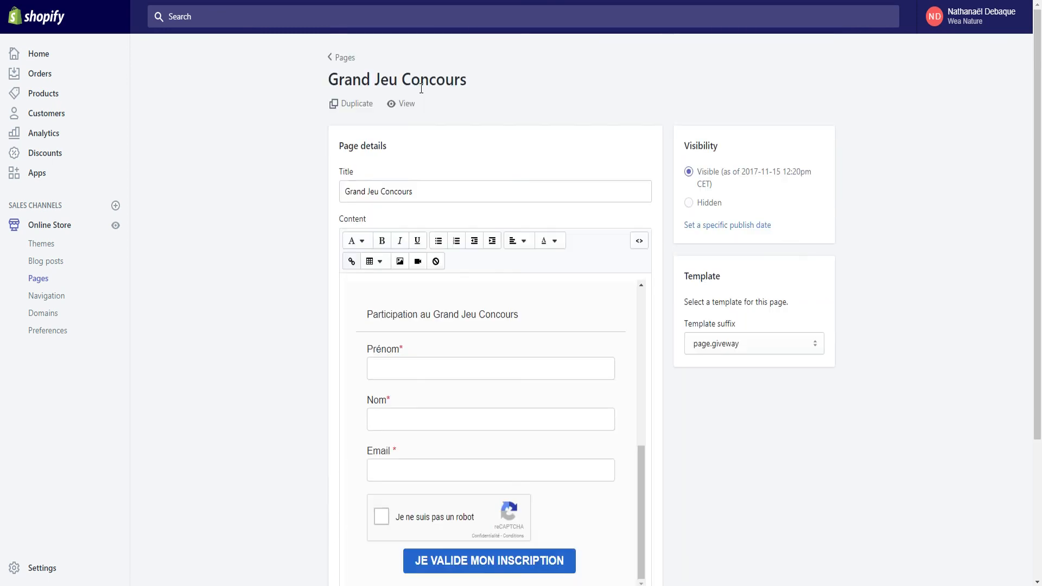
pyautogui.click(400, 103)
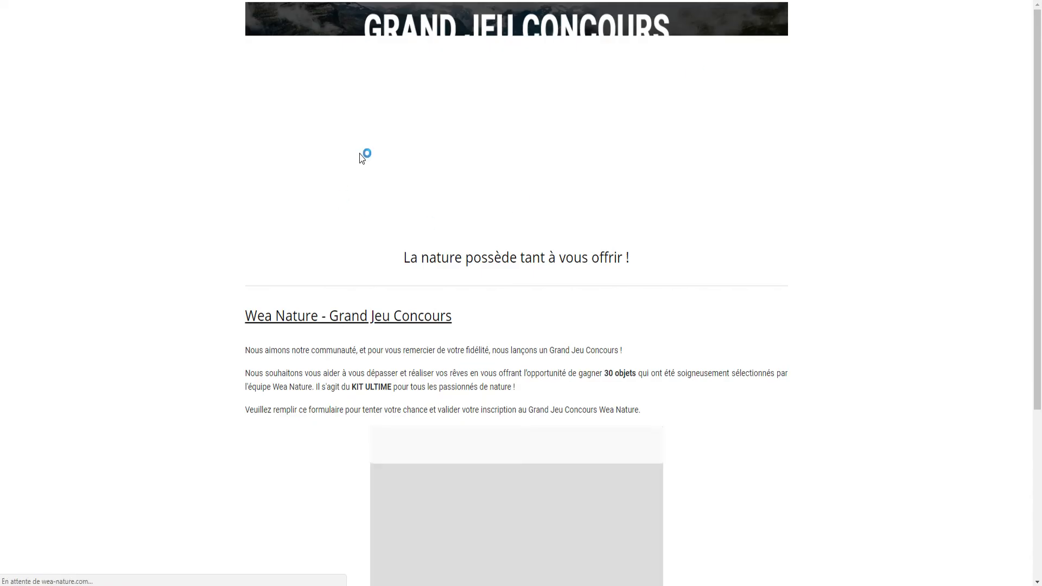
pyautogui.scroll(-1, 402, 279)
pyautogui.scroll(1, 402, 279)
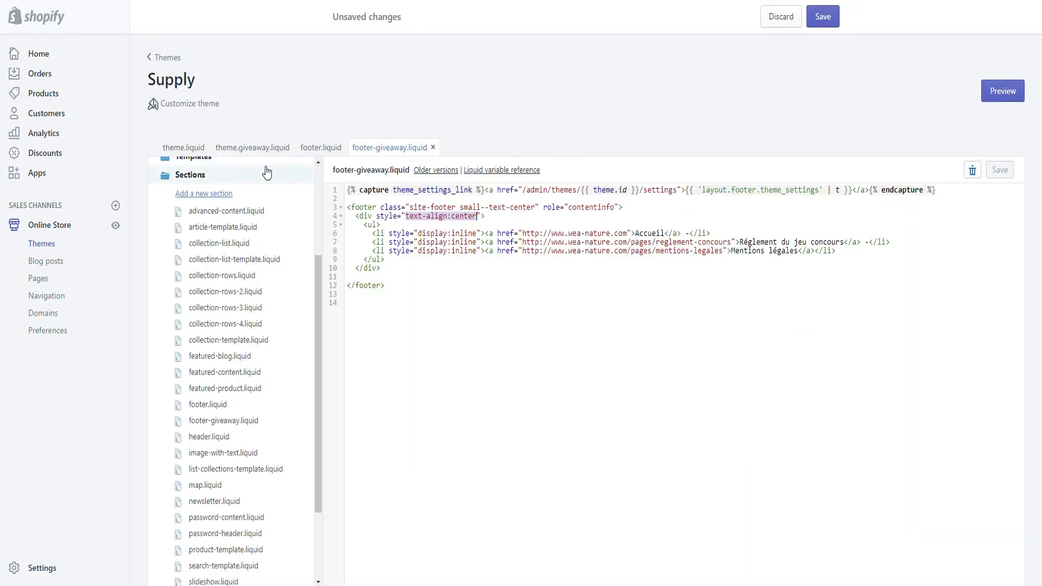
pyautogui.click(253, 151)
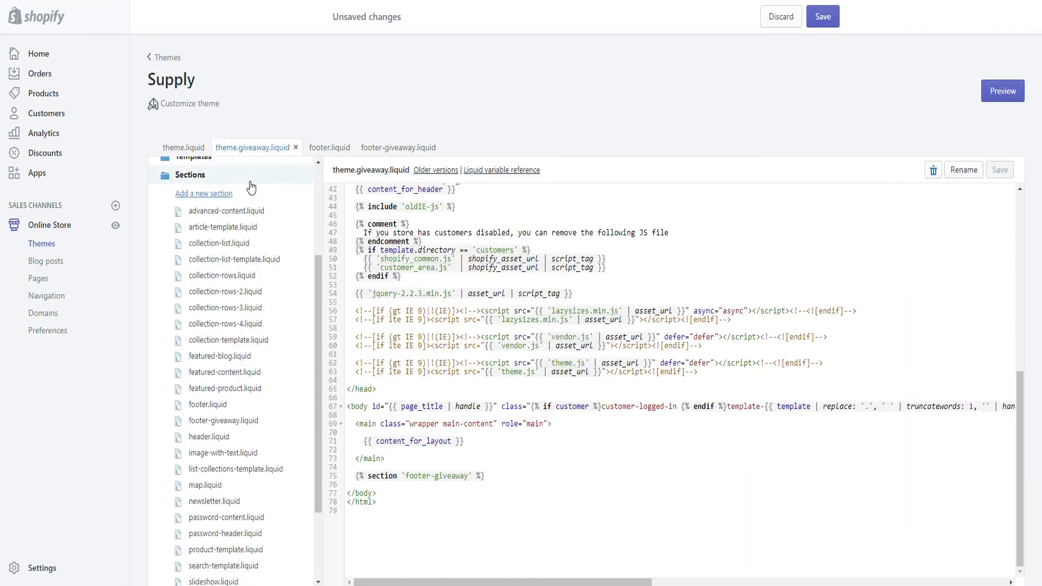
pyautogui.scroll(10, 383, 303)
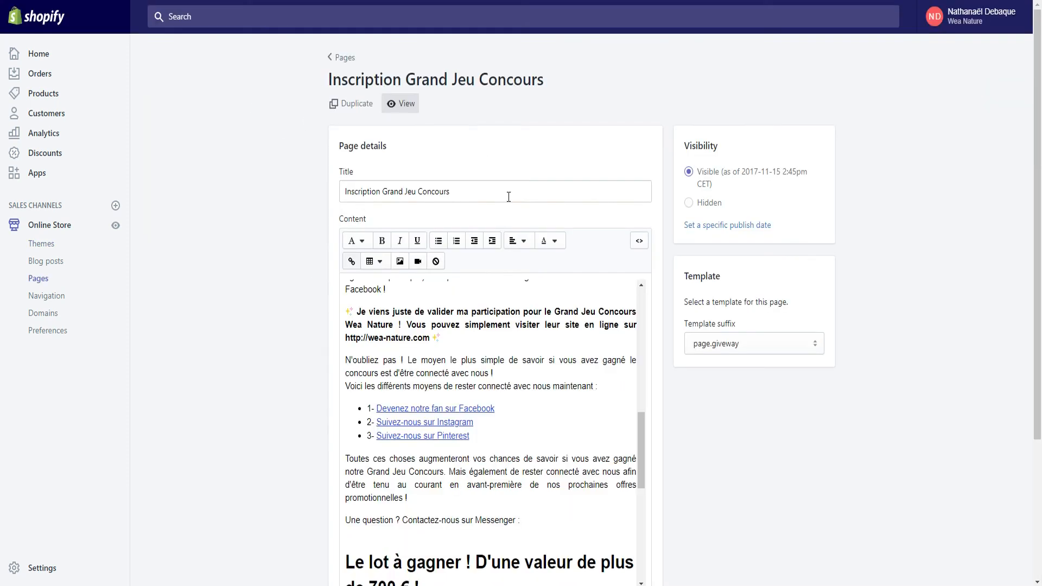
pyautogui.click(730, 343)
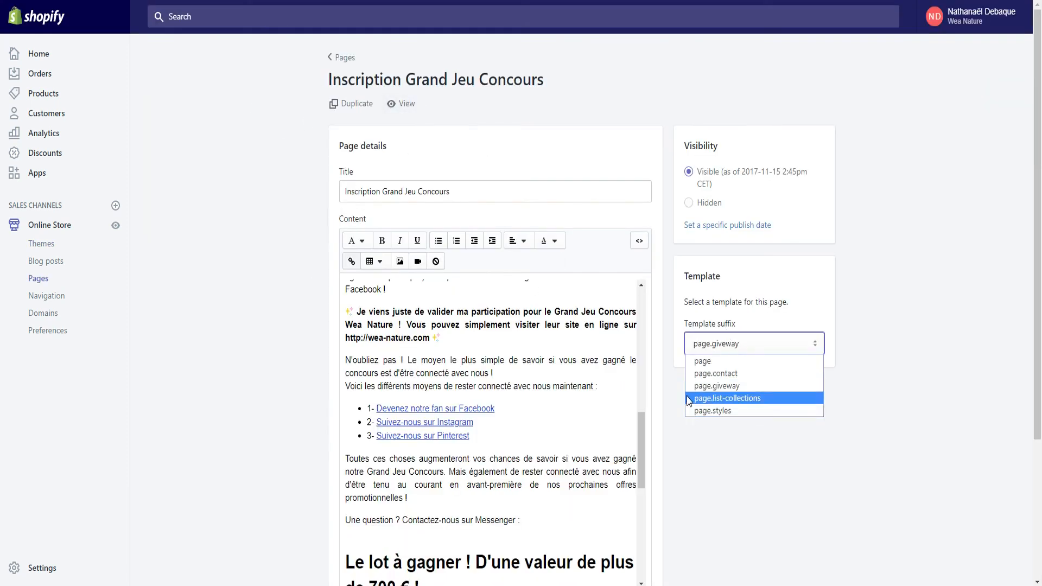
pyautogui.click(708, 362)
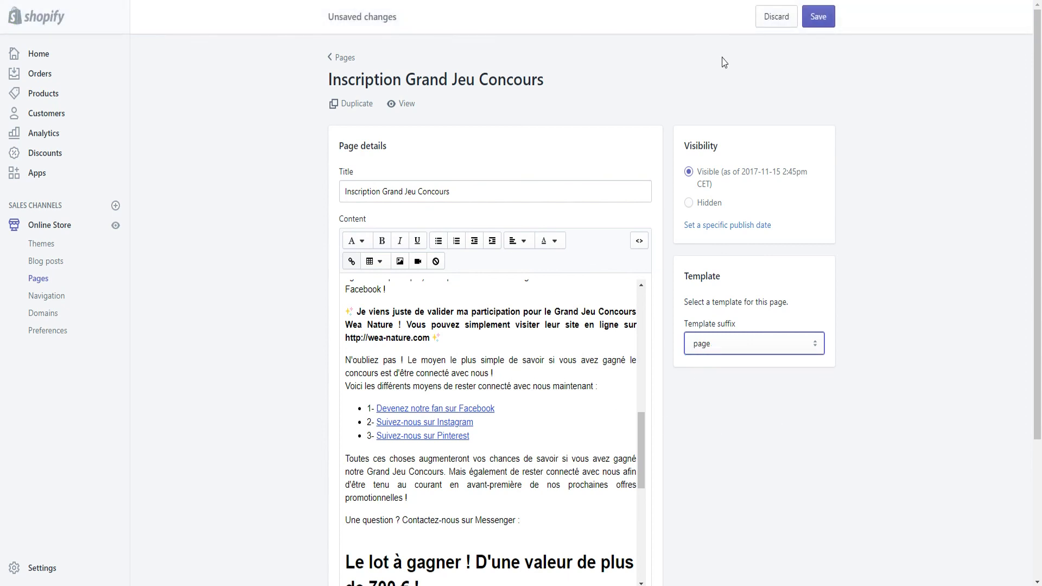
pyautogui.click(730, 340)
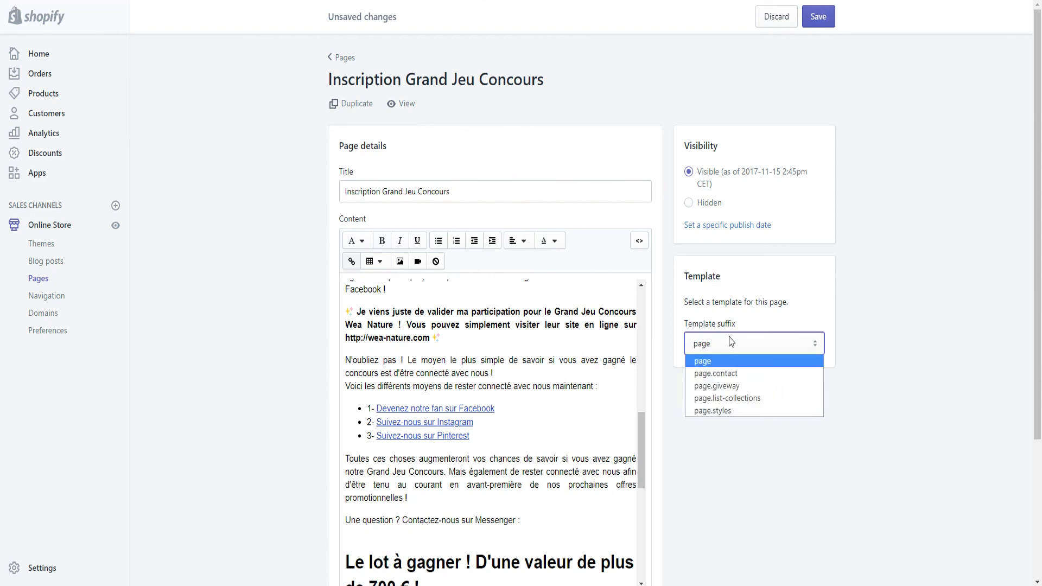
pyautogui.press('F5')
pyautogui.click(557, 48)
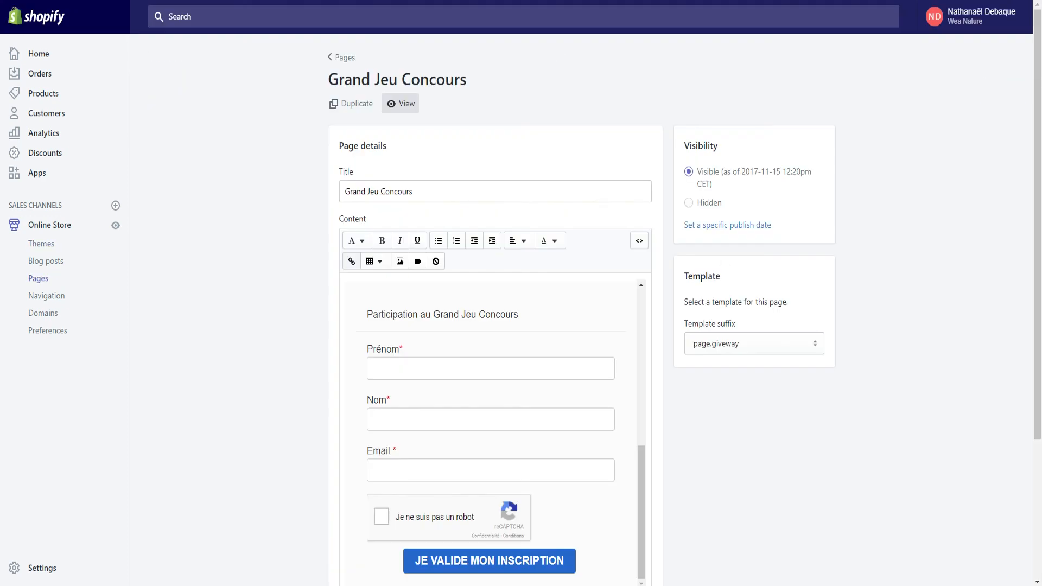
# - Change the Grand Jeu Concours page's template suffix to page and save the page
pyautogui.click(697, 347)
pyautogui.click(707, 362)
pyautogui.scroll(-2, 754, 304)
pyautogui.scroll(2, 760, 260)
pyautogui.click(816, 25)
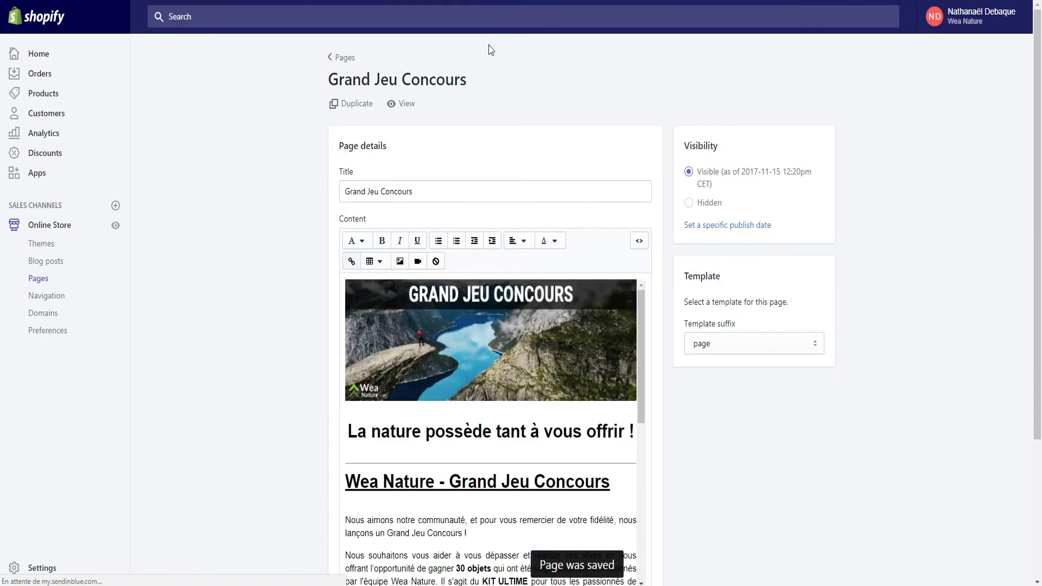
# - View the live Grand Jeu Concours page with the standard template and compare its header and layout with the theme.giveaway.liquid code
pyautogui.click(395, 107)
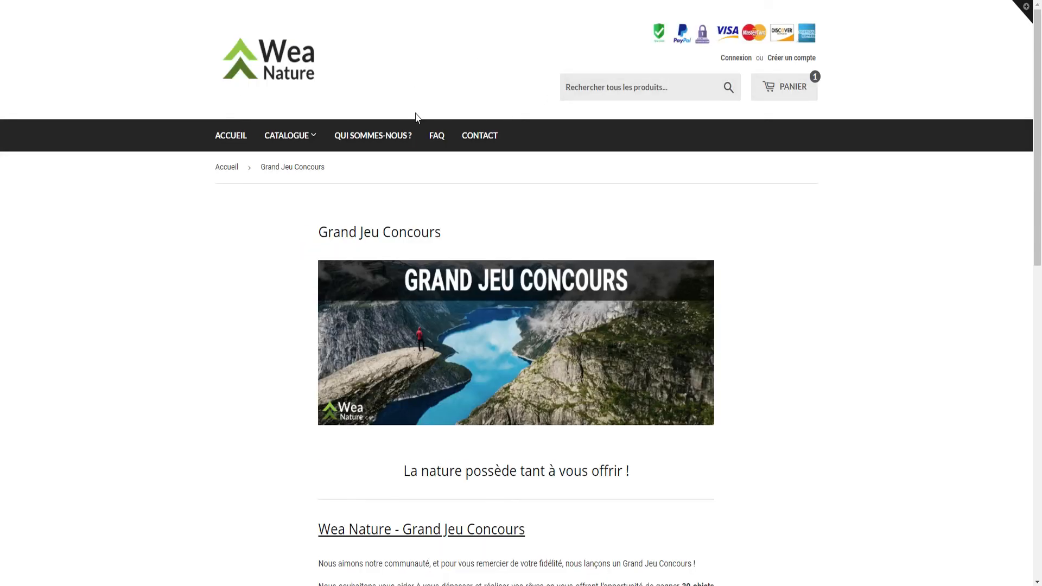
pyautogui.scroll(-5, 378, 222)
pyautogui.scroll(5, 375, 147)
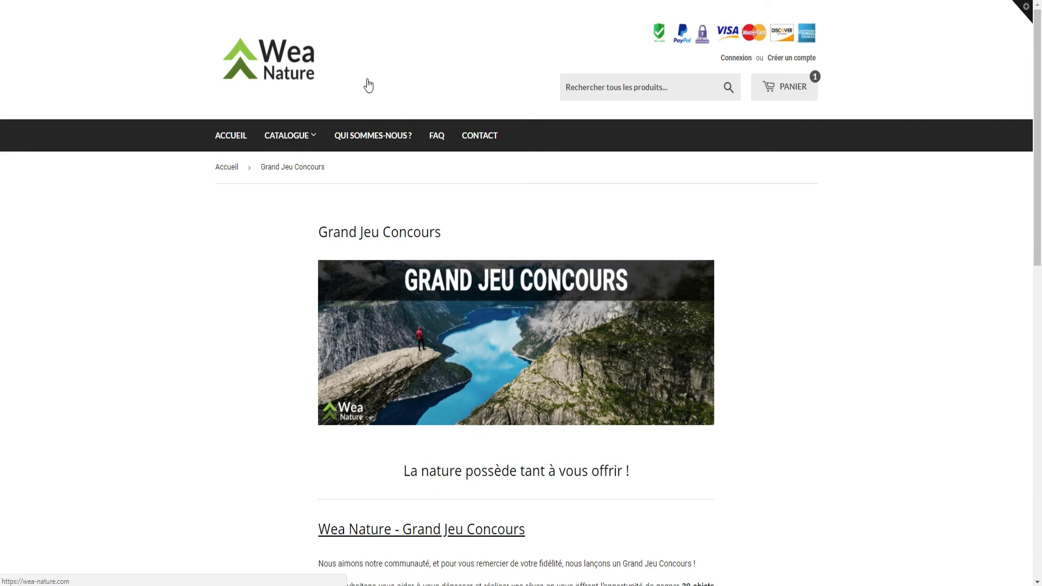
pyautogui.scroll(-2, 604, 215)
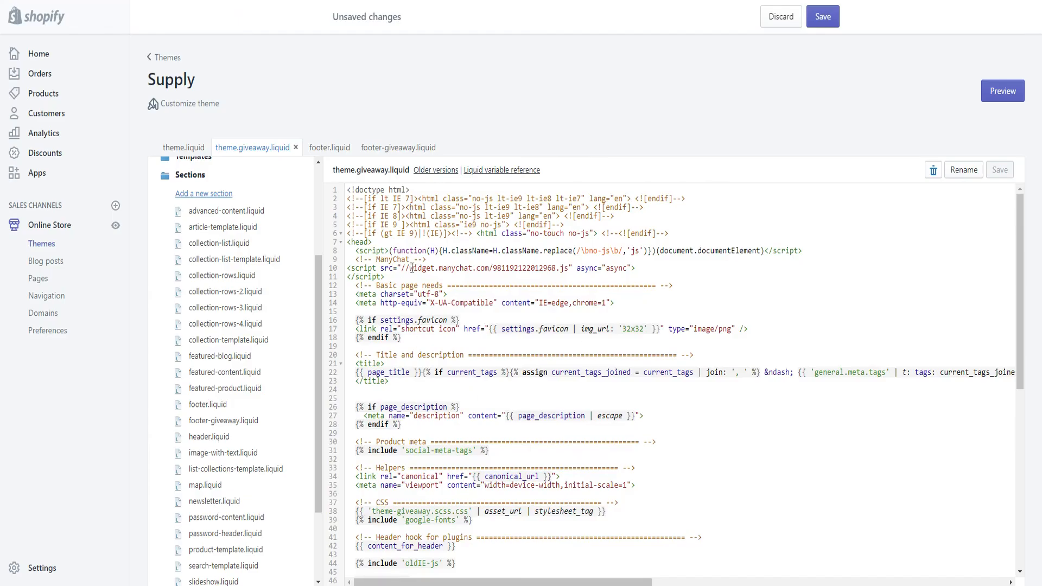
pyautogui.scroll(-5, 412, 267)
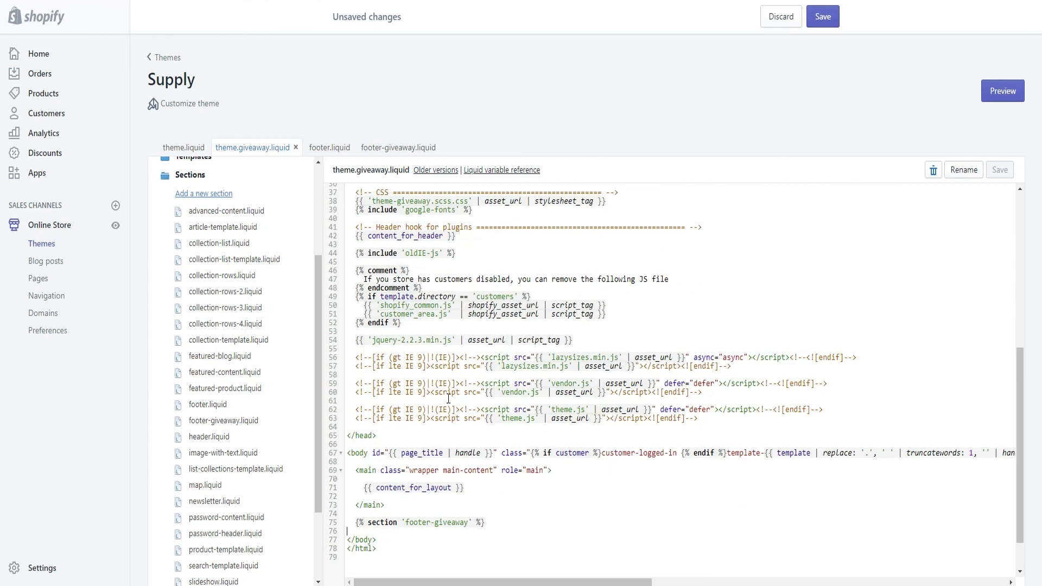
pyautogui.scroll(4, 298, 376)
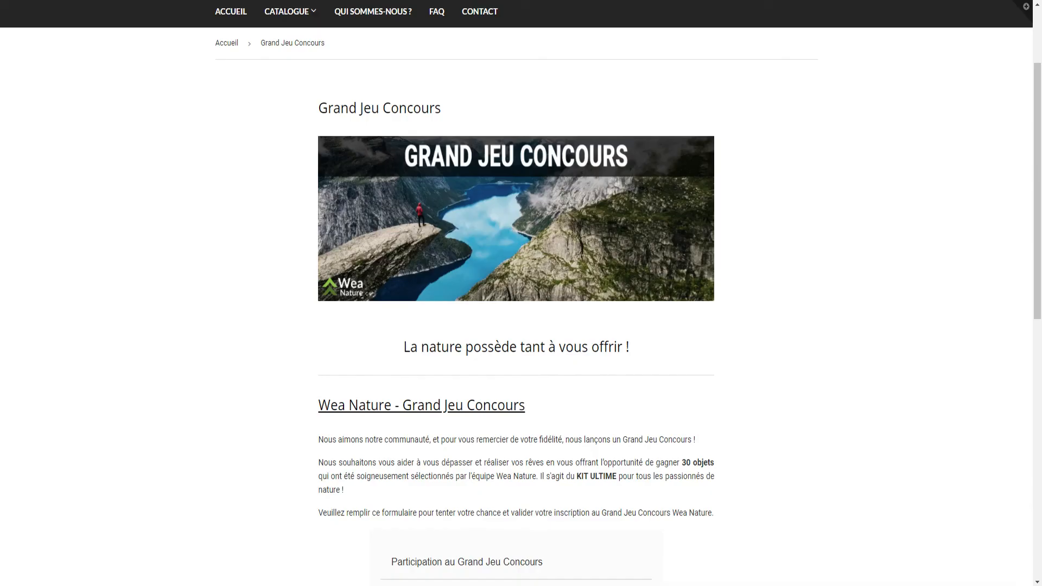
pyautogui.scroll(-1, 555, 256)
pyautogui.scroll(-9, 555, 257)
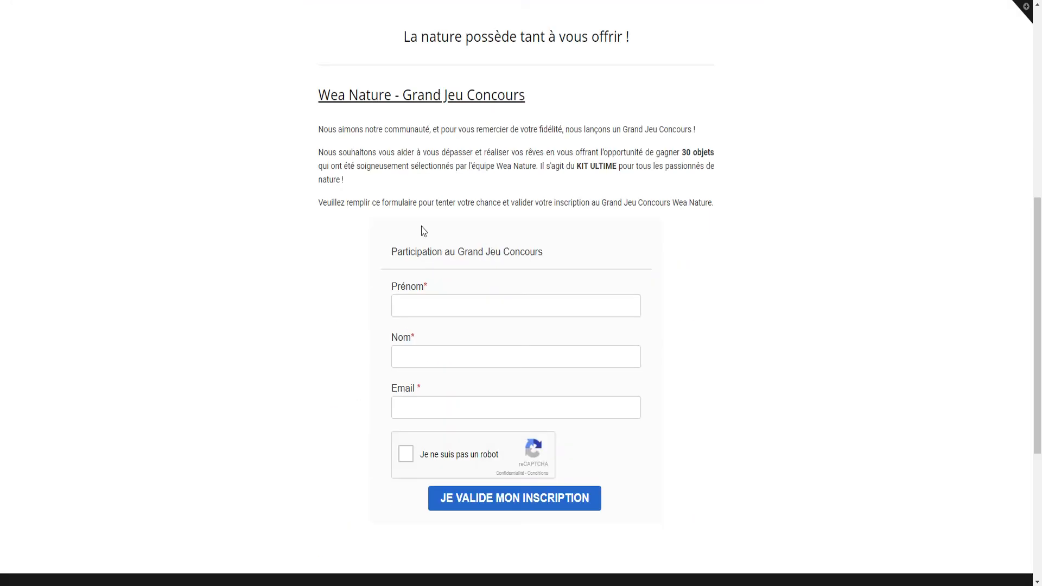
pyautogui.scroll(3, 434, 356)
pyautogui.scroll(9, 502, 357)
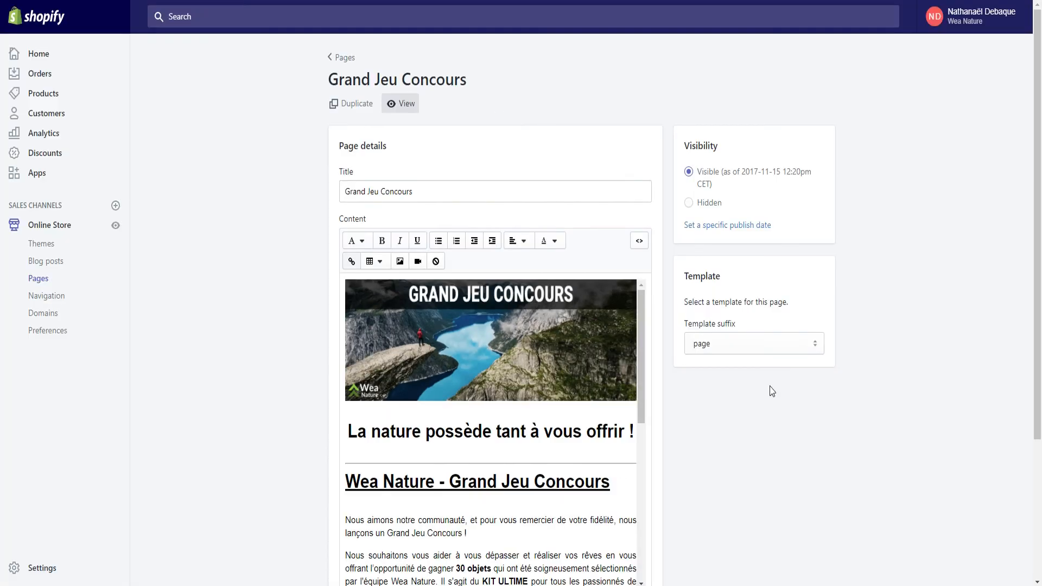
# - Set the Grand Jeu Concours page's template suffix to page.giveway, save it and check the reloaded live page
pyautogui.scroll(-2, 771, 389)
pyautogui.click(725, 288)
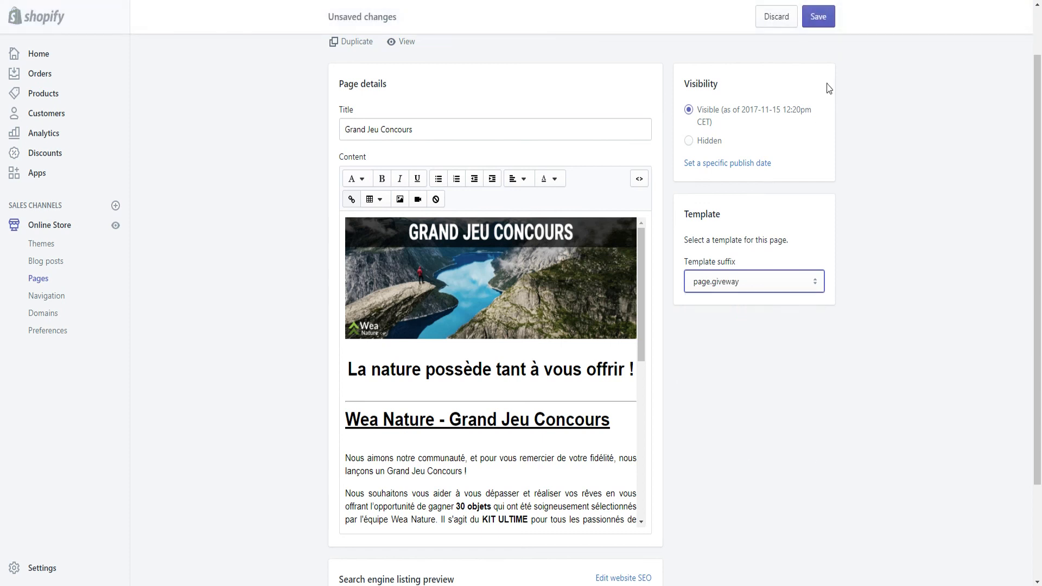
pyautogui.click(829, 21)
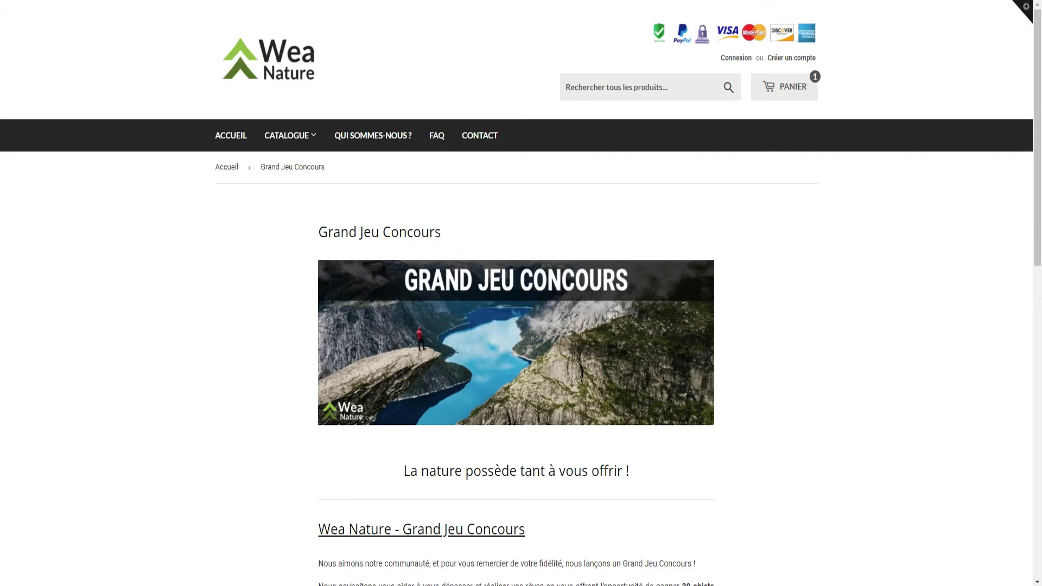
pyautogui.scroll(-4, 369, 452)
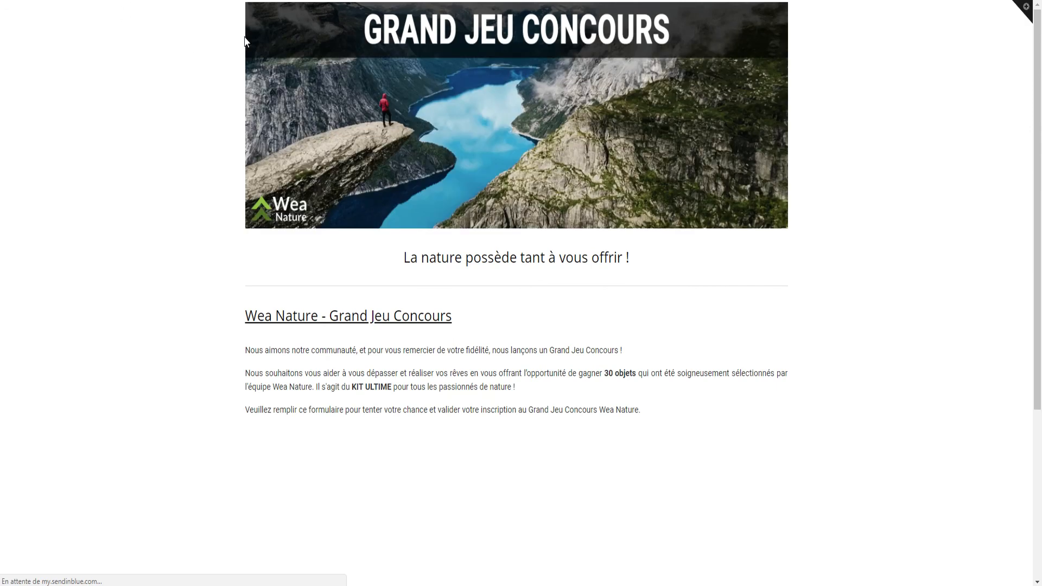
pyautogui.scroll(-4, 369, 452)
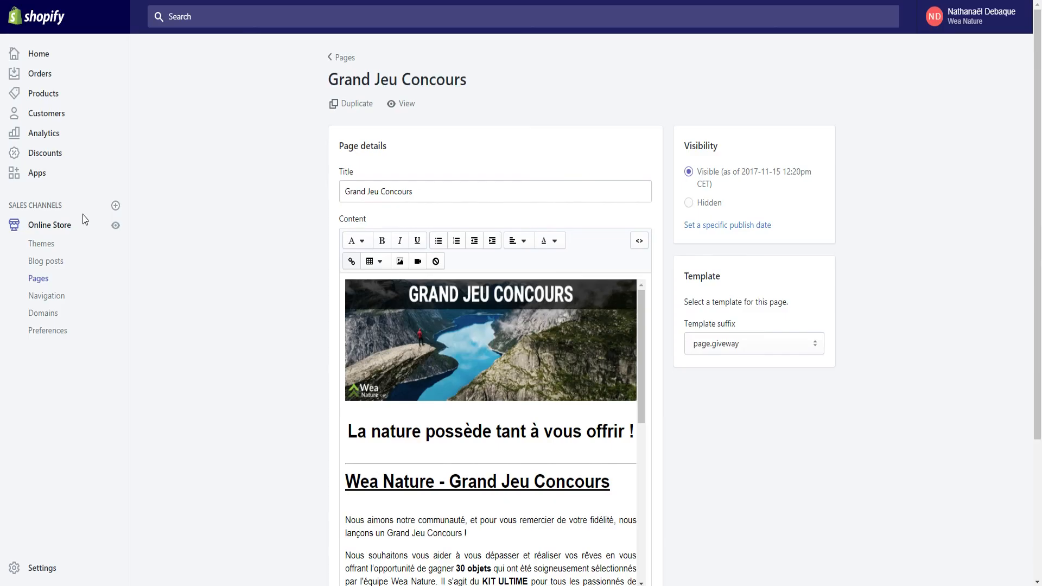
# - Open the "Inscription Grand Jeu Concours" page from the store's page list and review its thank-you content
pyautogui.click(61, 278)
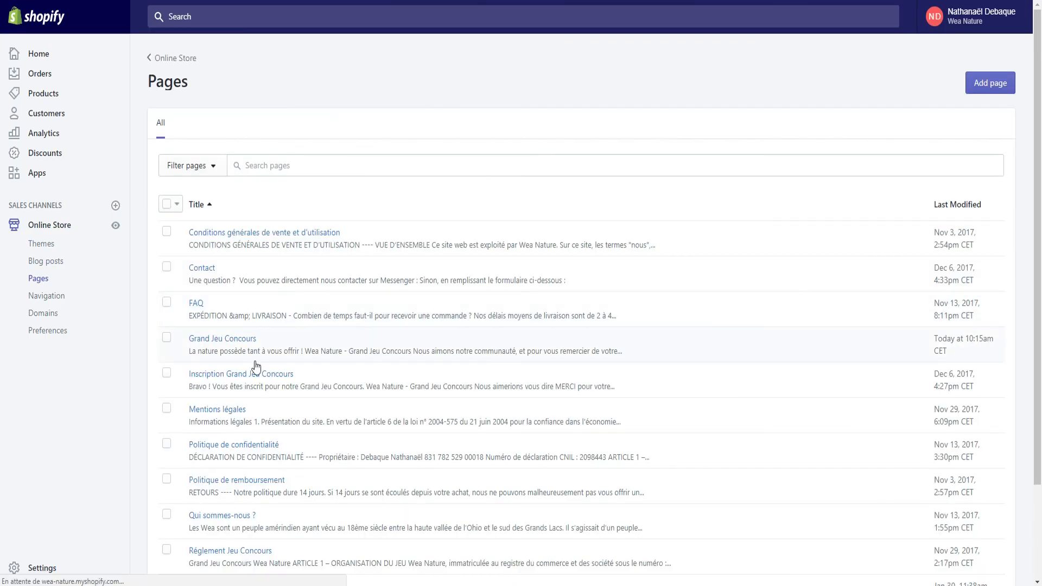
pyautogui.click(525, 397)
pyautogui.scroll(-3, 420, 429)
pyautogui.scroll(1, 420, 429)
pyautogui.scroll(-3, 420, 428)
pyautogui.scroll(3, 508, 433)
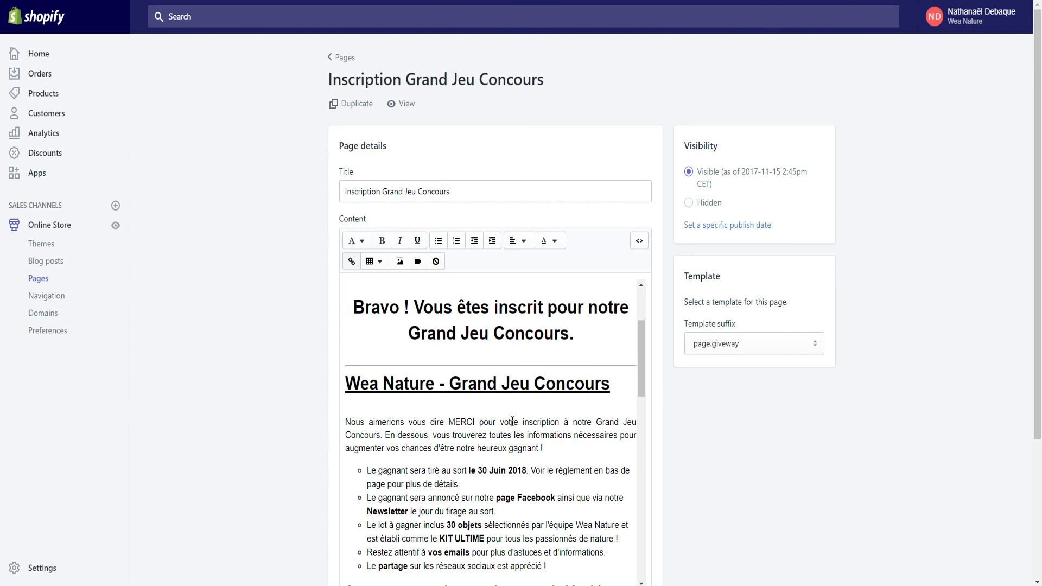